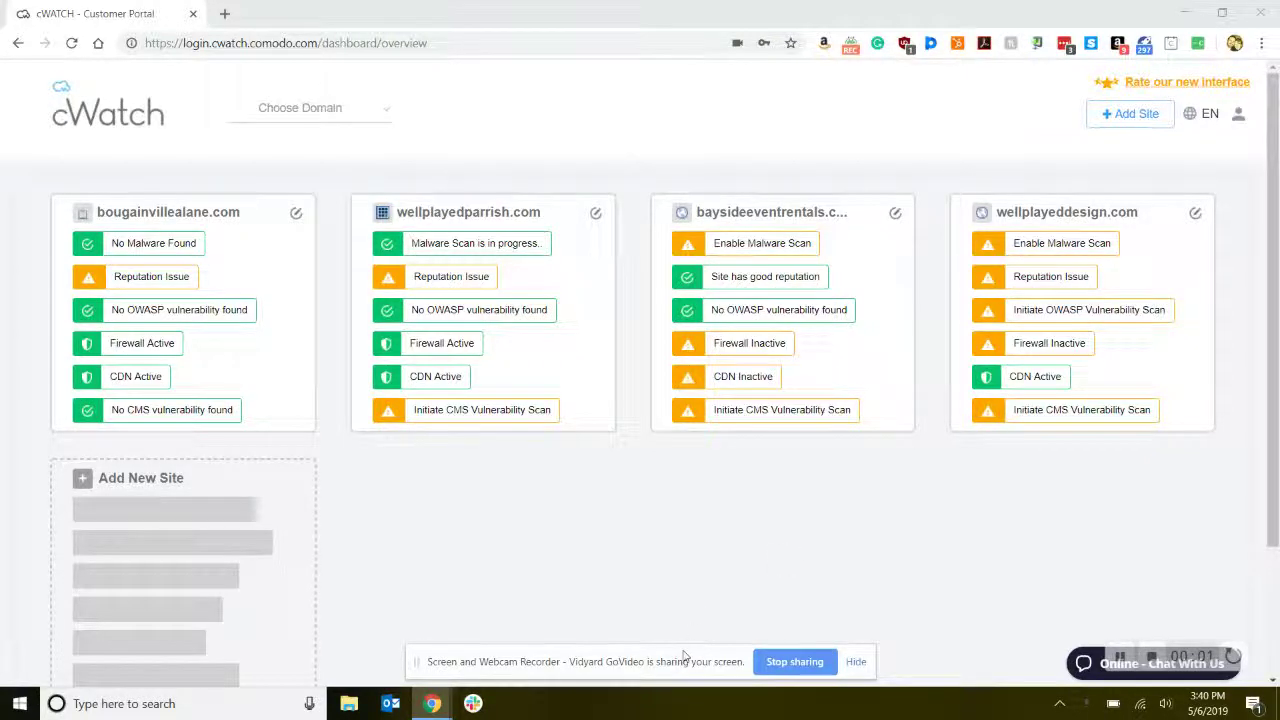
- Open the details of the baysideeventrentals.com site and go to its Malware page
drag(684, 655, 681, 700)
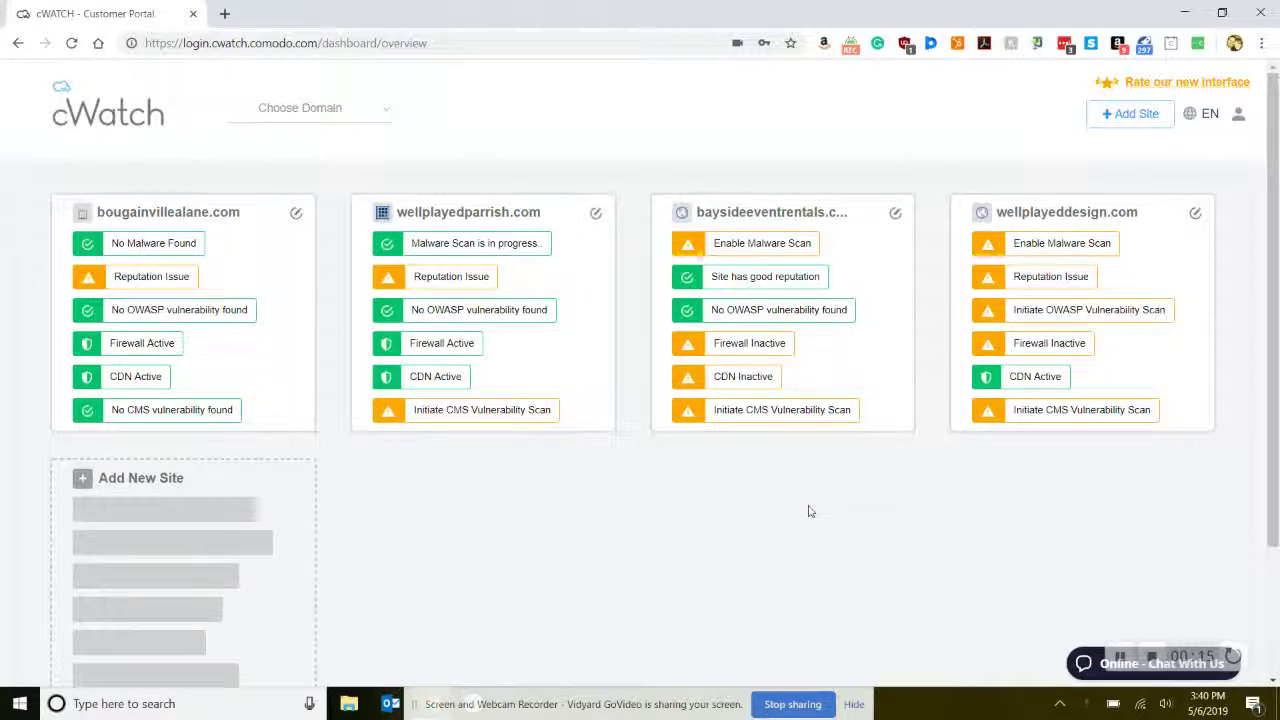
click(819, 214)
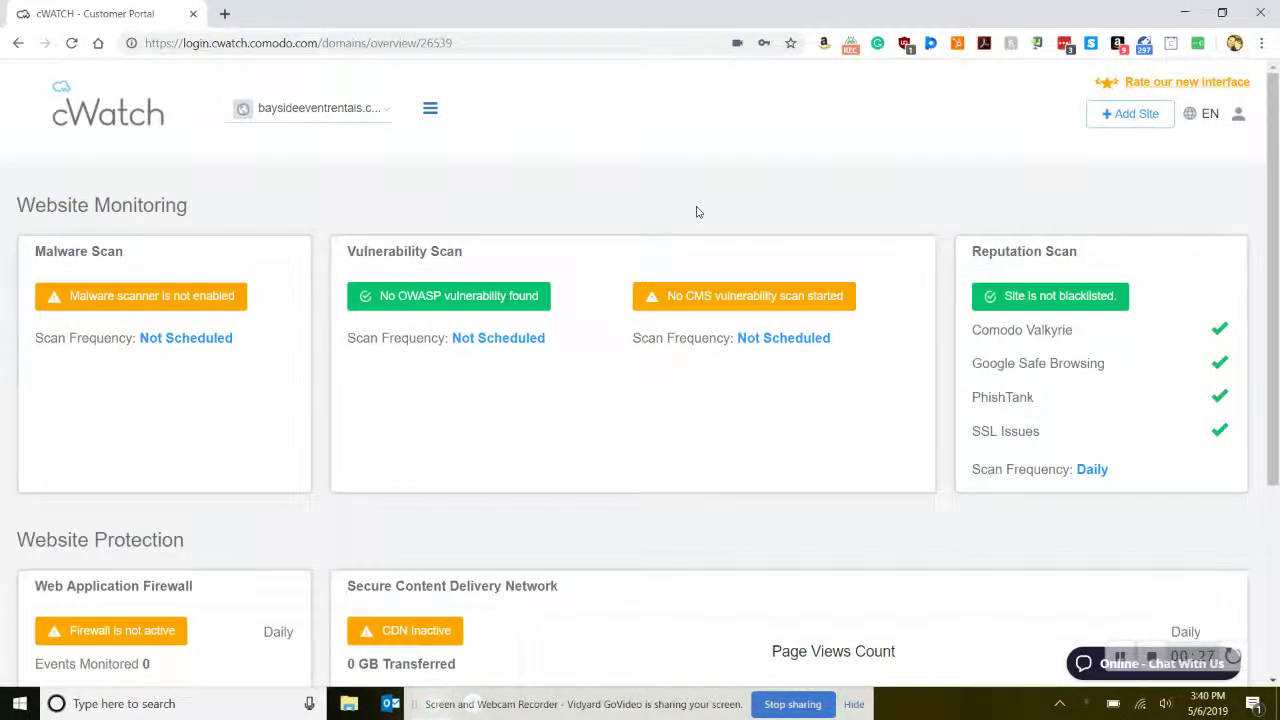
click(429, 111)
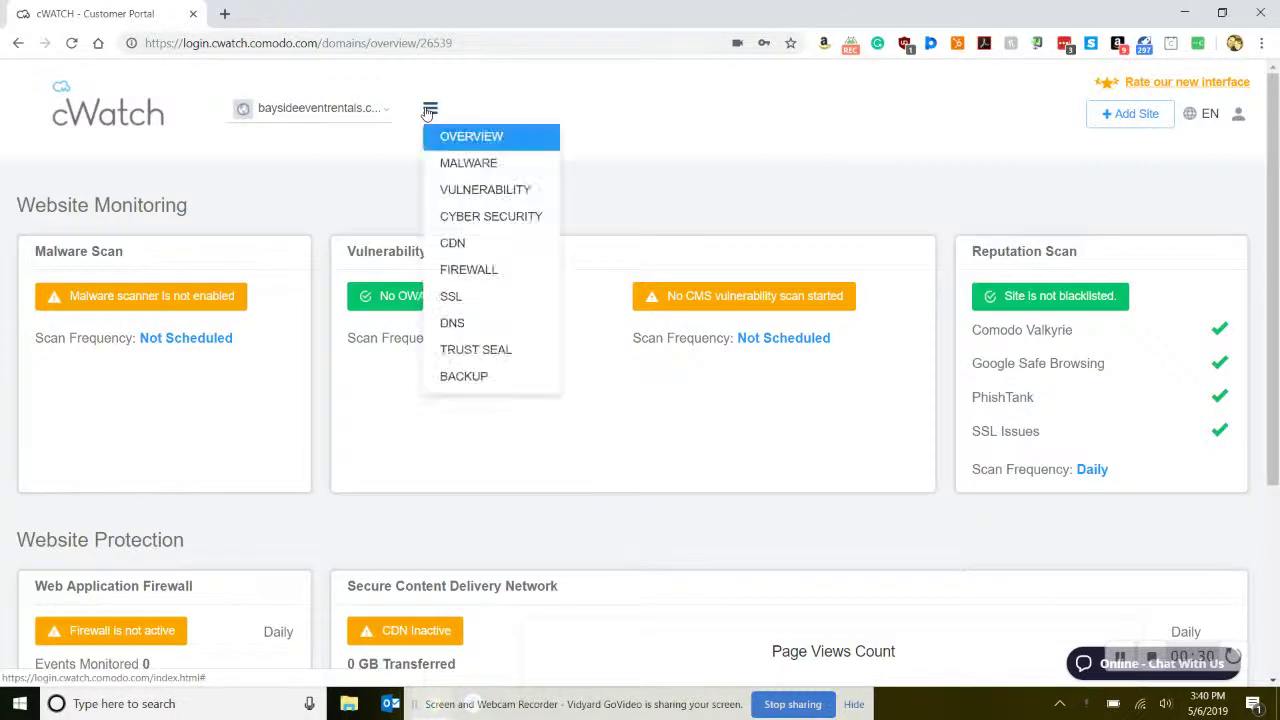
click(508, 170)
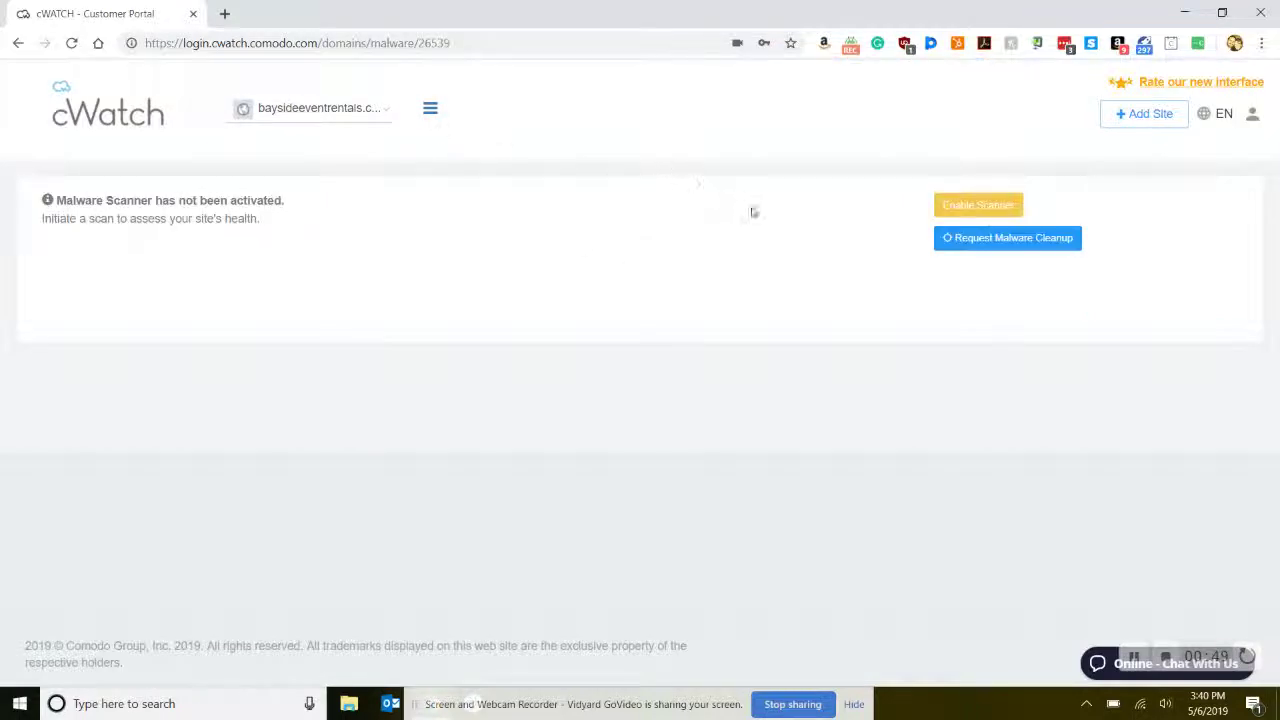
- Open the malware scanner setup, check the connection type options for automatic setup, and choose the Manual method
click(980, 206)
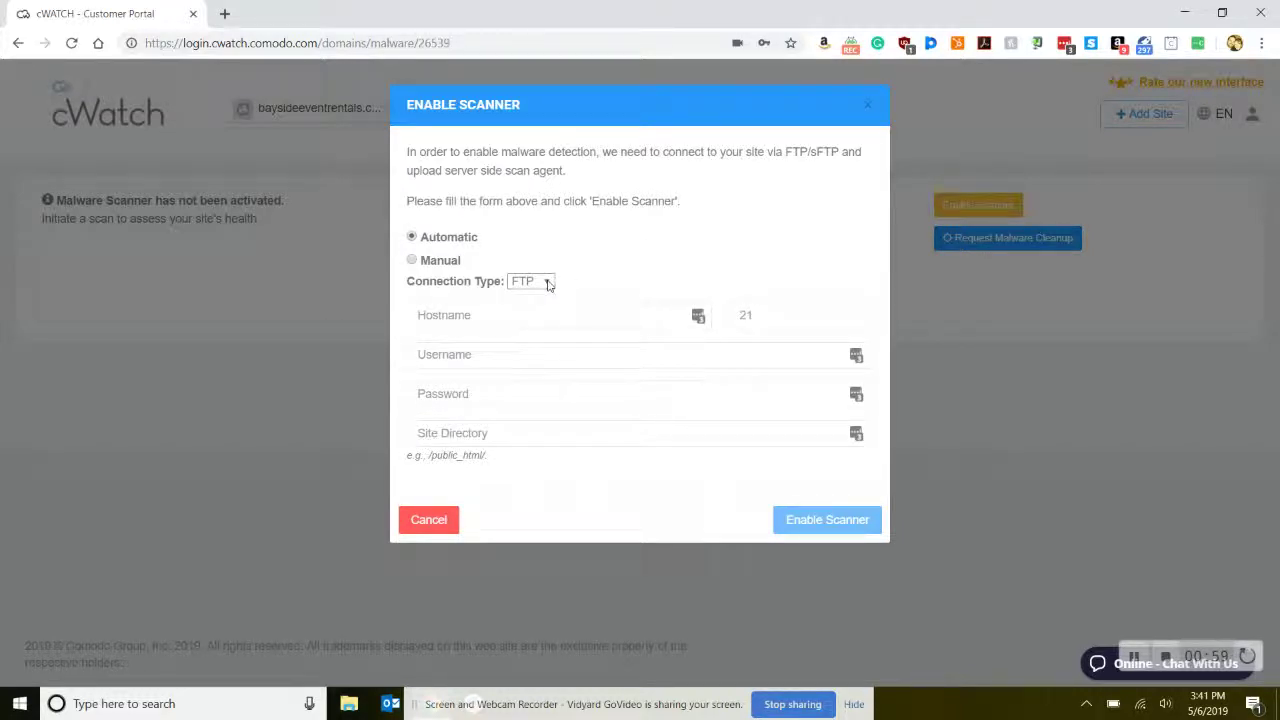
click(548, 284)
click(614, 289)
click(429, 262)
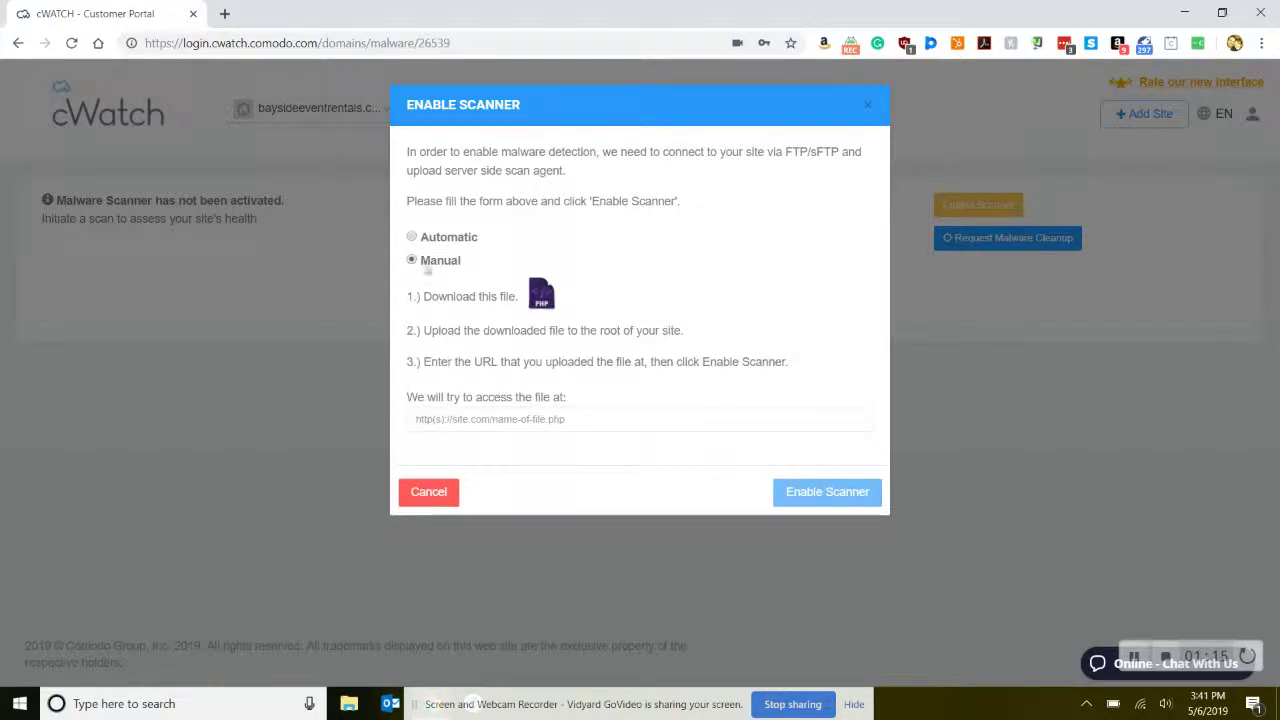
click(543, 294)
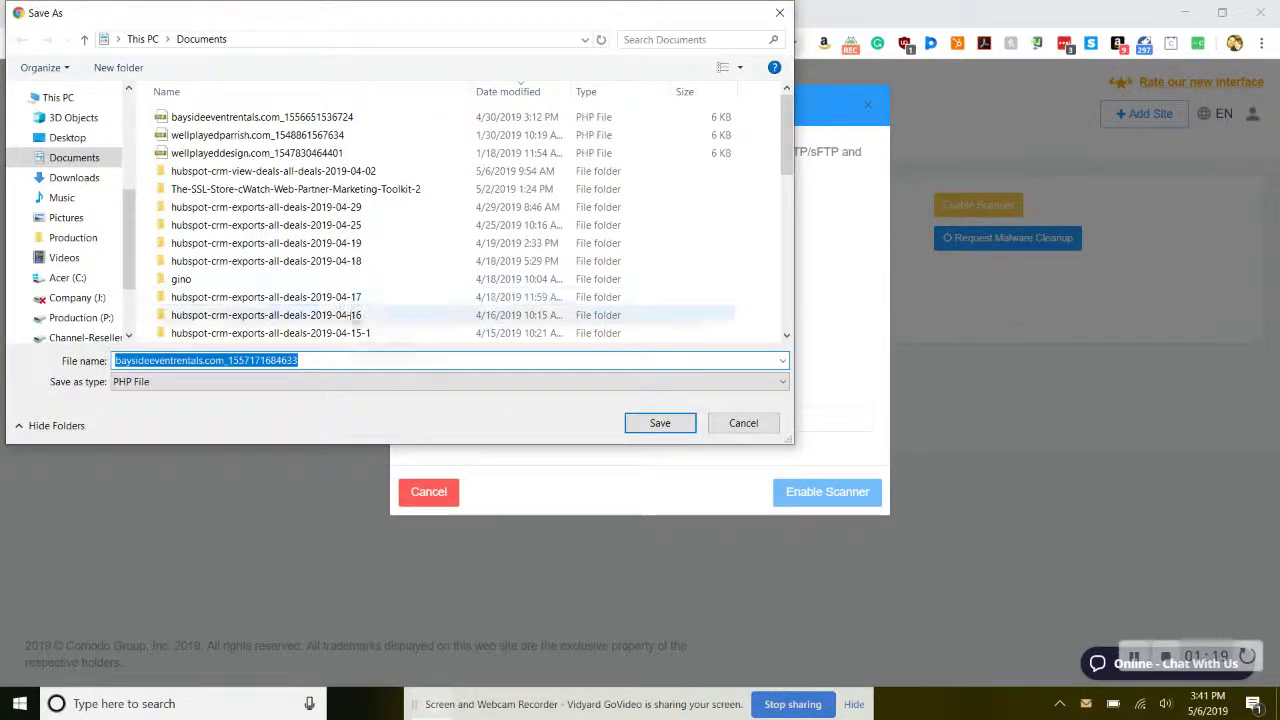
click(662, 424)
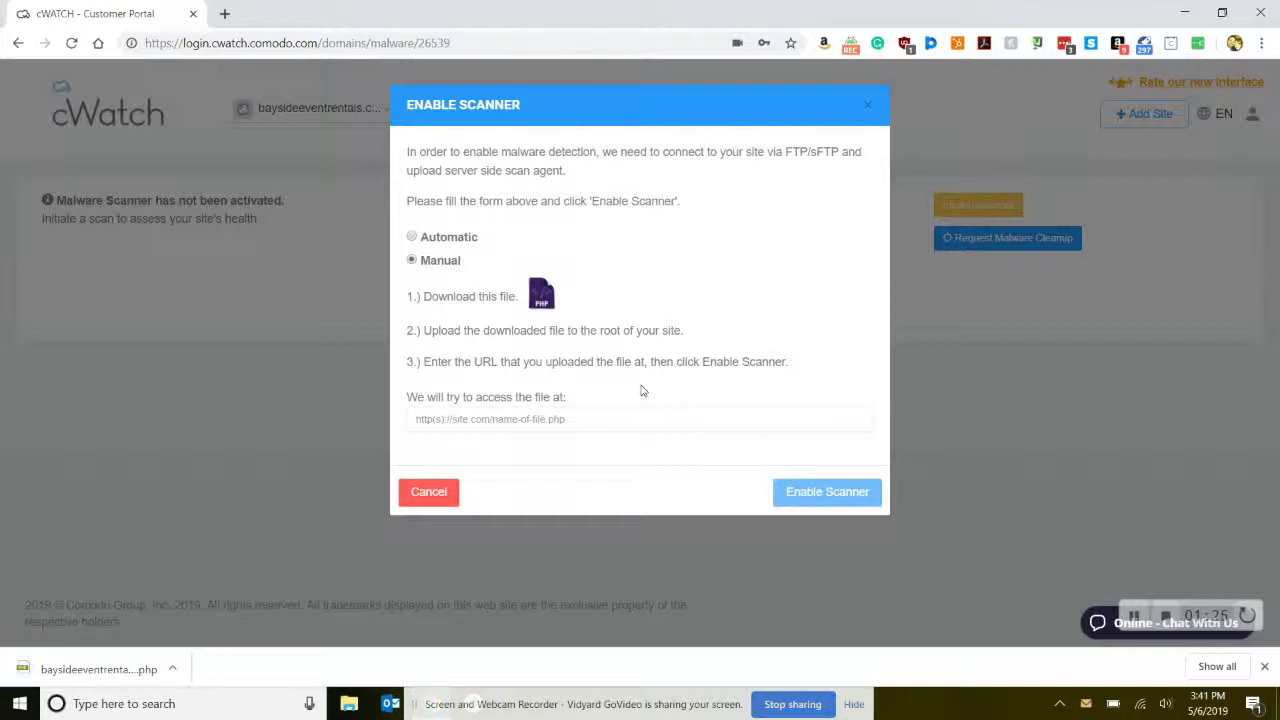
click(1263, 666)
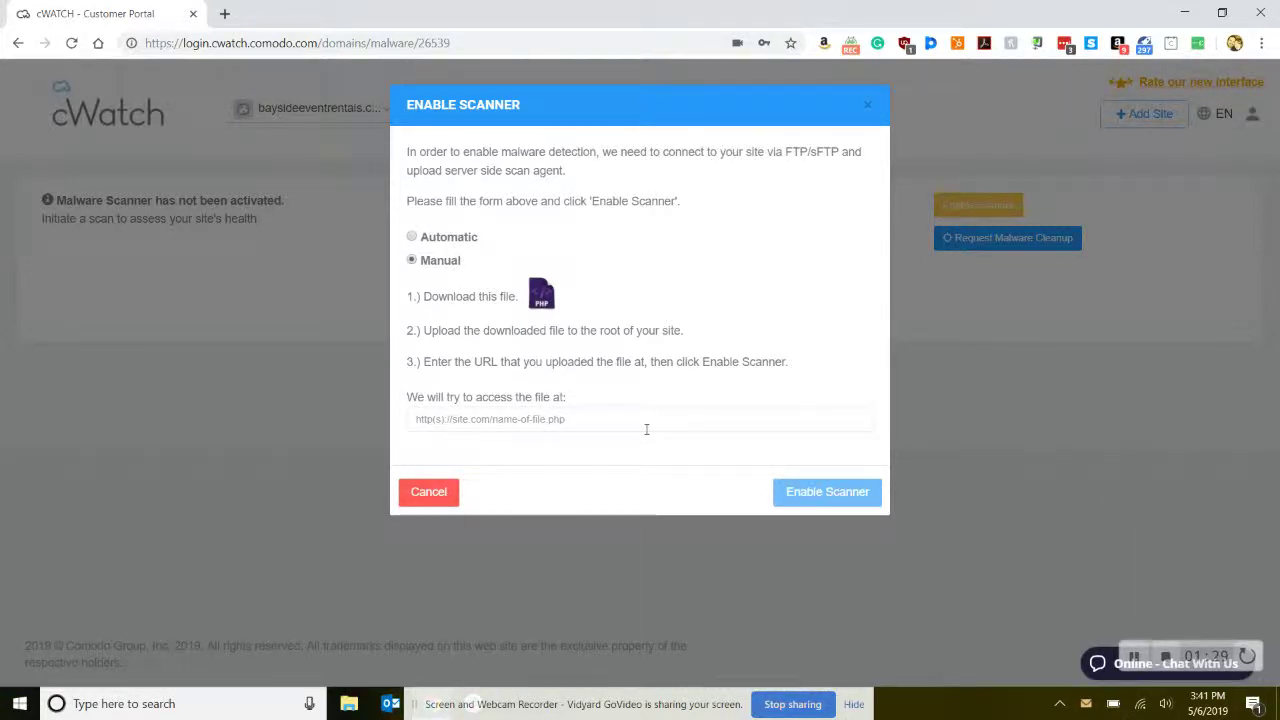
click(612, 419)
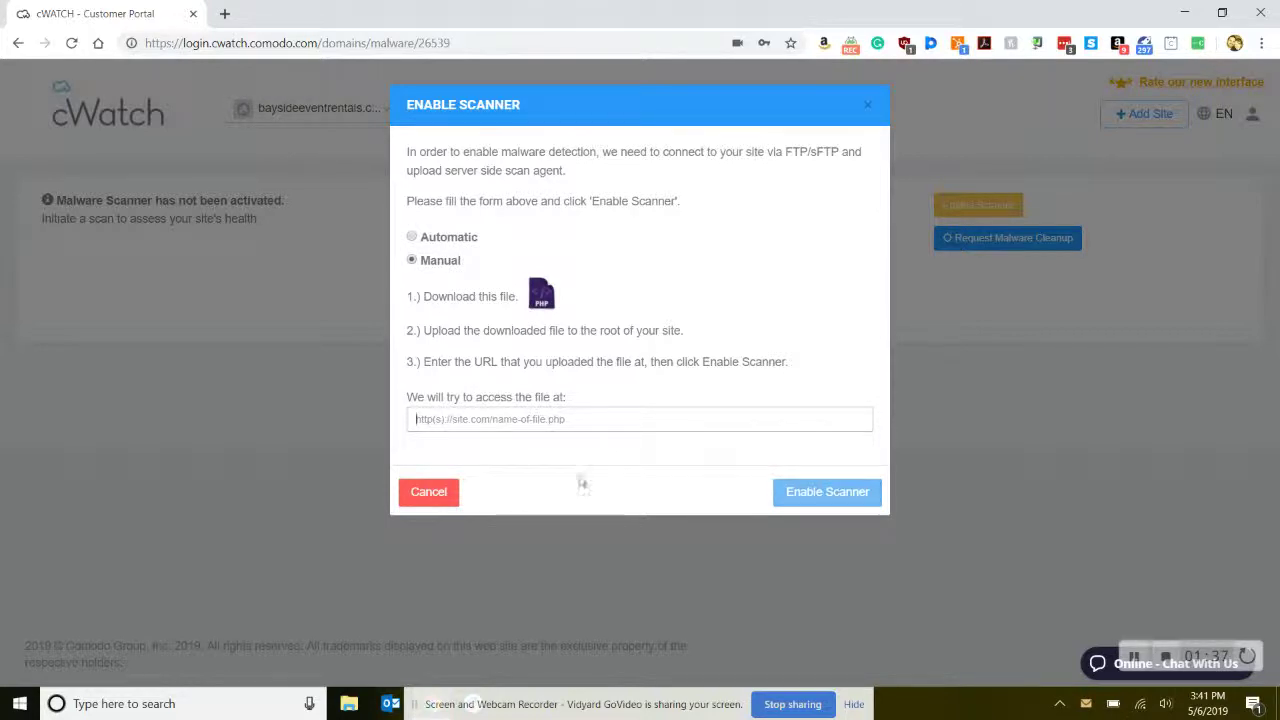
click(433, 494)
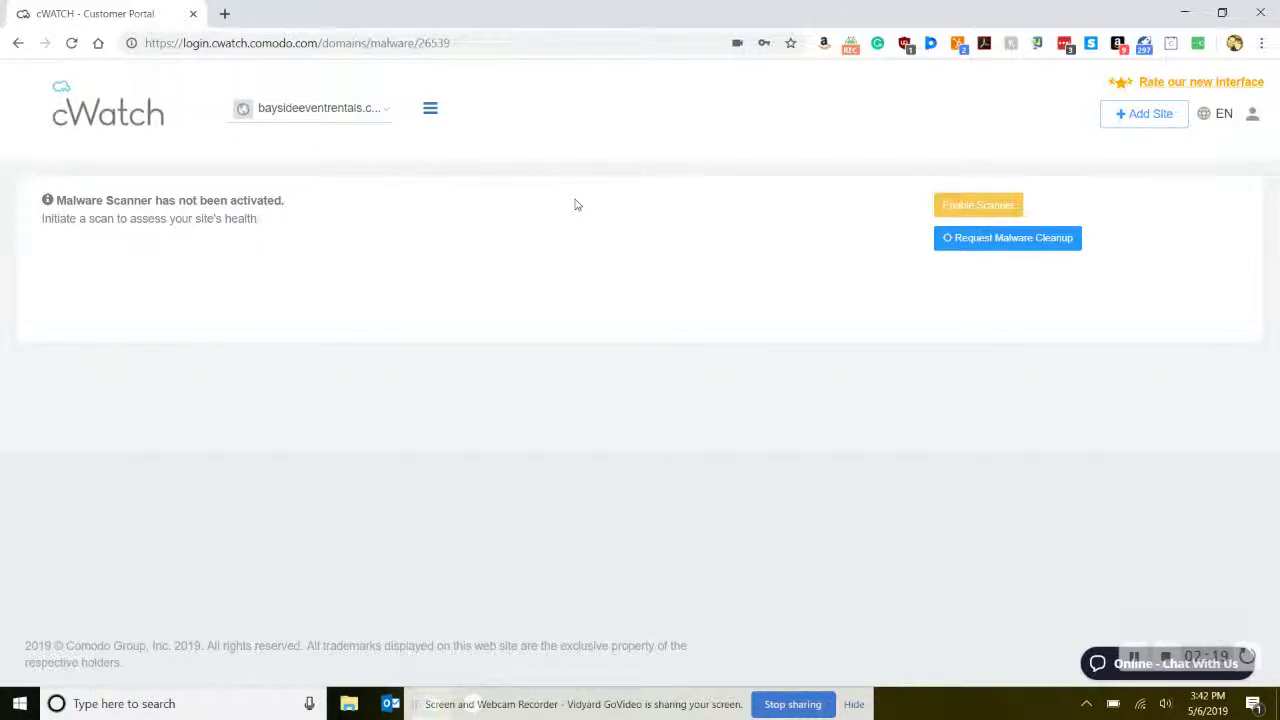
- Open the activation settings of the site's CDN
click(430, 110)
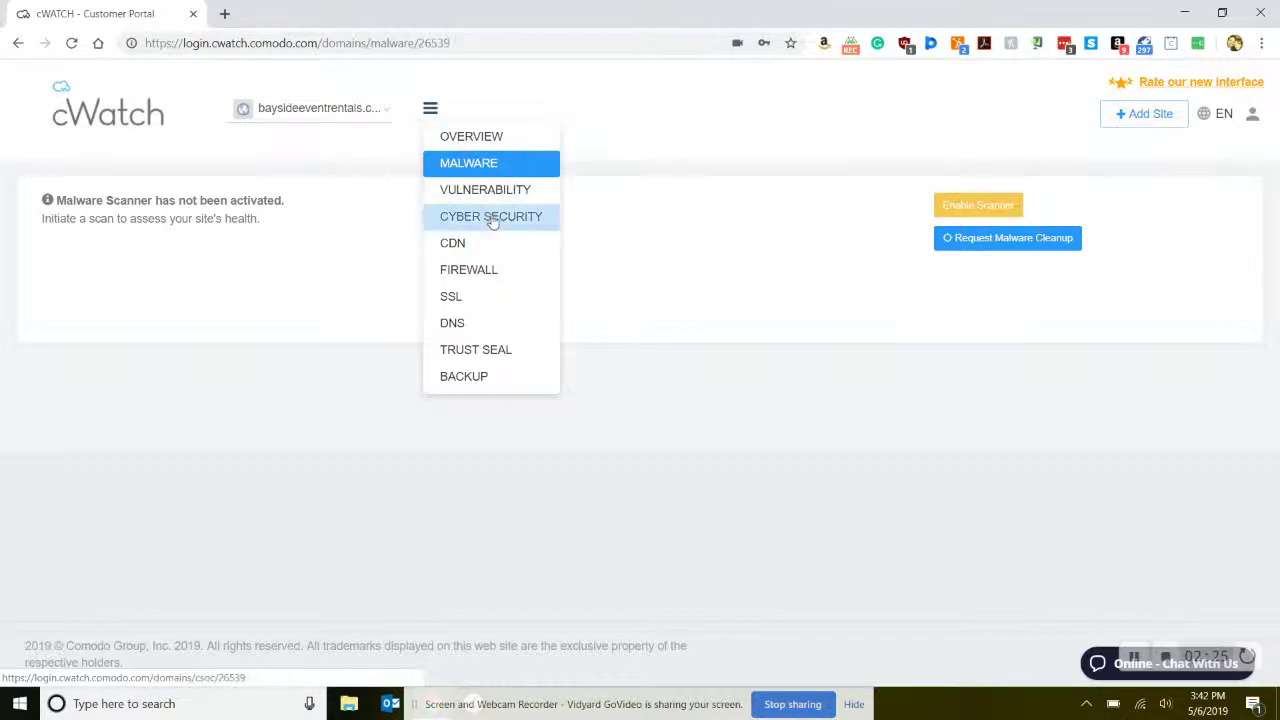
click(494, 258)
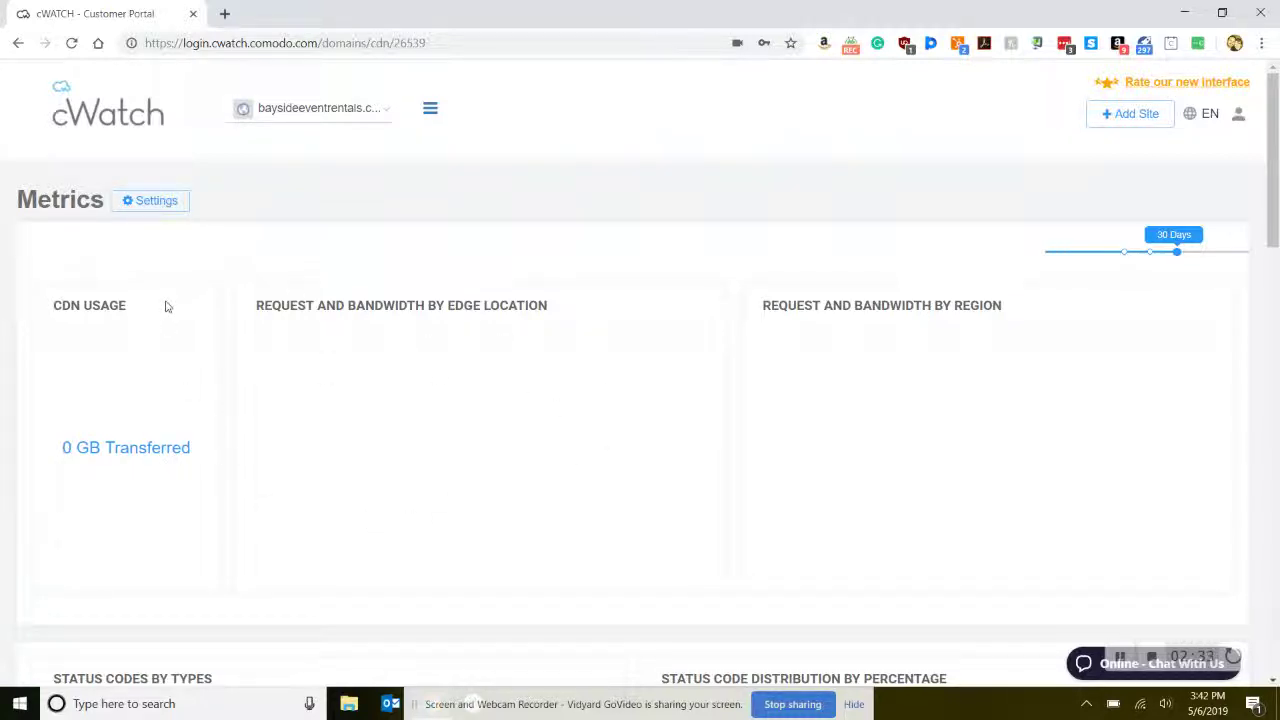
click(160, 202)
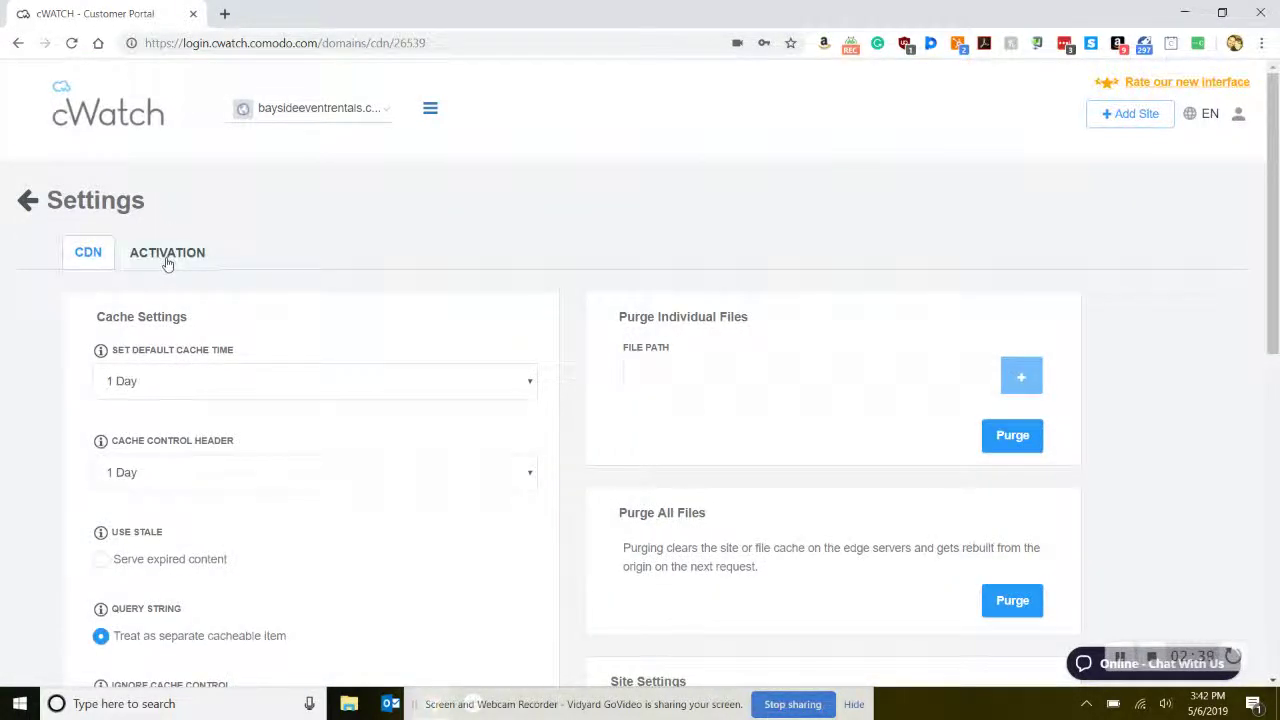
click(167, 257)
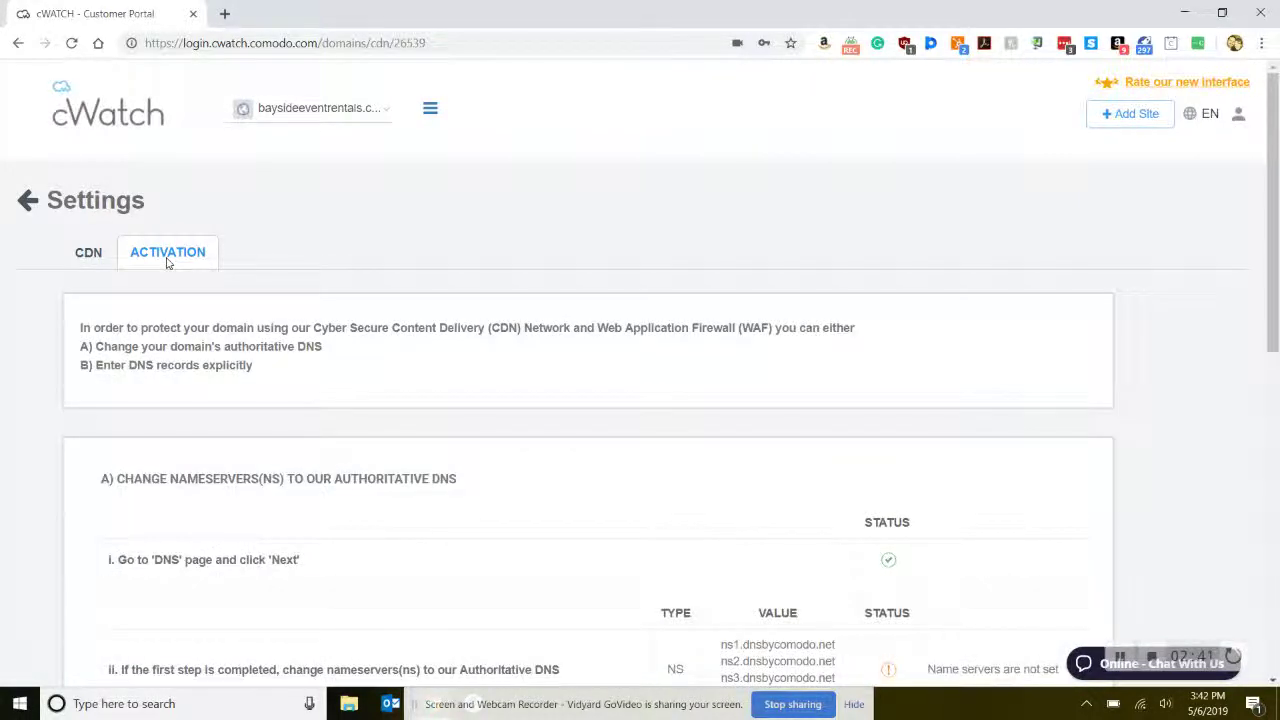
- Review the CDN and firewall activation instructions for changing nameservers or entering the CNAME and A records explicitly
scroll(505, 368, down, 2)
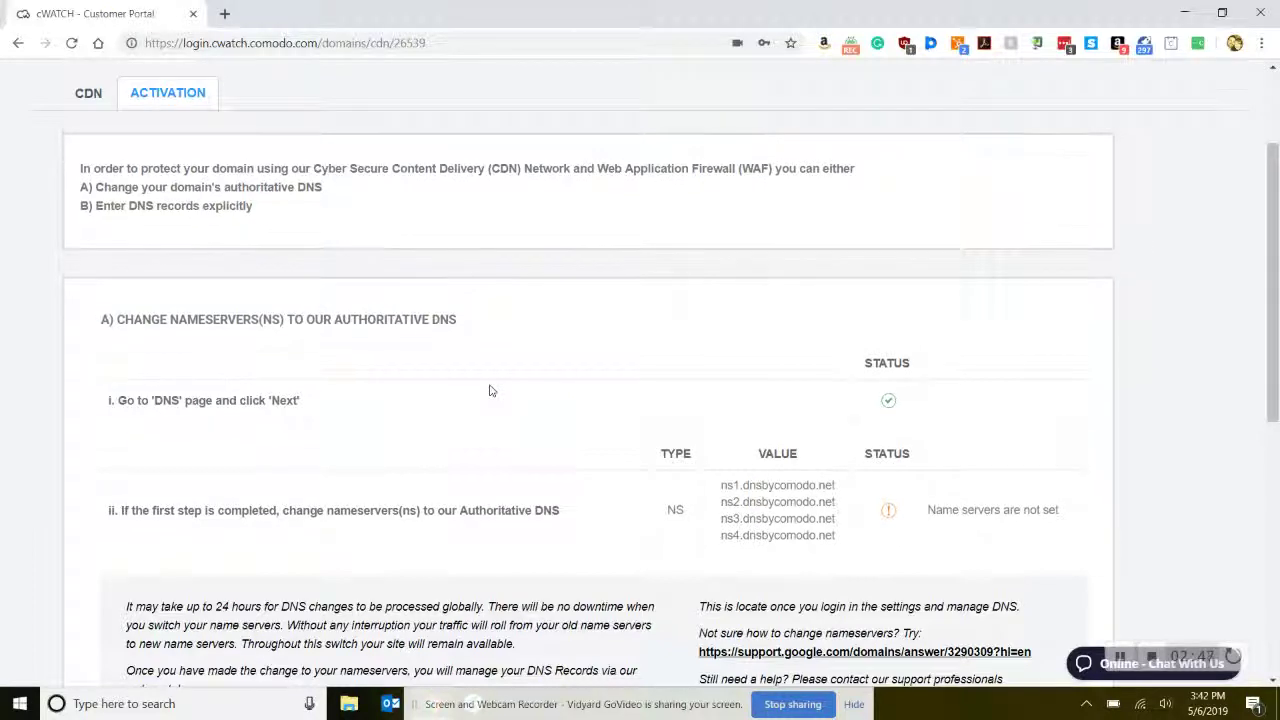
scroll(490, 390, down, 1)
scroll(490, 390, down, 1)
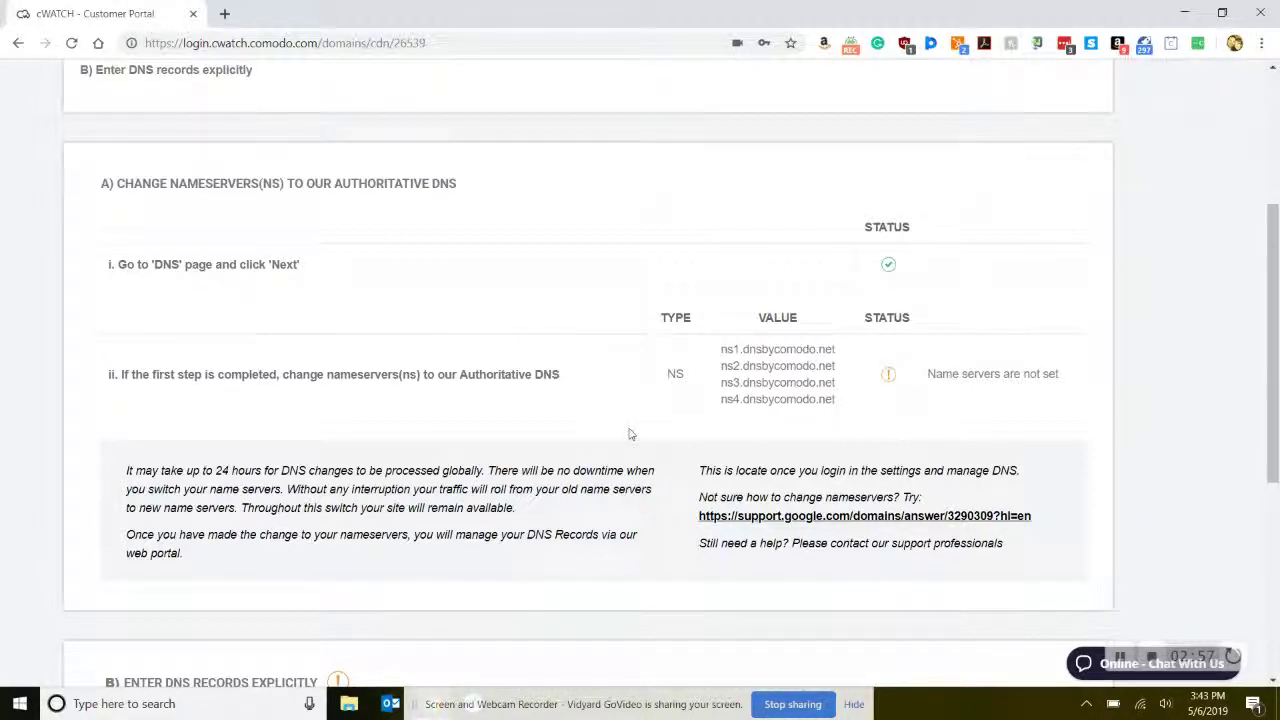
scroll(630, 434, down, 1)
scroll(630, 434, down, 2)
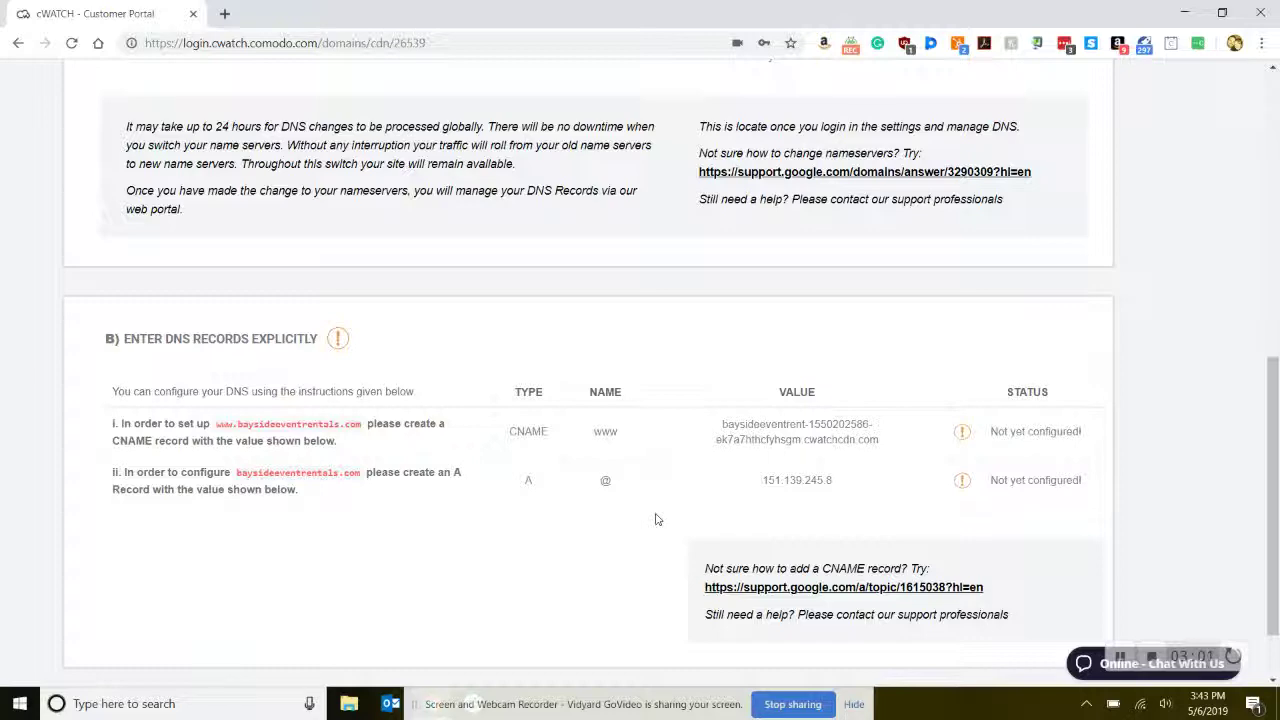
scroll(657, 515, down, 1)
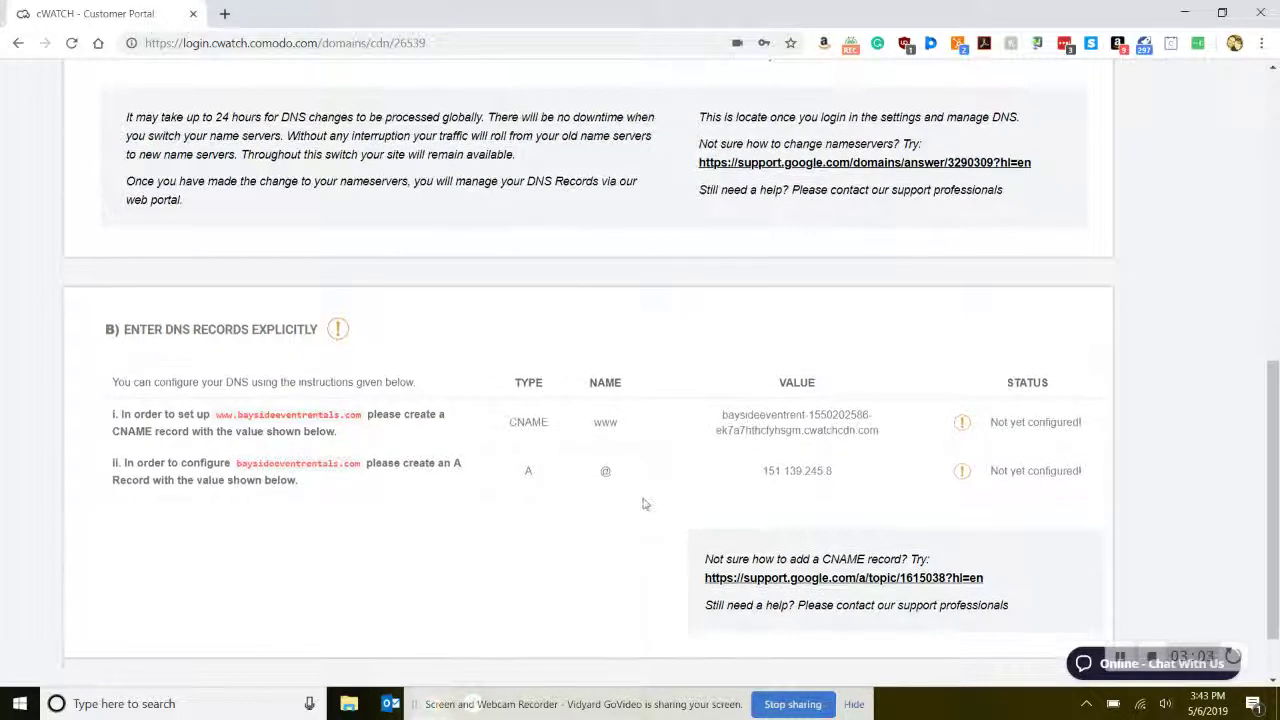
scroll(657, 490, up, 2)
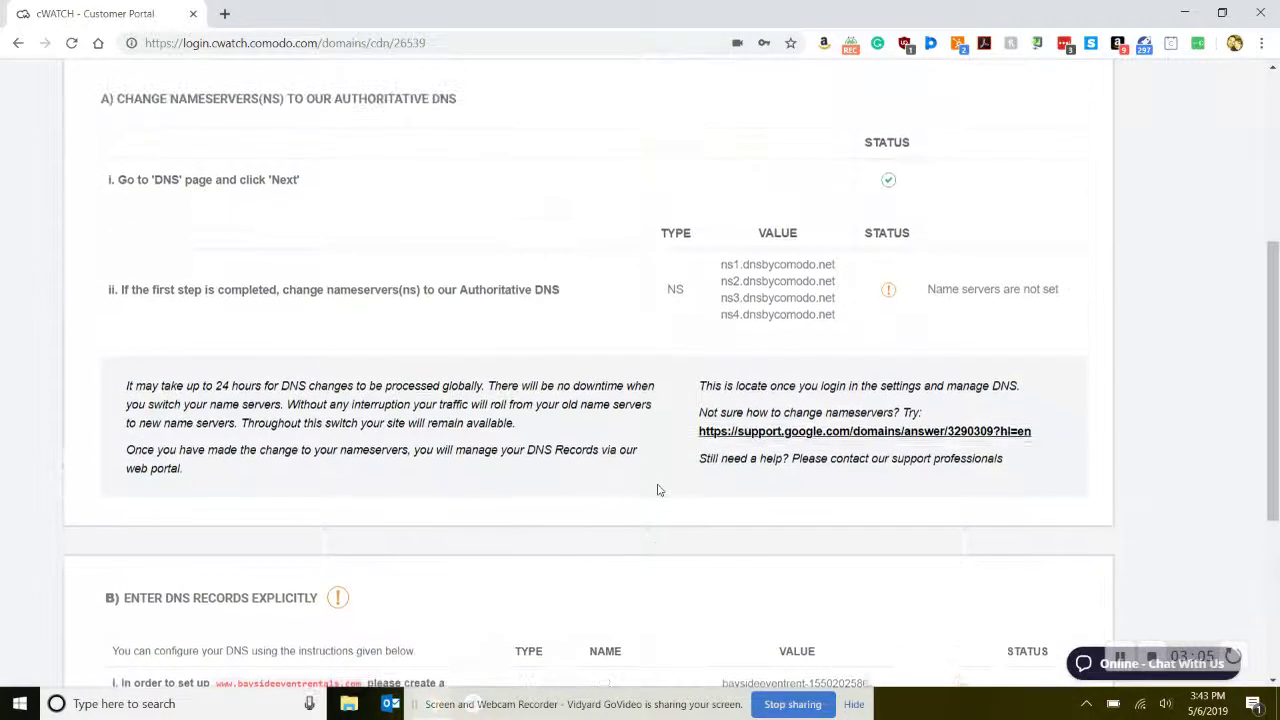
scroll(657, 490, down, 2)
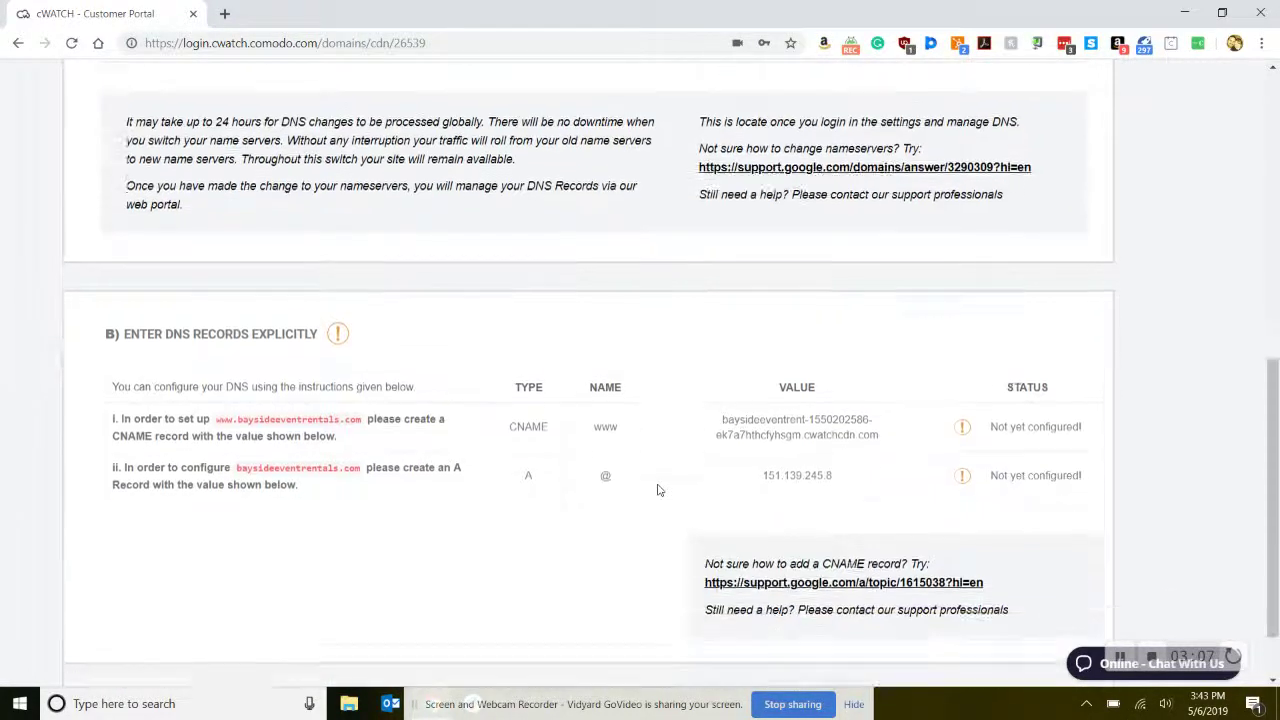
scroll(420, 540, down, 1)
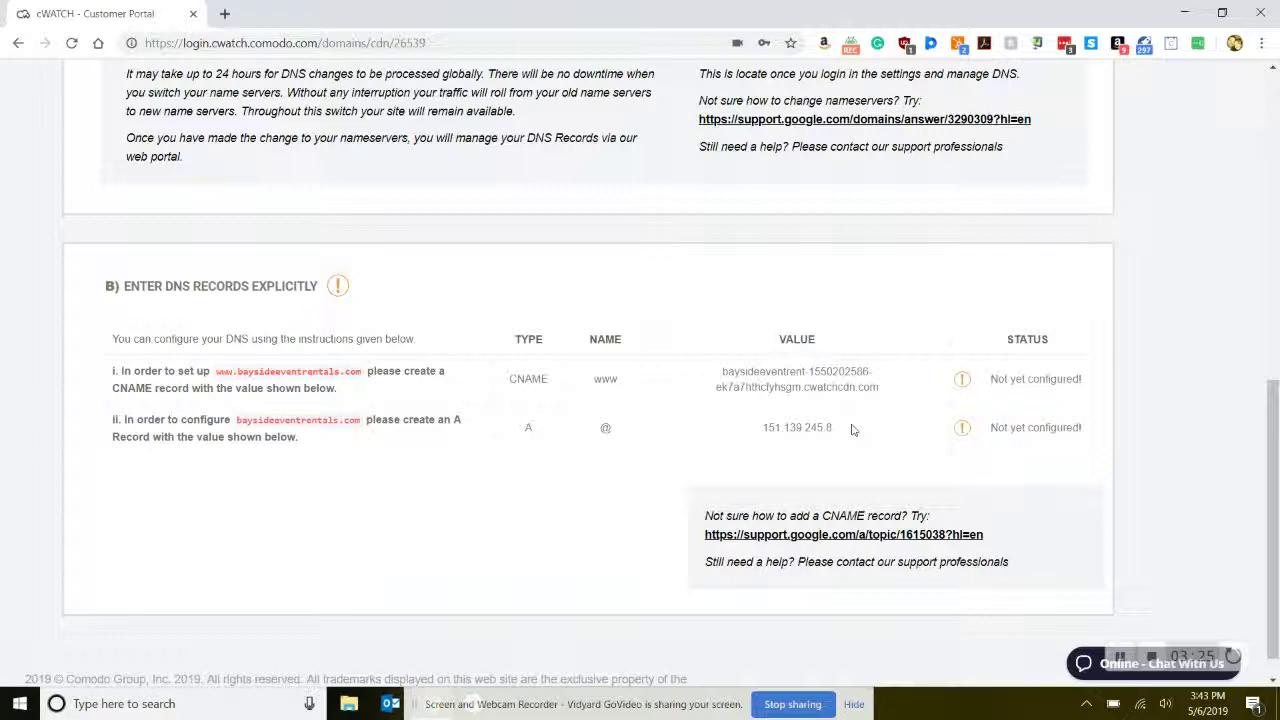
- Try to recheck the nameserver status in the authoritative DNS section, and look over both activation options again
scroll(853, 430, up, 4)
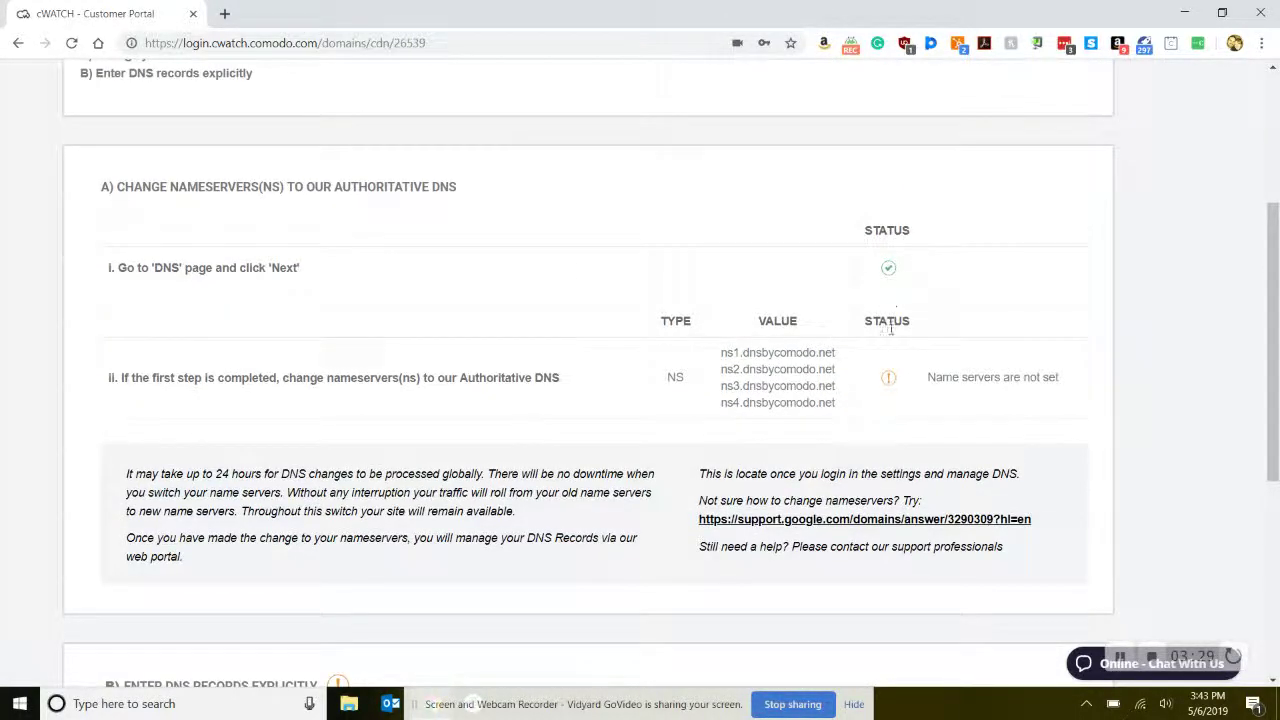
click(888, 377)
scroll(894, 388, down, 4)
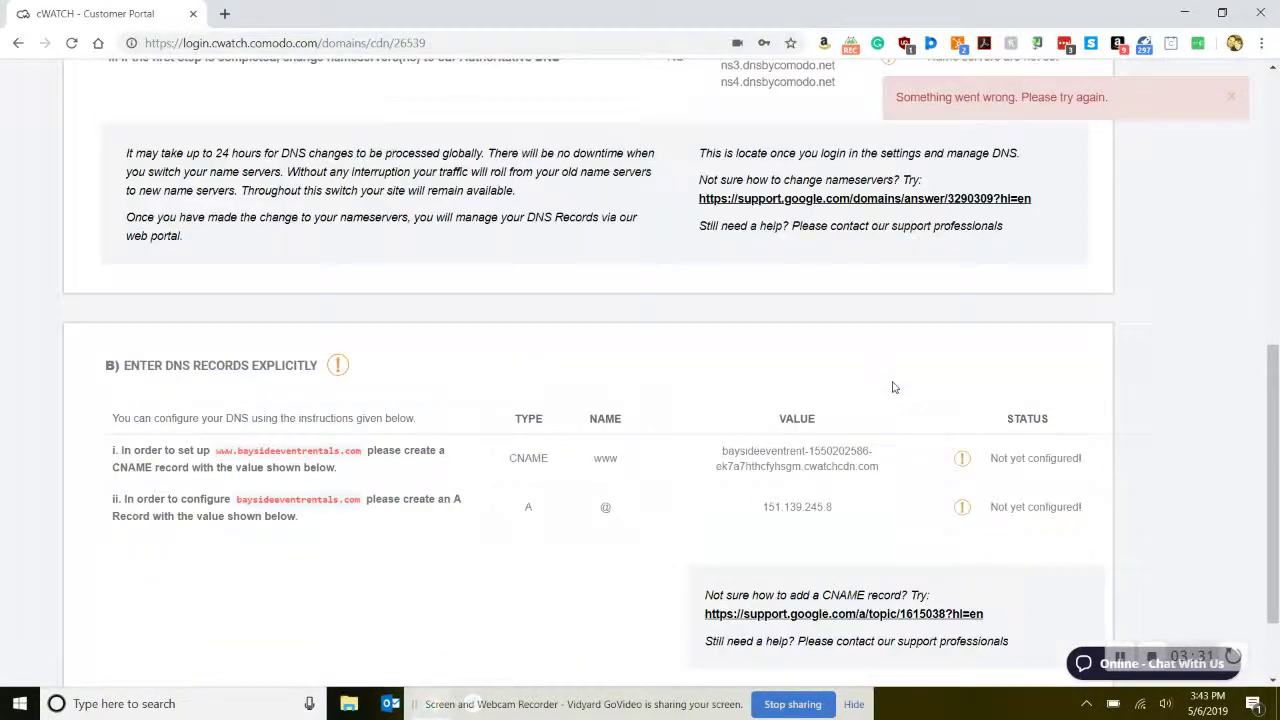
scroll(894, 388, up, 4)
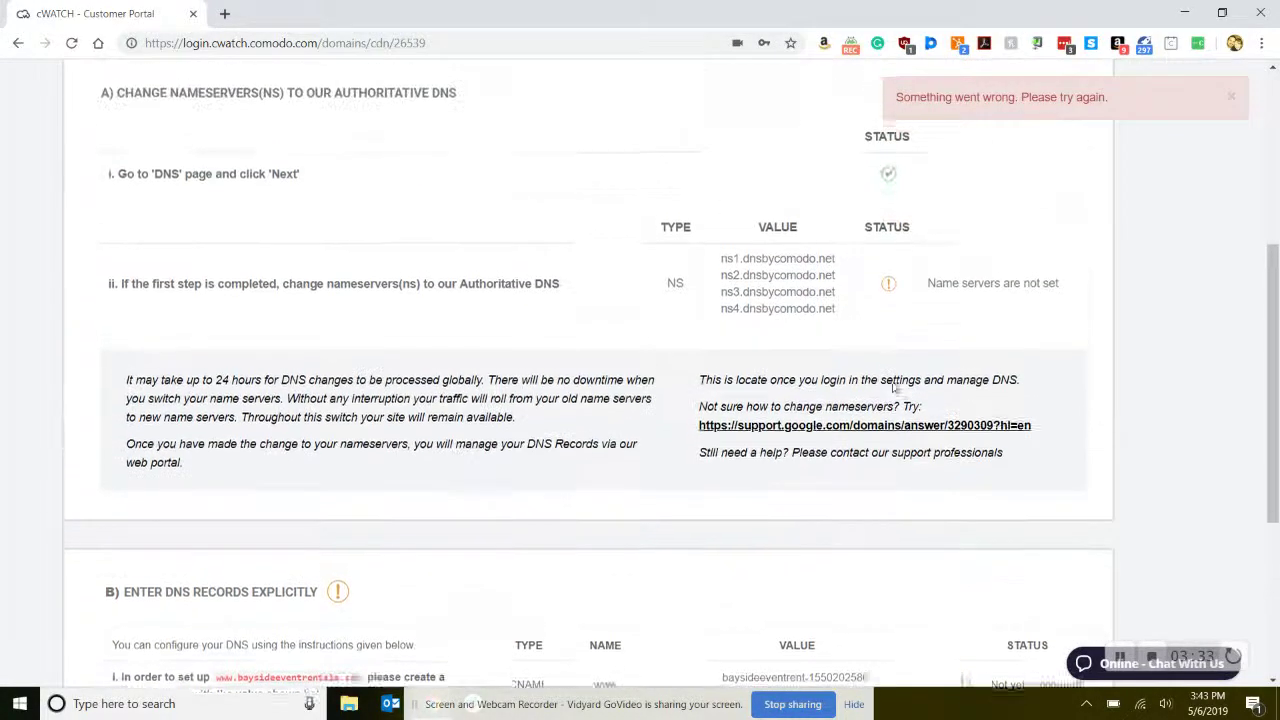
scroll(894, 388, up, 1)
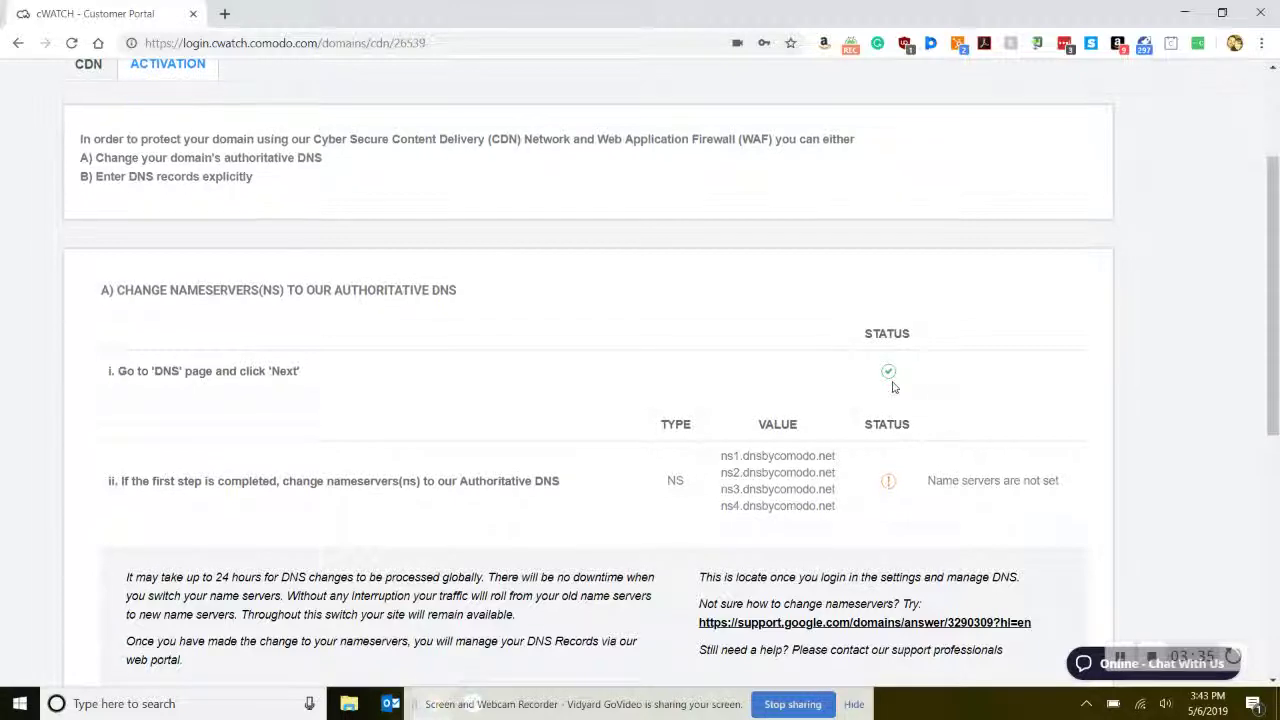
scroll(894, 388, up, 1)
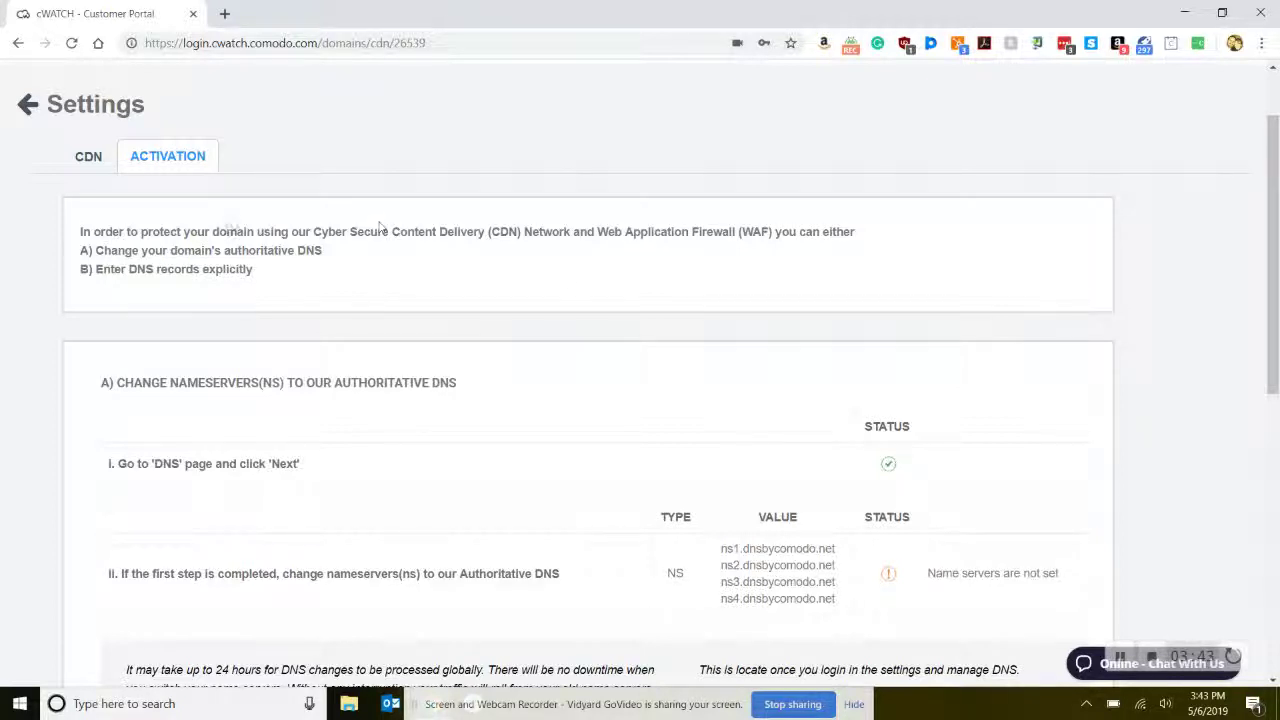
- Review the CDN cache settings, the individual and full file purge options, and the origin site settings
click(89, 160)
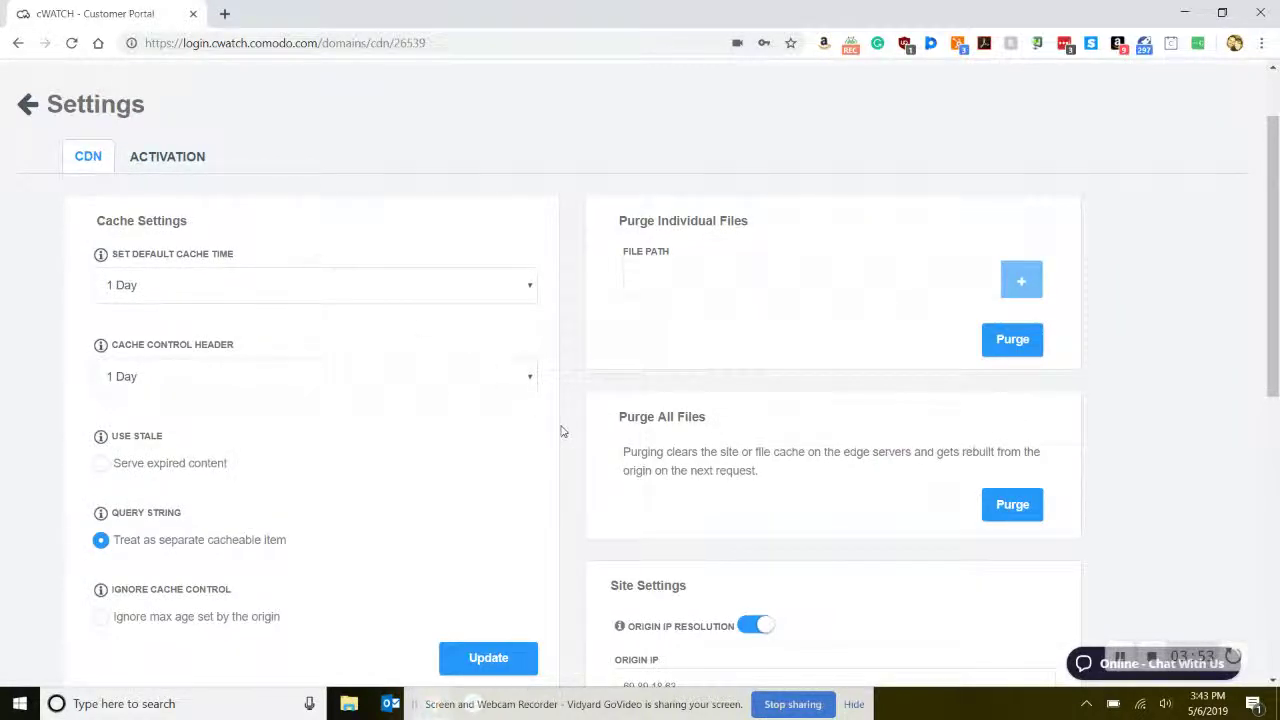
scroll(578, 431, down, 1)
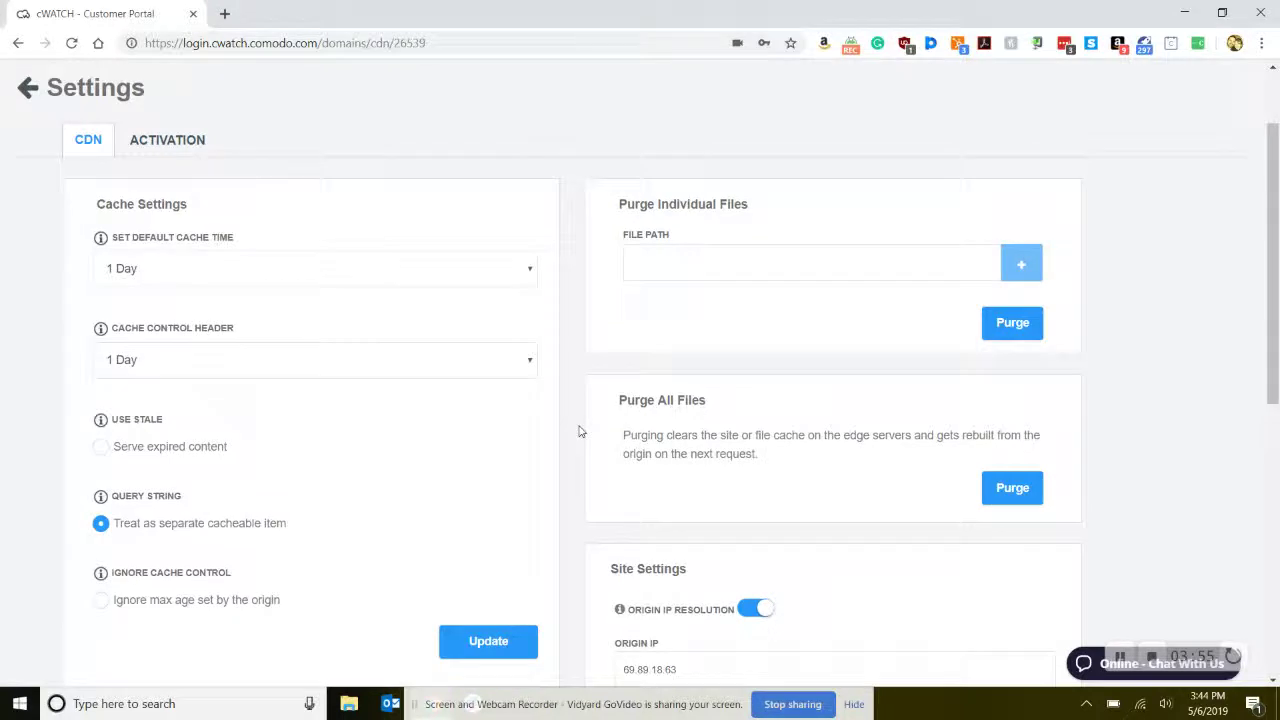
scroll(578, 431, down, 1)
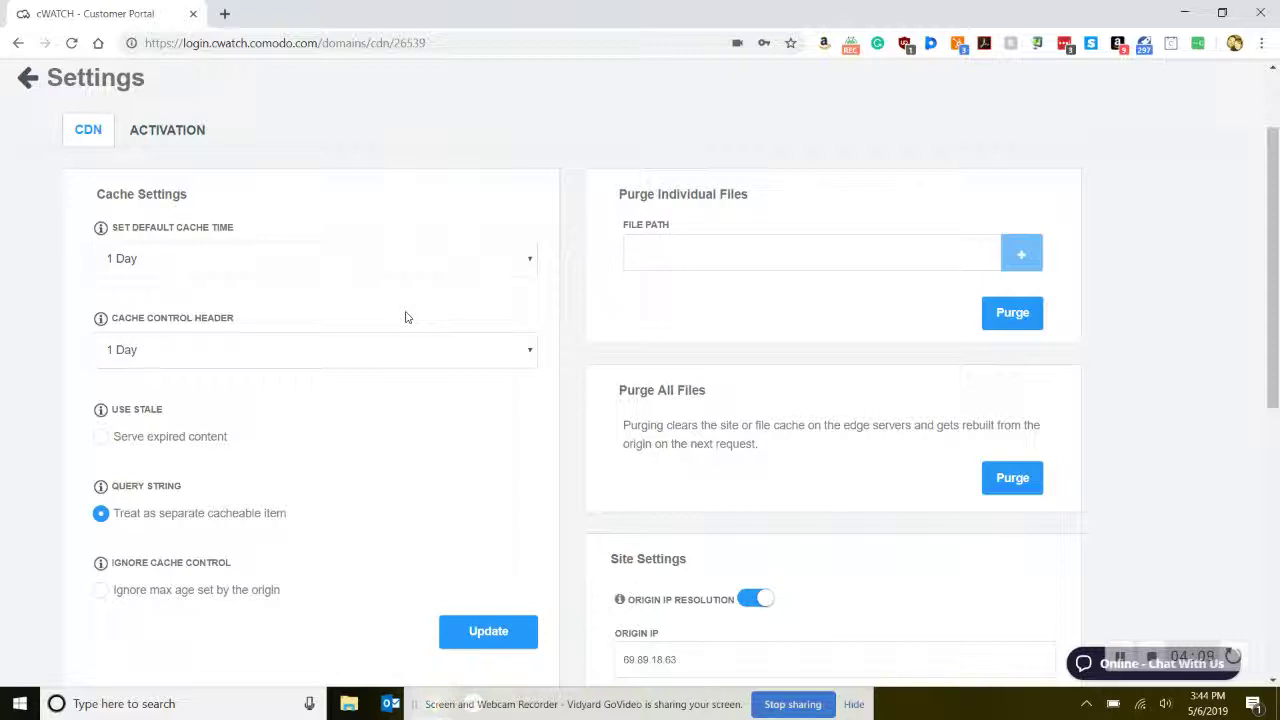
scroll(463, 490, down, 1)
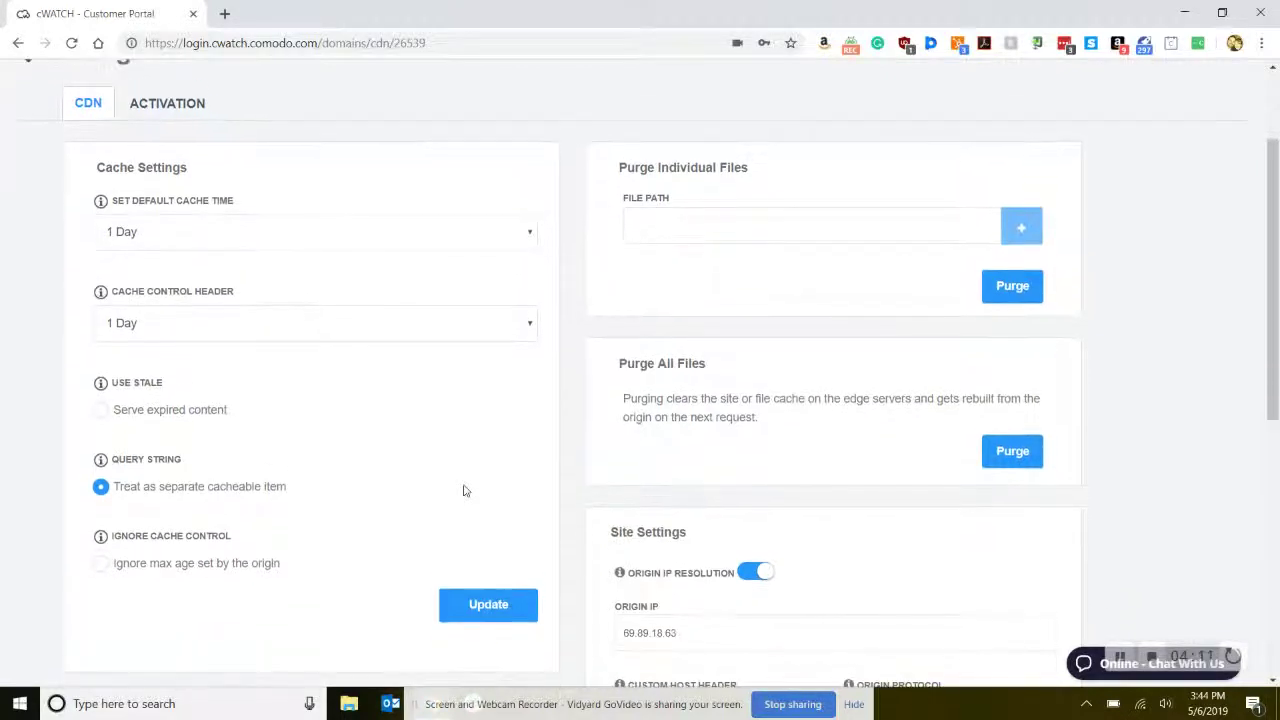
scroll(357, 474, down, 2)
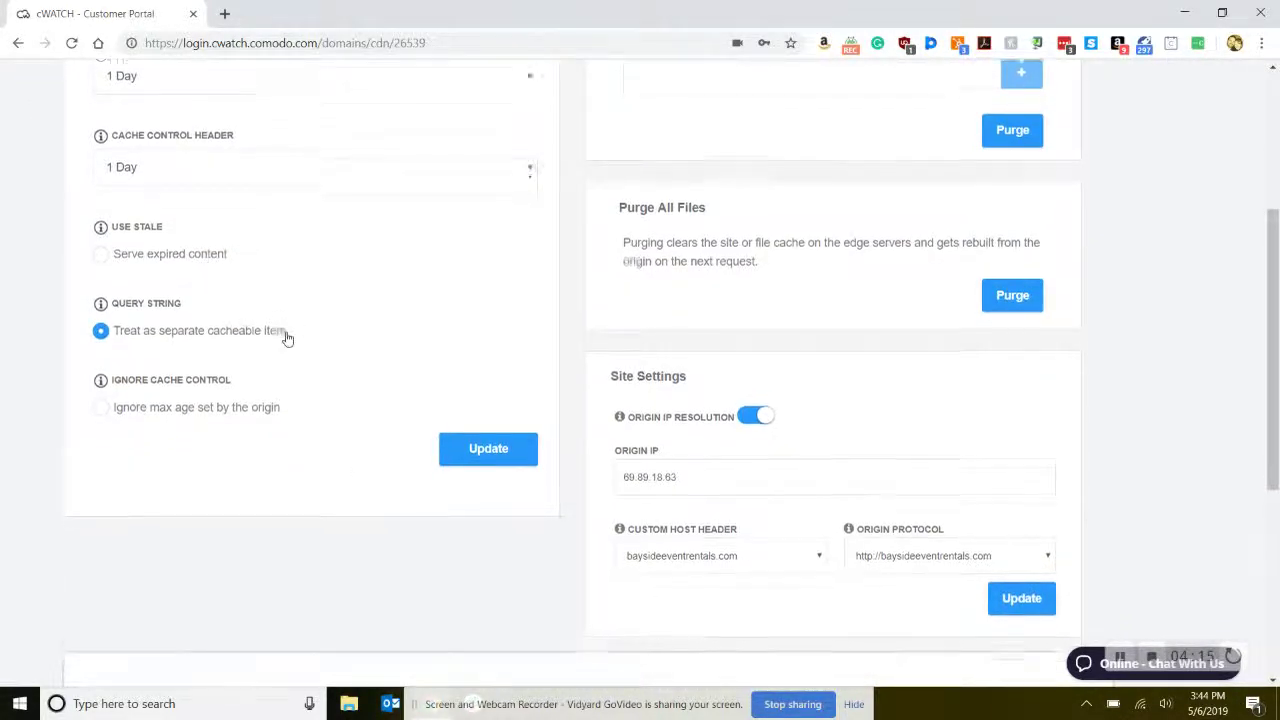
scroll(300, 350, down, 1)
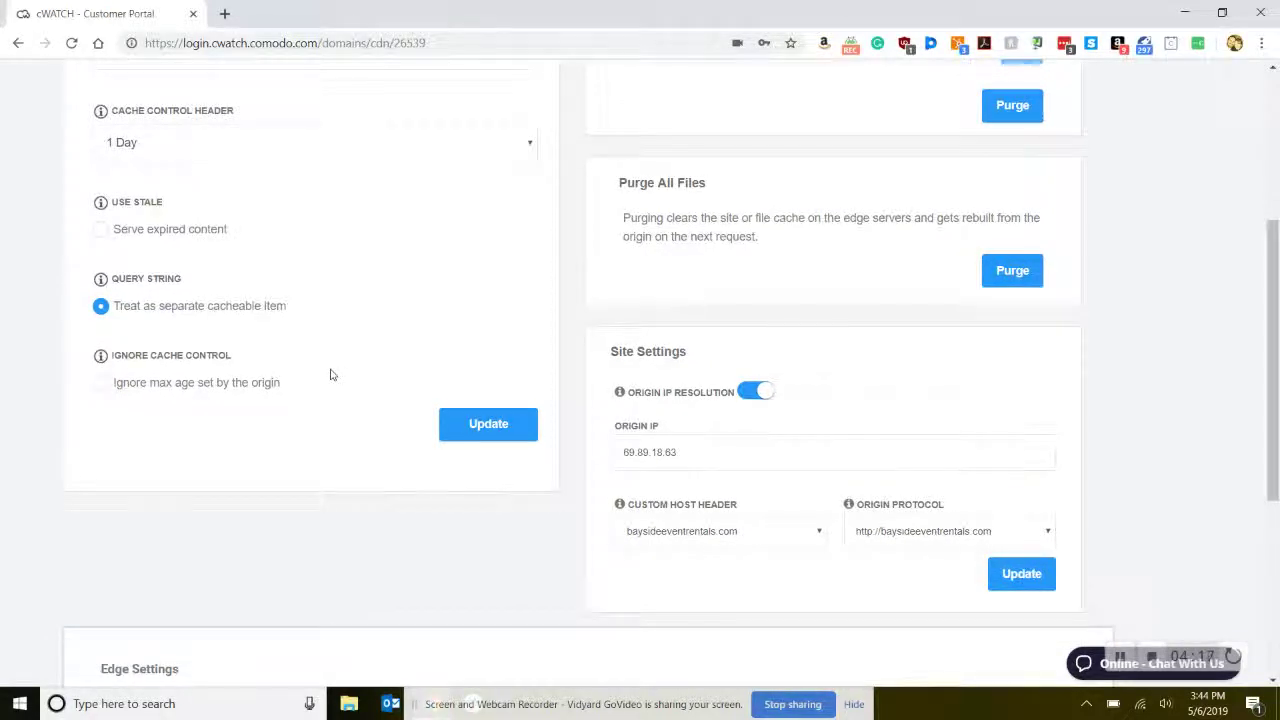
scroll(330, 373, up, 2)
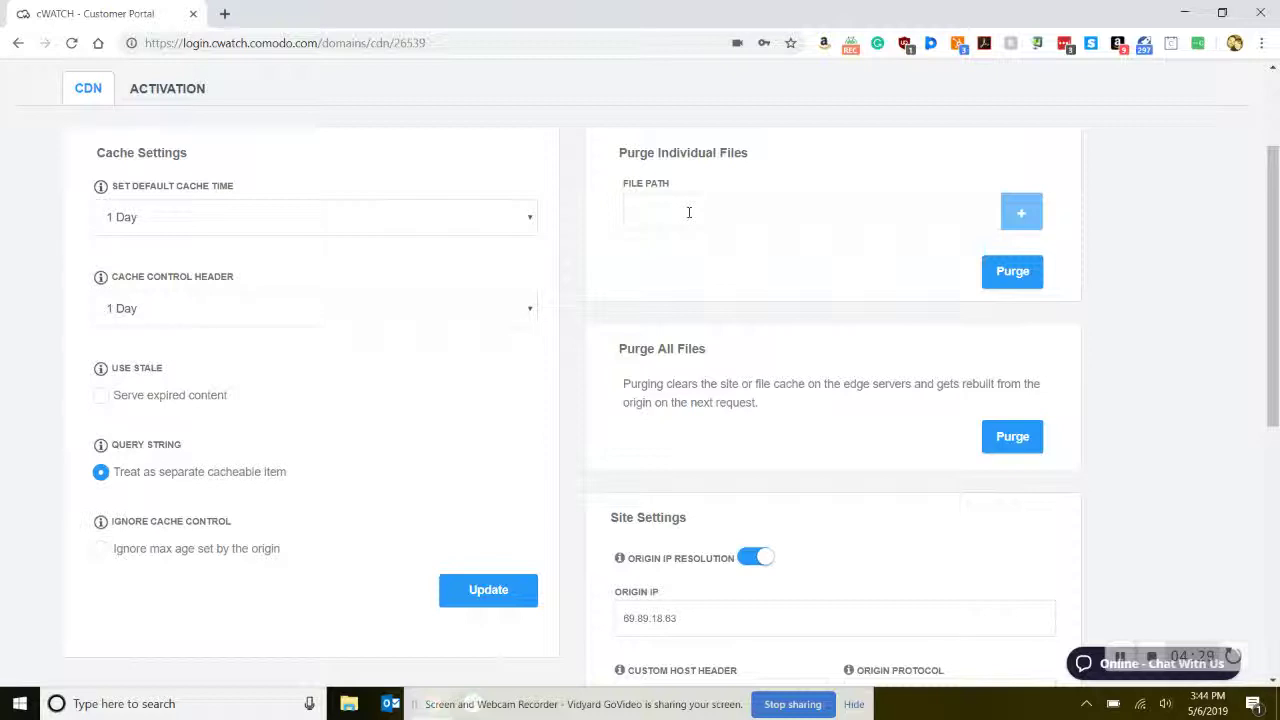
scroll(769, 268, down, 1)
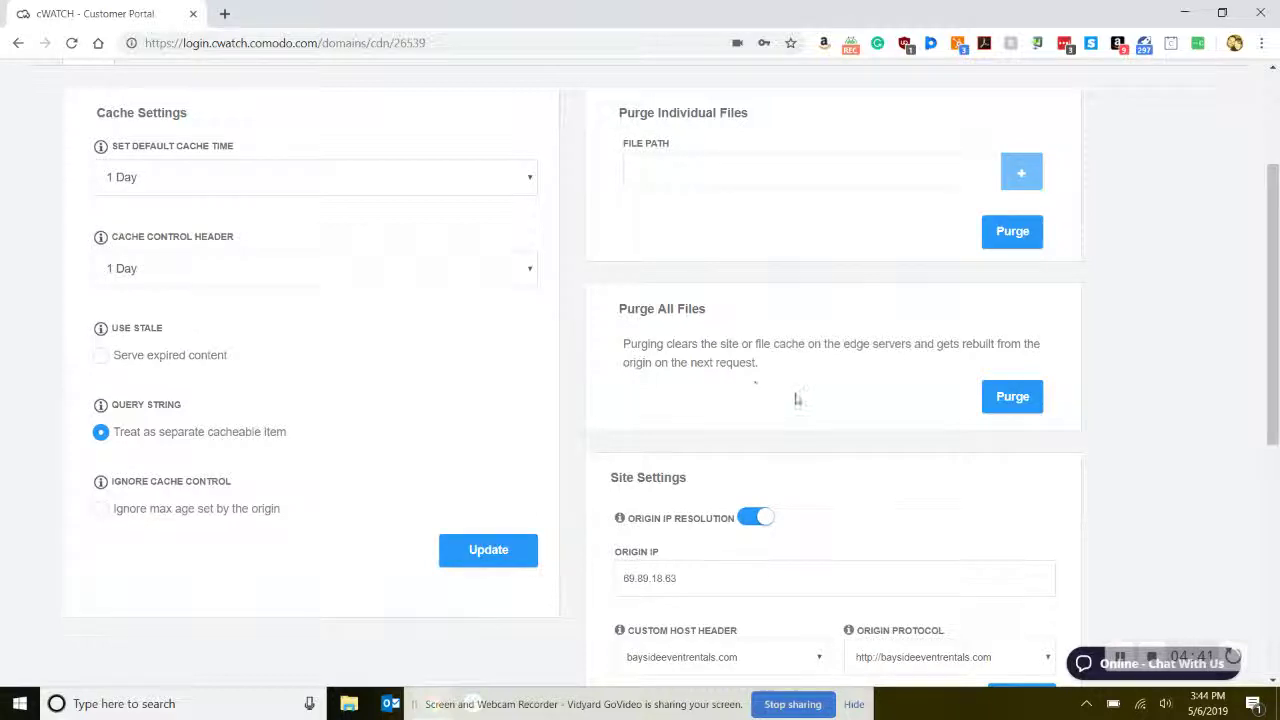
scroll(884, 481, down, 1)
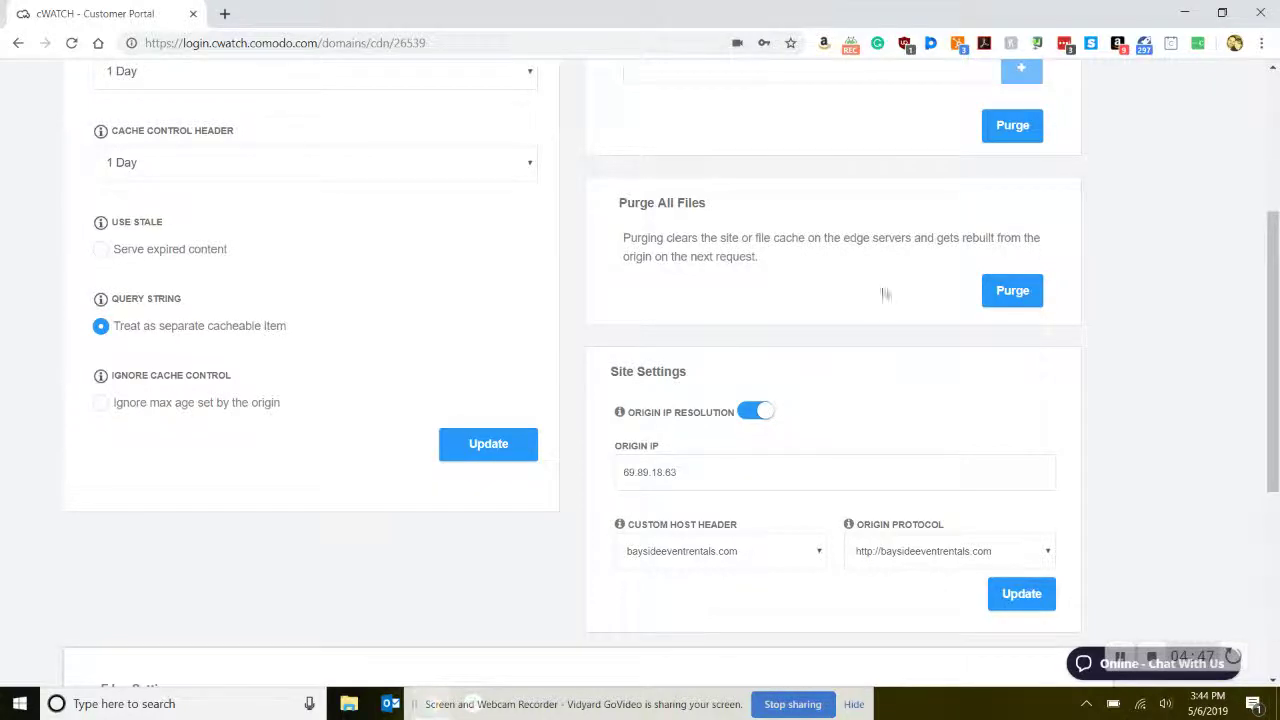
scroll(1072, 469, down, 1)
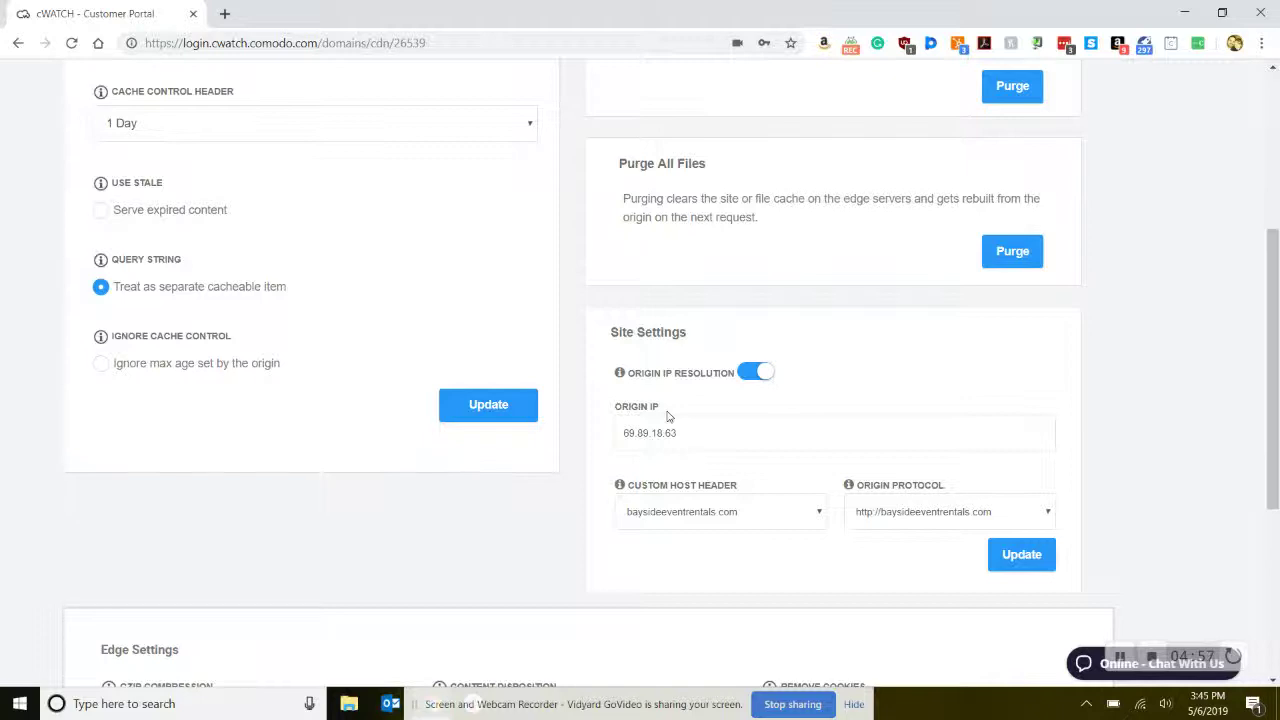
scroll(668, 416, down, 1)
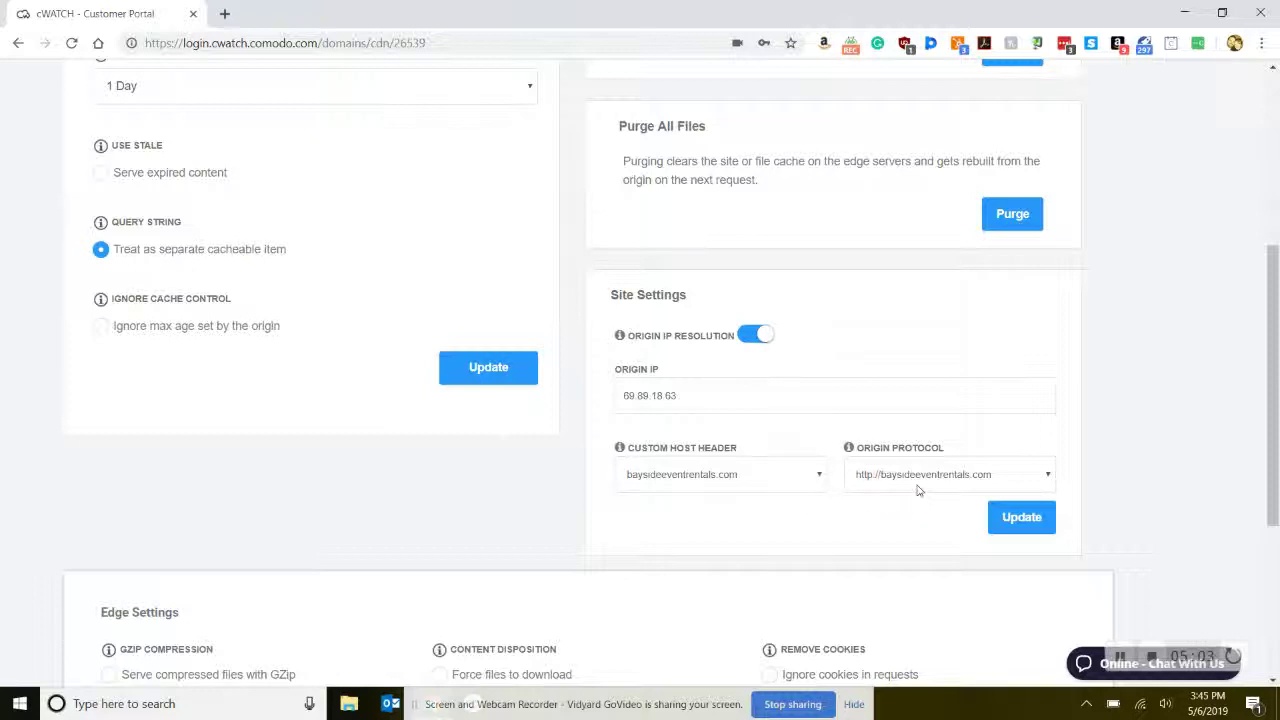
click(820, 476)
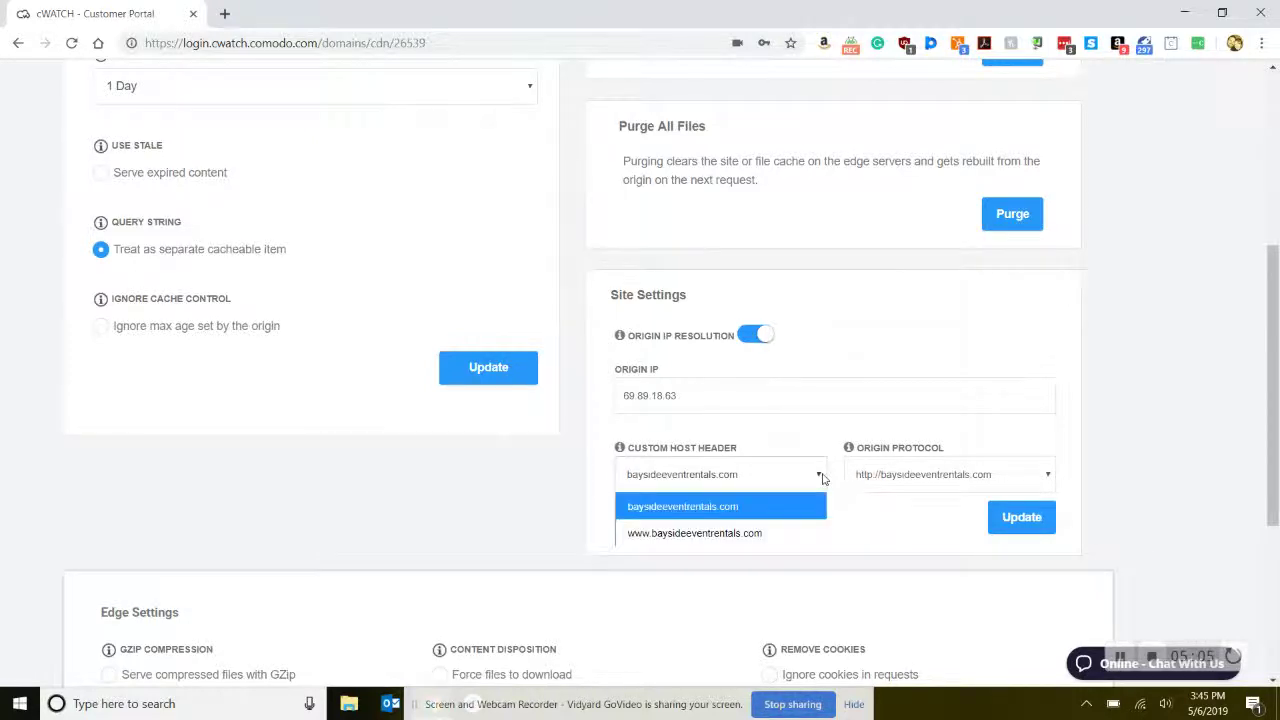
click(820, 476)
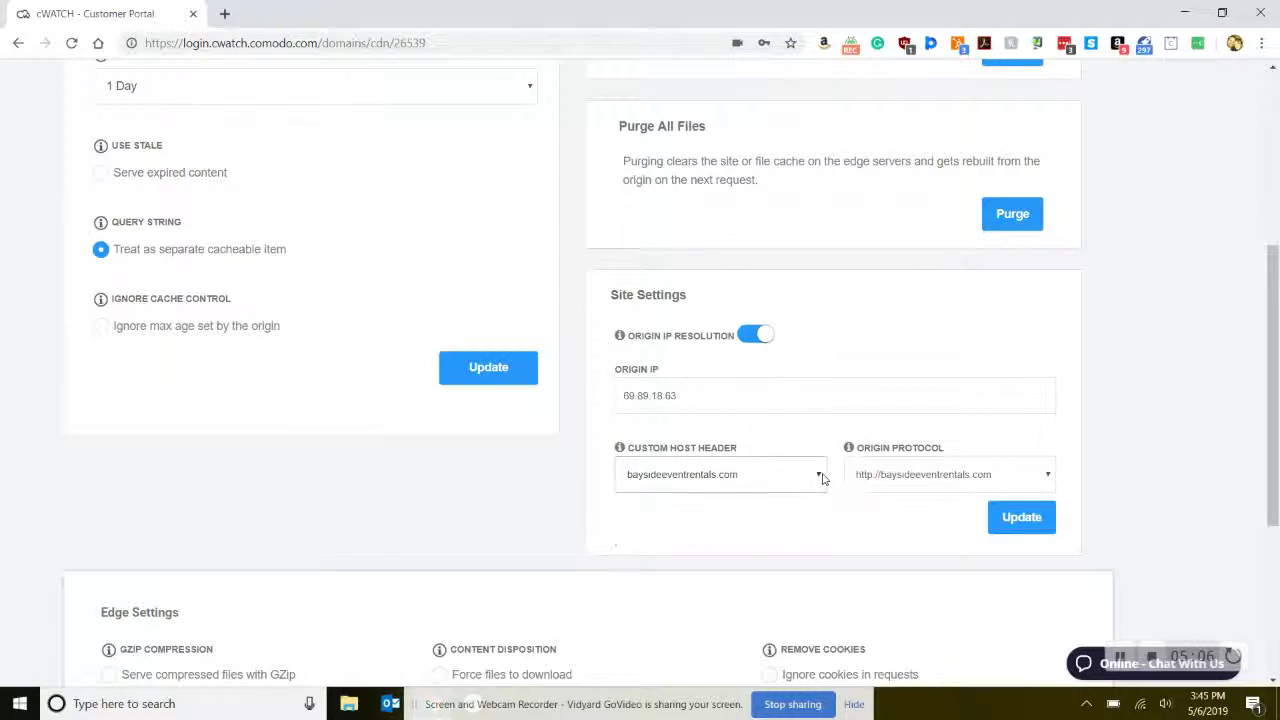
click(1048, 477)
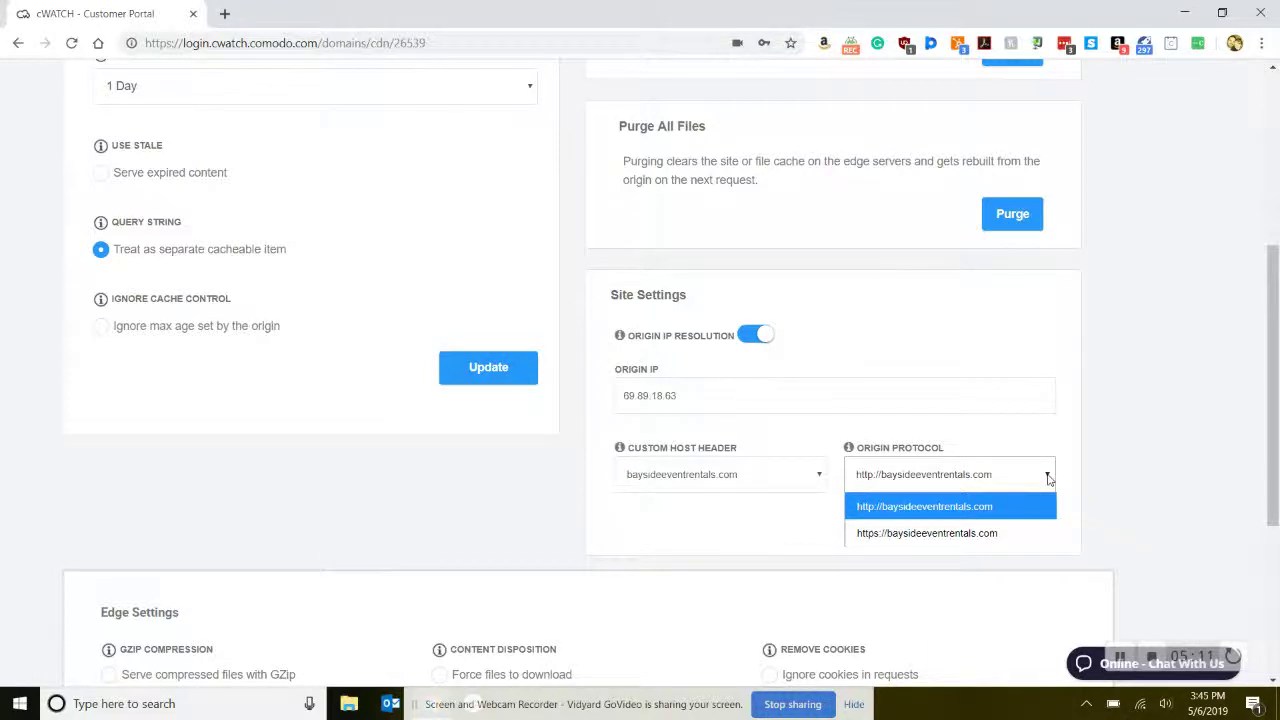
click(948, 535)
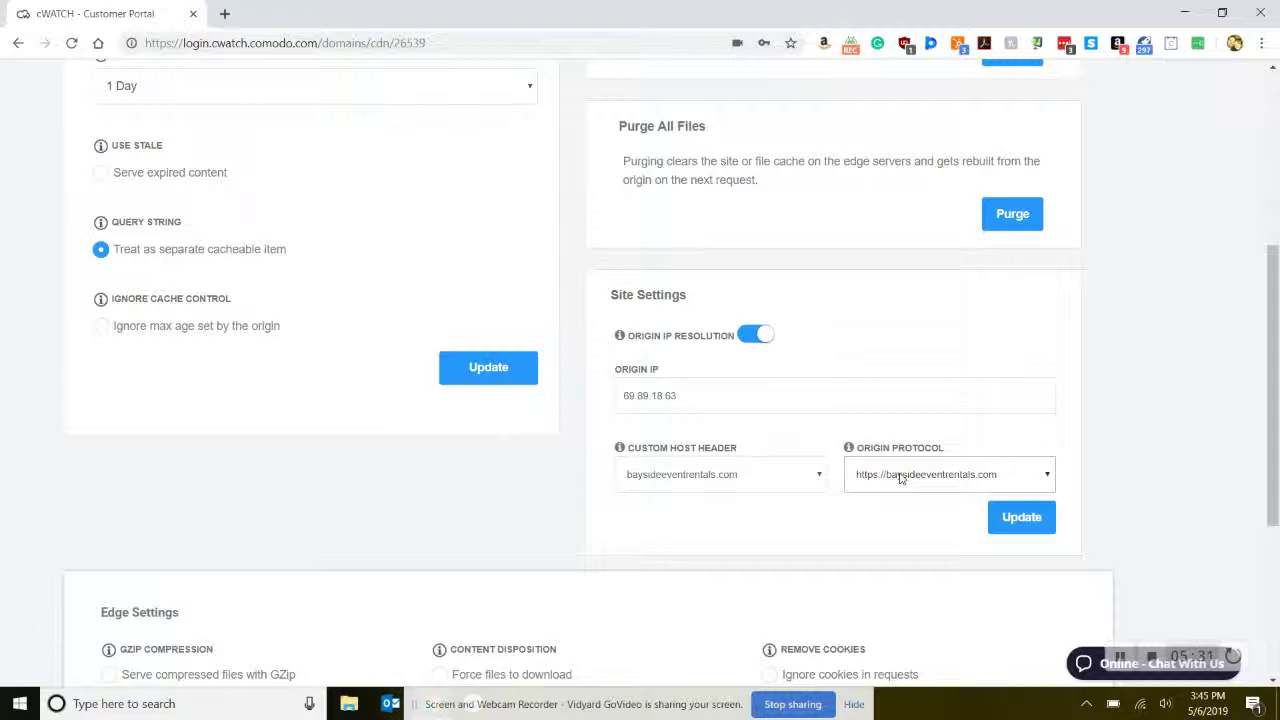
click(822, 480)
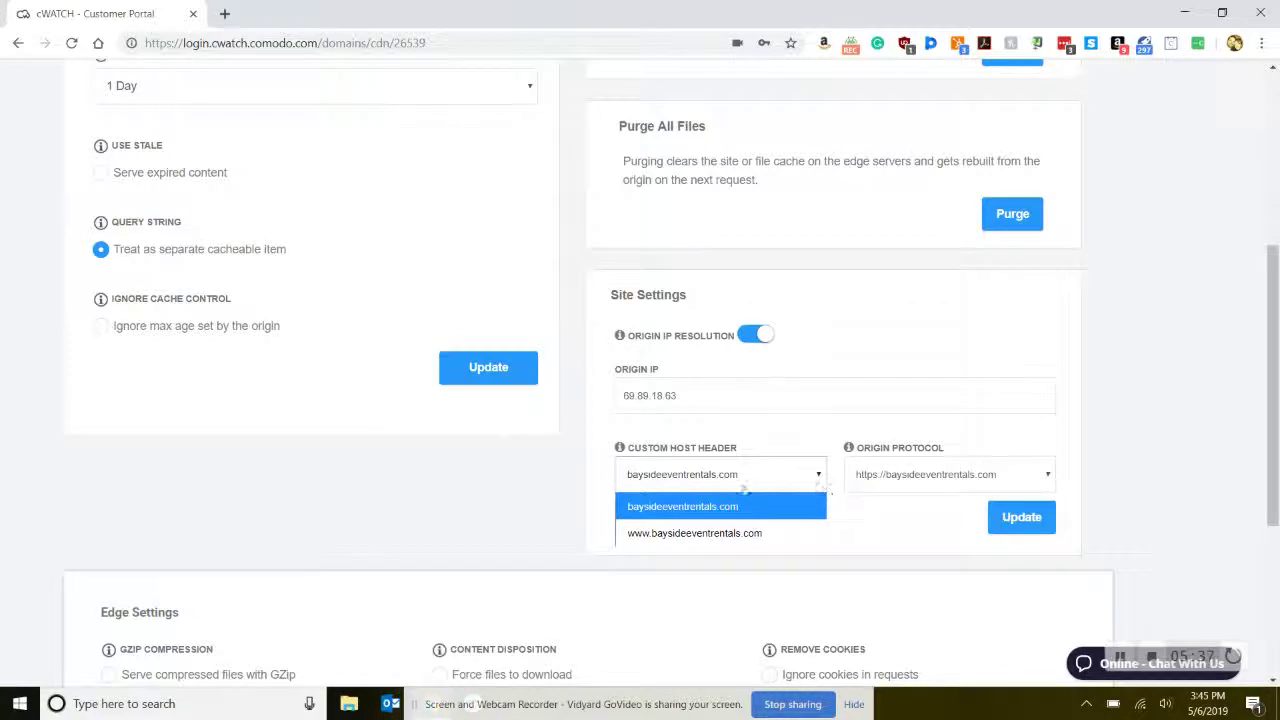
- Enable serving compressed files with GZip in the edge settings to check its compression levels, and disable it again
scroll(892, 547, down, 1)
scroll(892, 547, down, 3)
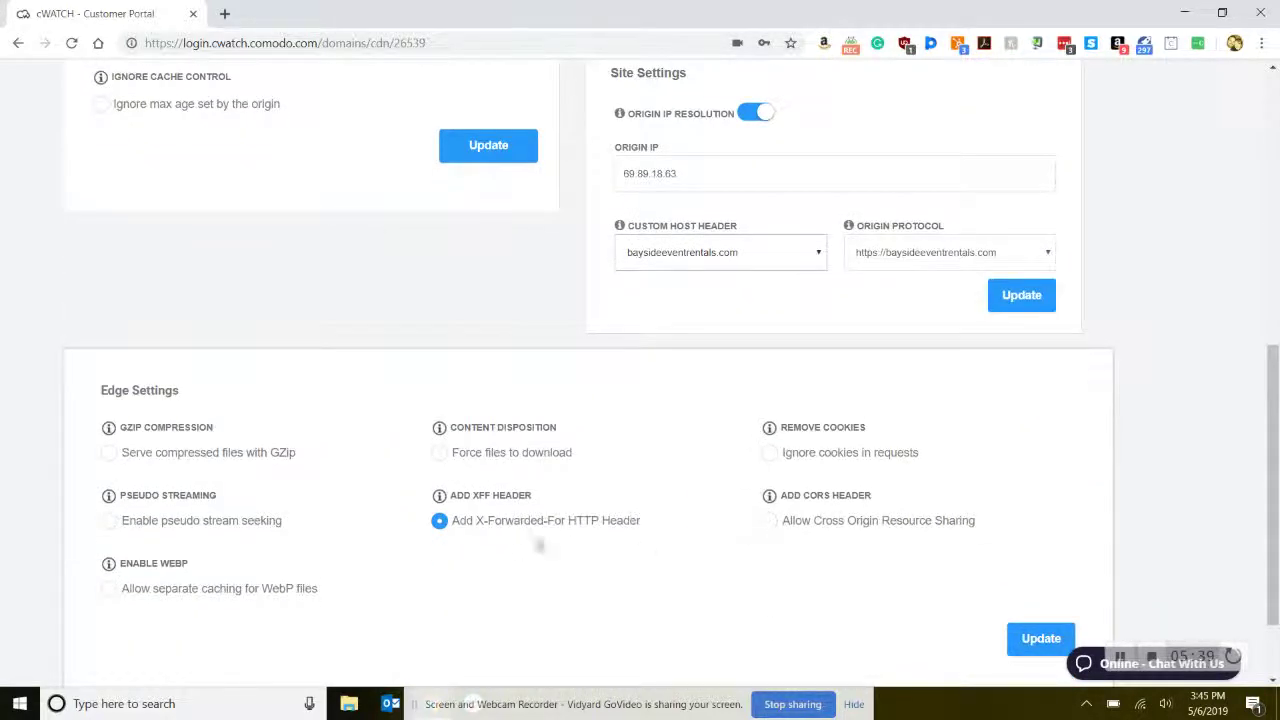
scroll(469, 597, down, 1)
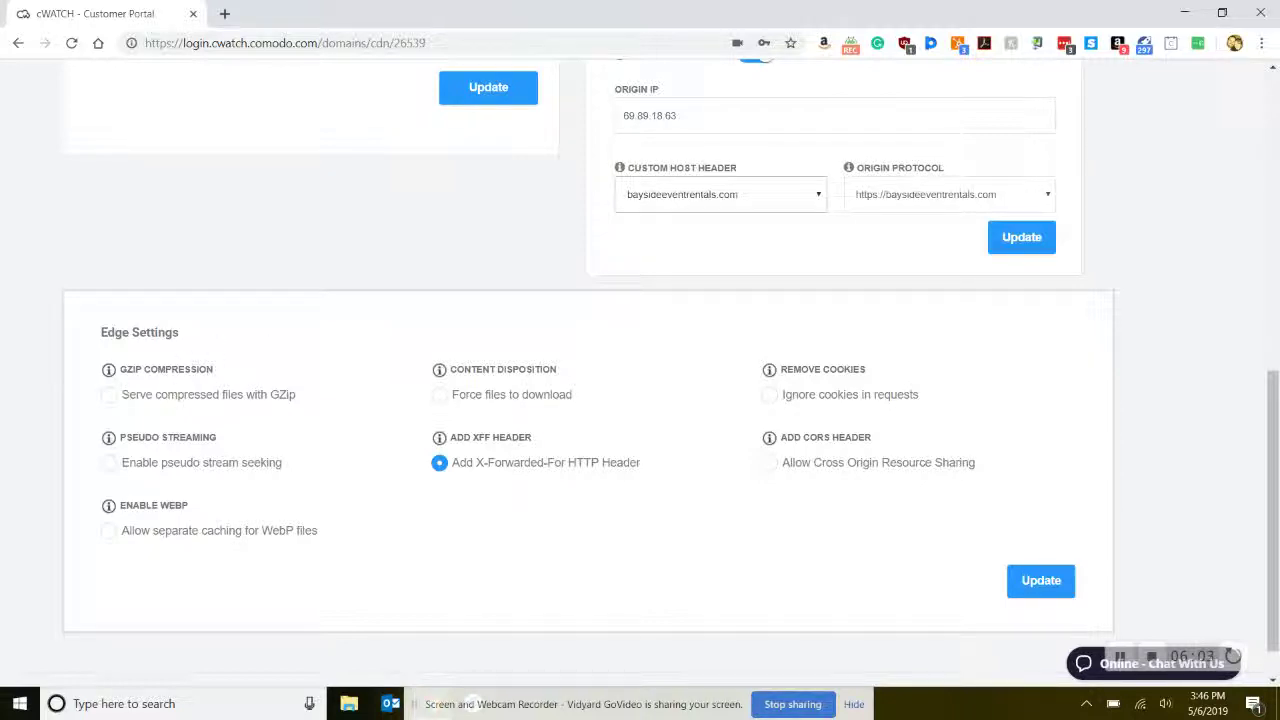
mouse_move(108, 371)
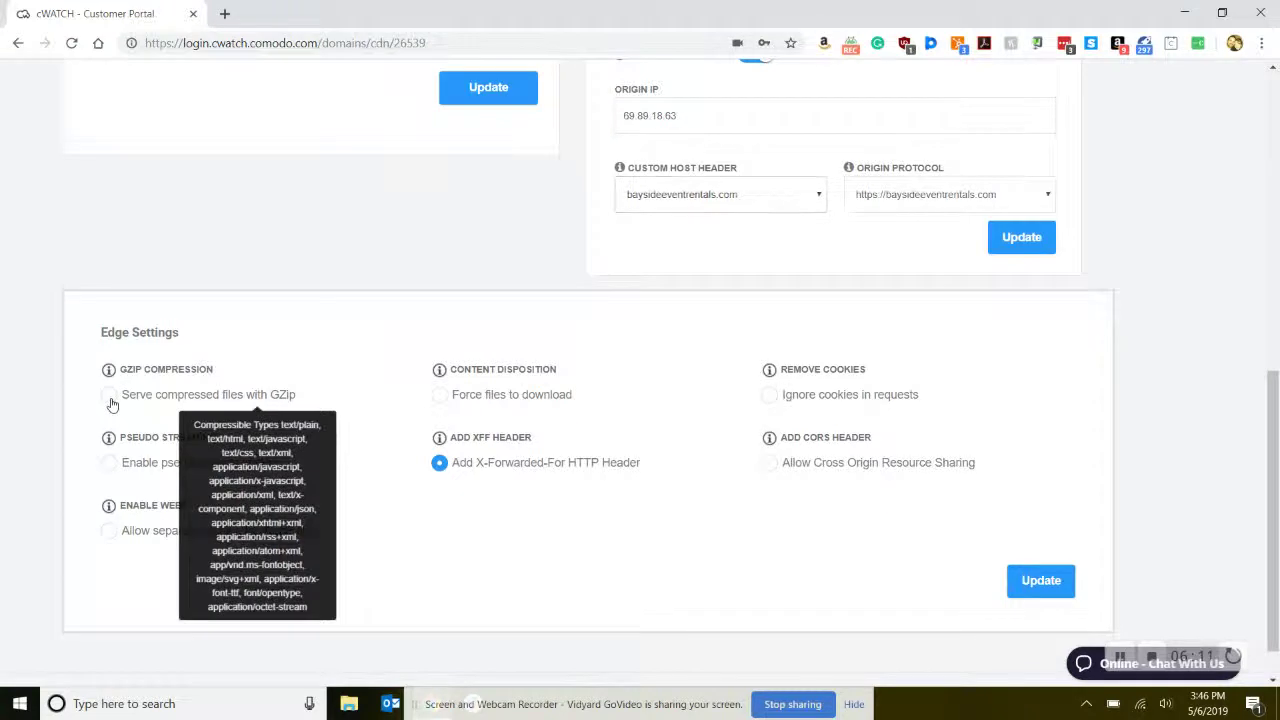
click(108, 396)
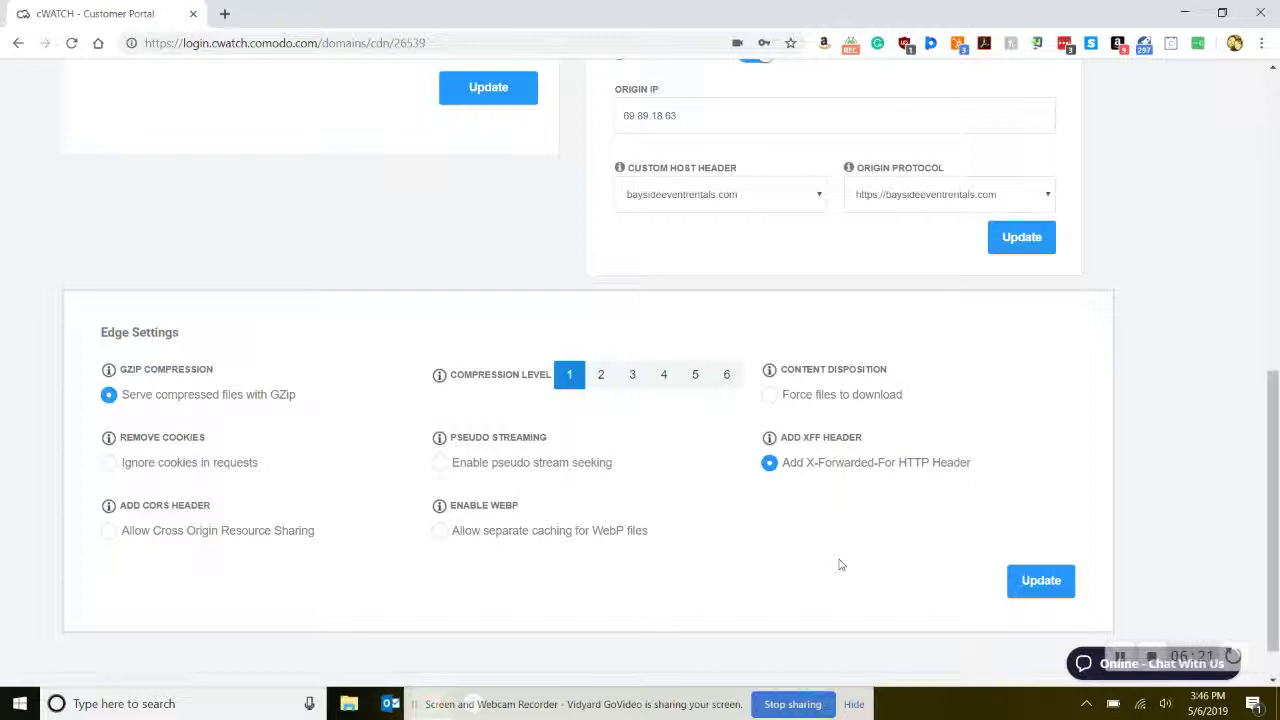
click(110, 398)
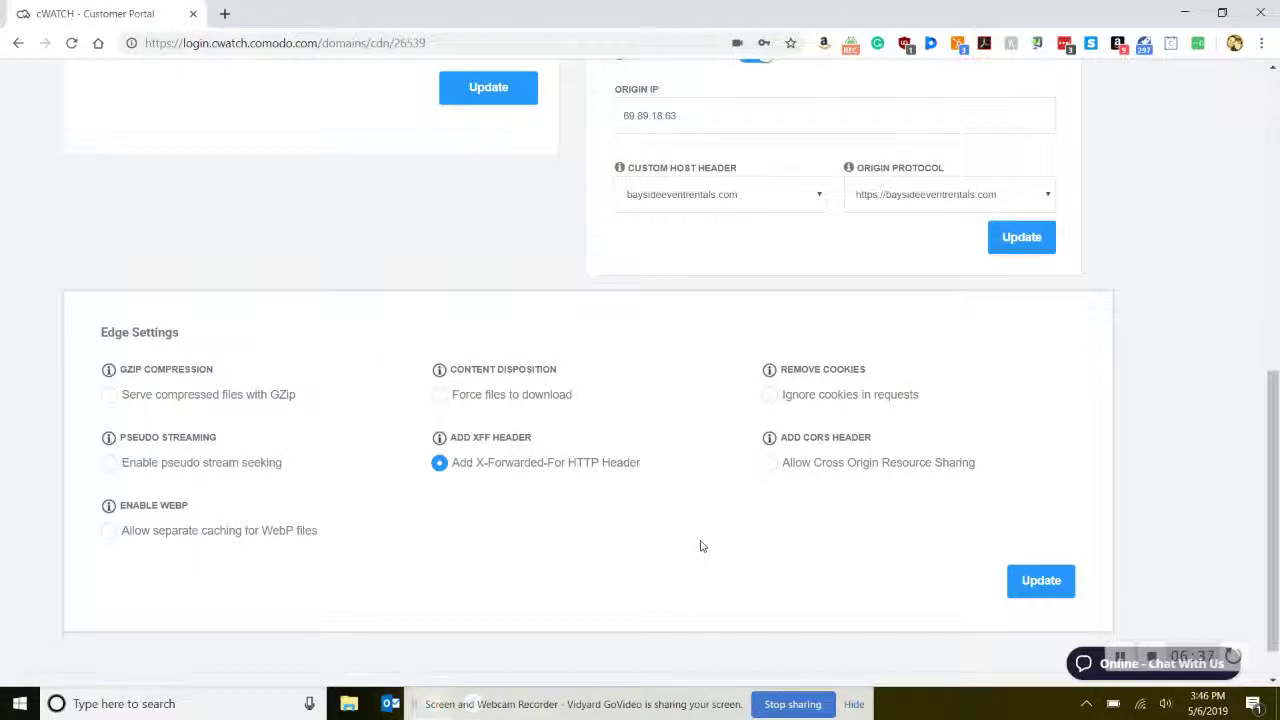
- Open the site's SSL page and review the options for ordering or bringing an SSL certificate
scroll(700, 545, up, 3)
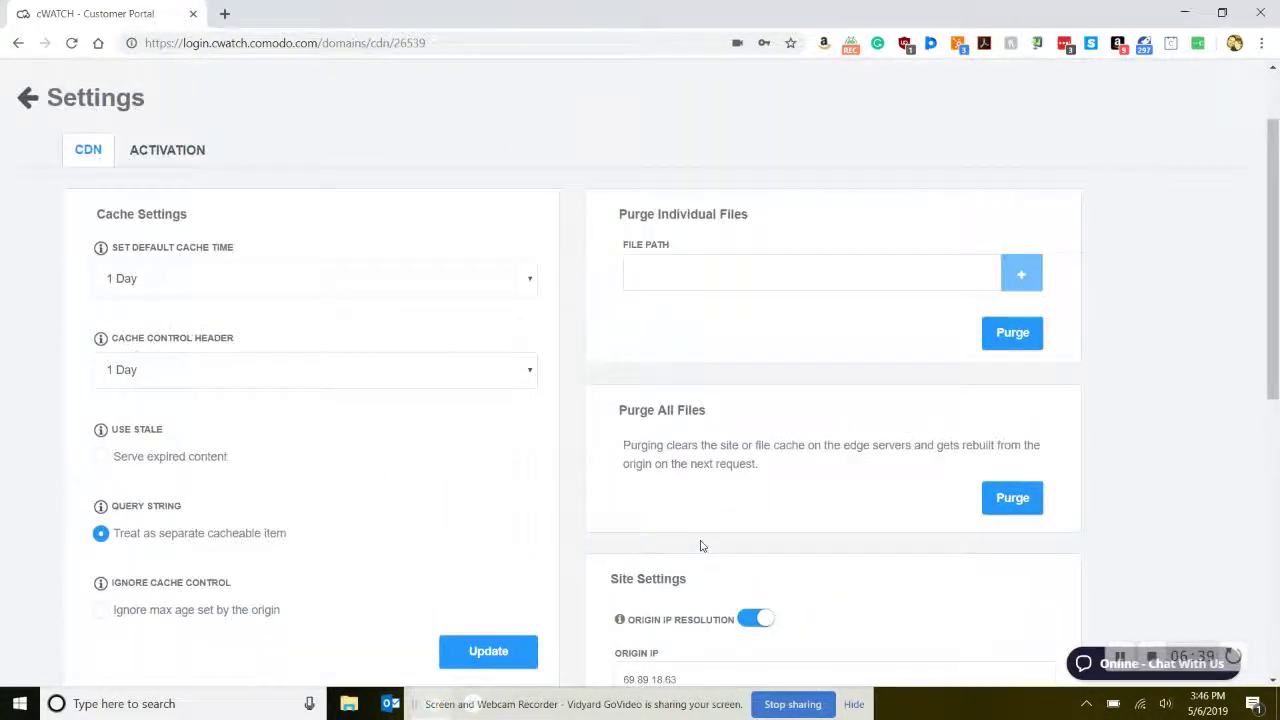
scroll(650, 540, up, 1)
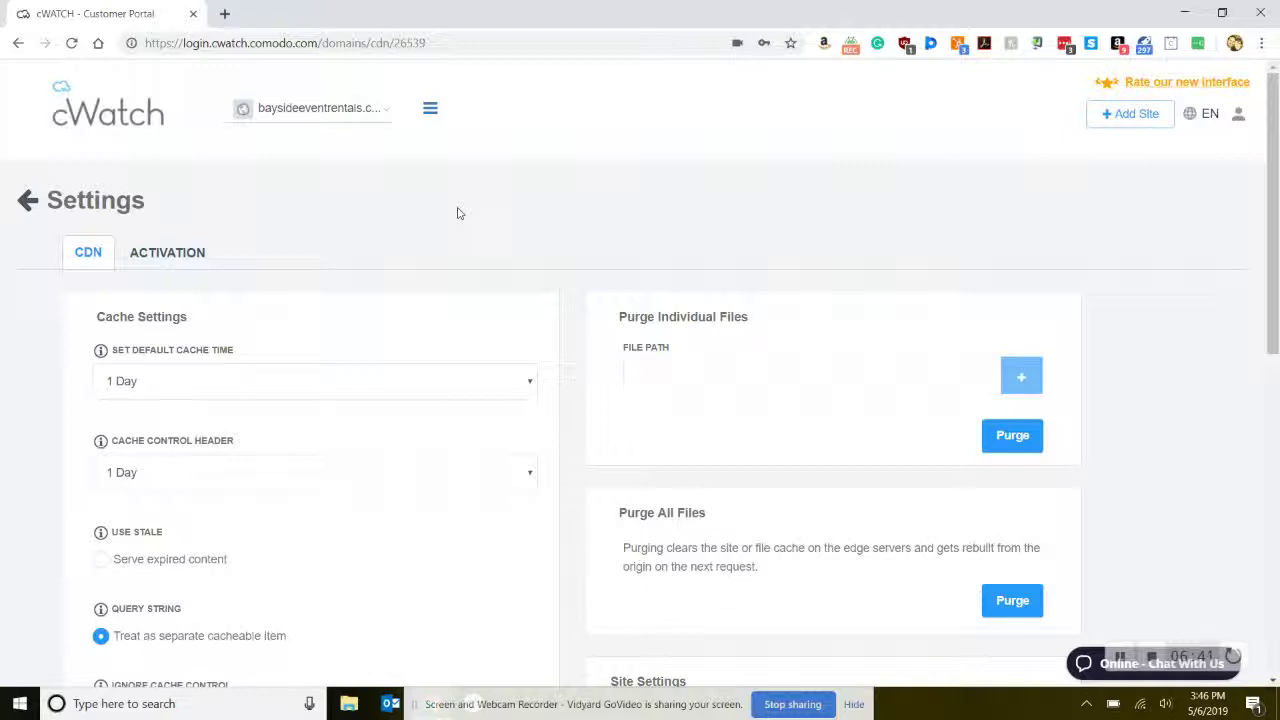
click(431, 111)
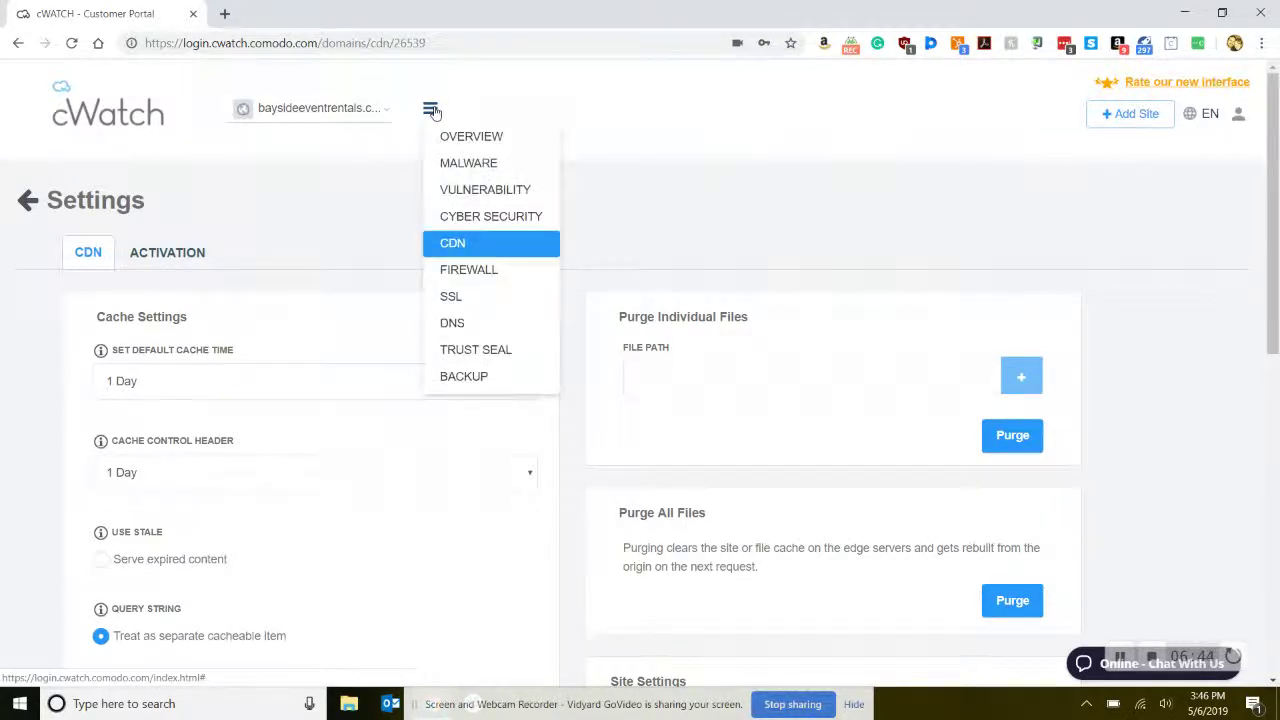
click(507, 303)
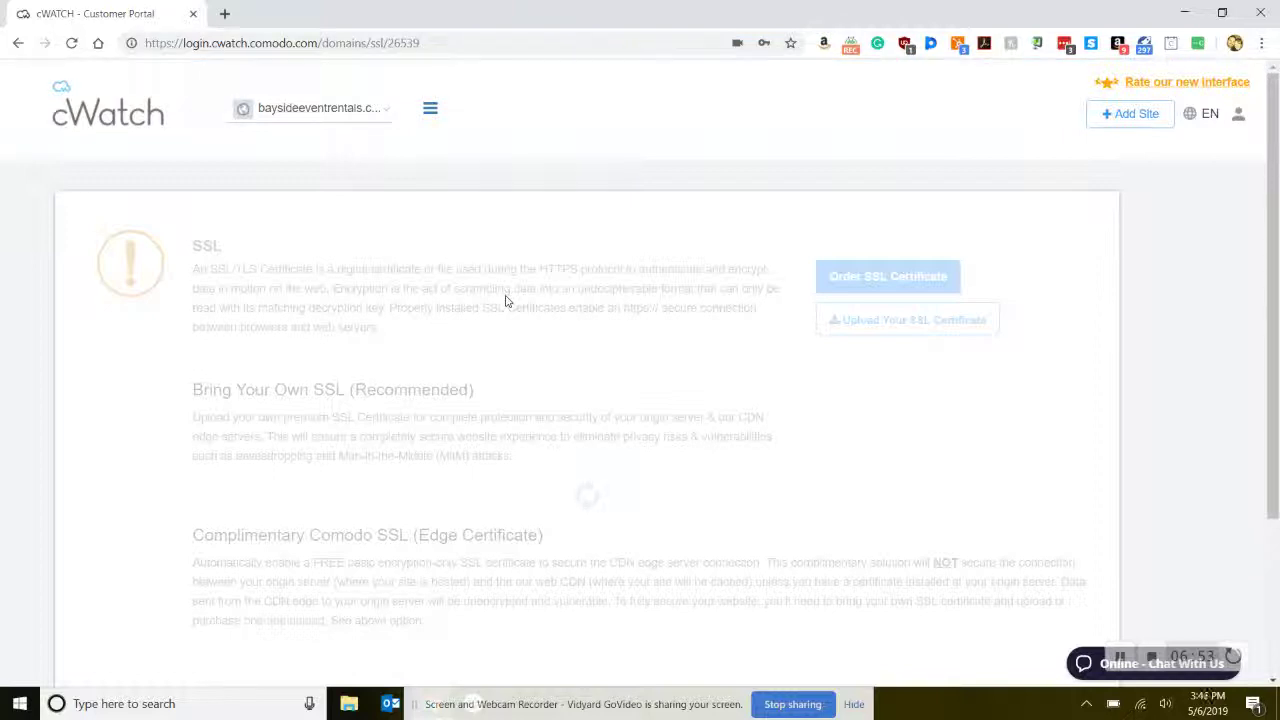
scroll(668, 370, down, 1)
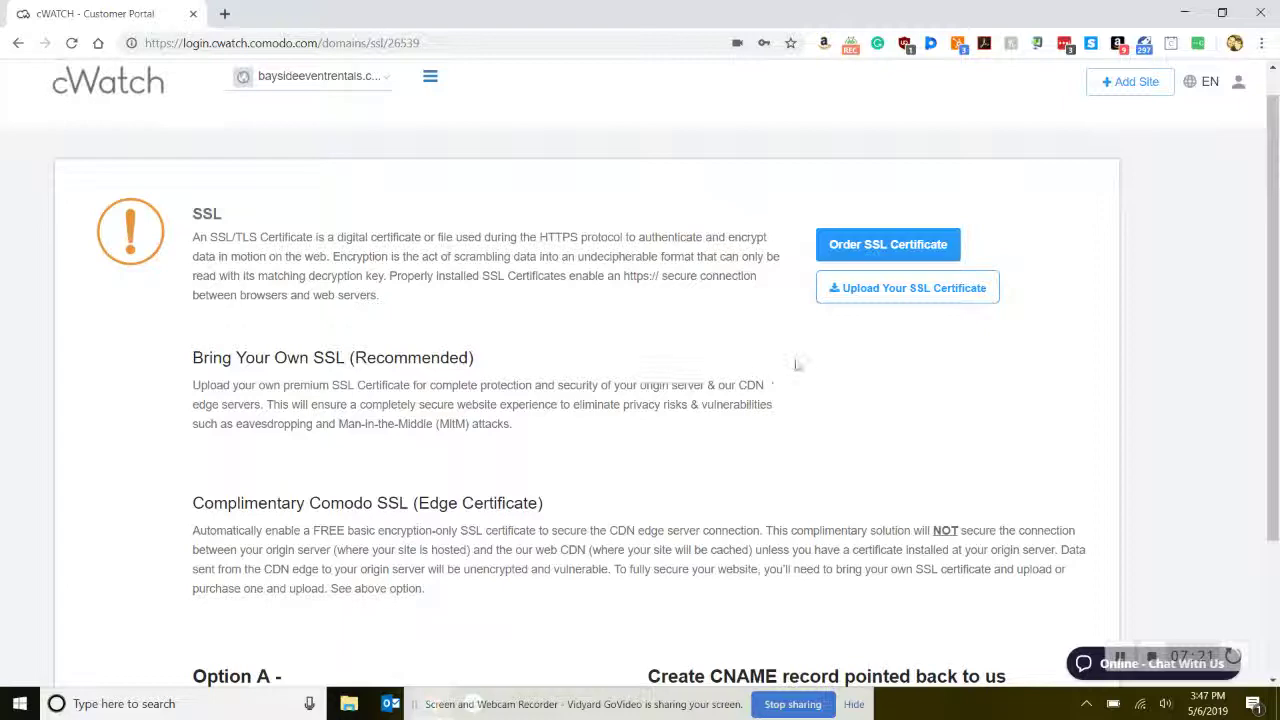
- Inspect the form for uploading an SSL certificate, close it, and read about the complimentary Comodo SSL edge certificate
click(886, 294)
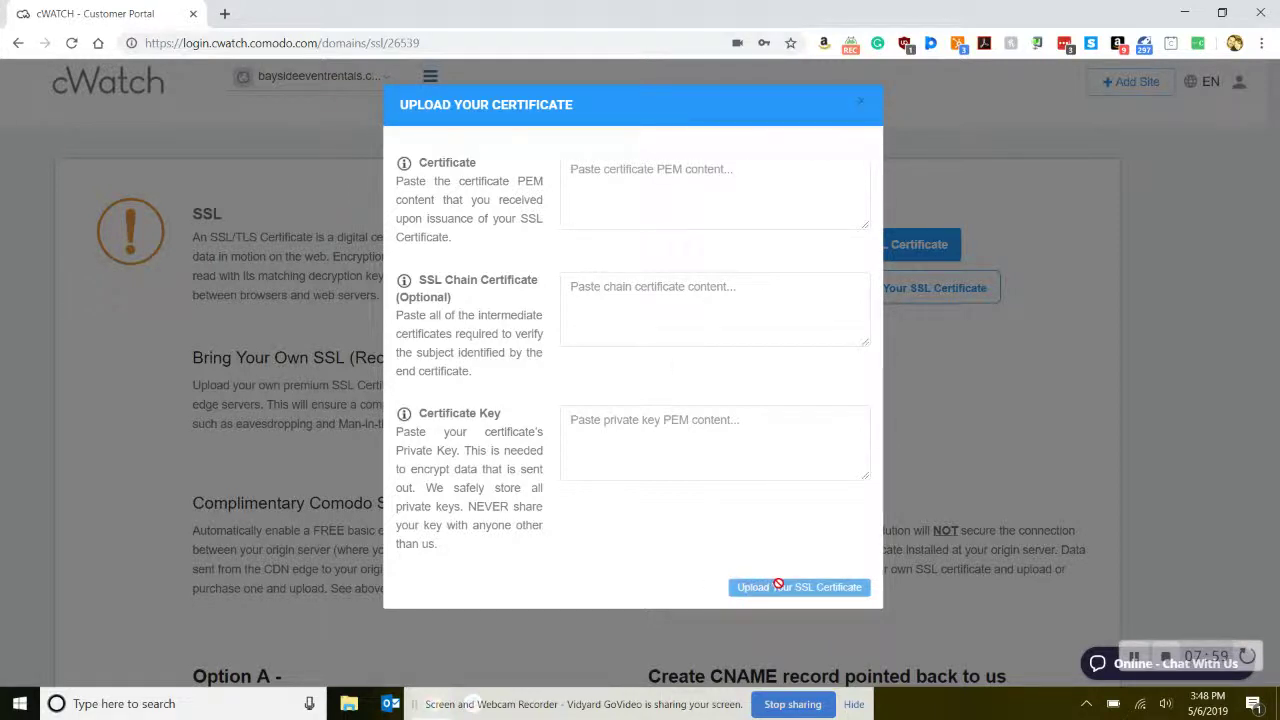
click(859, 104)
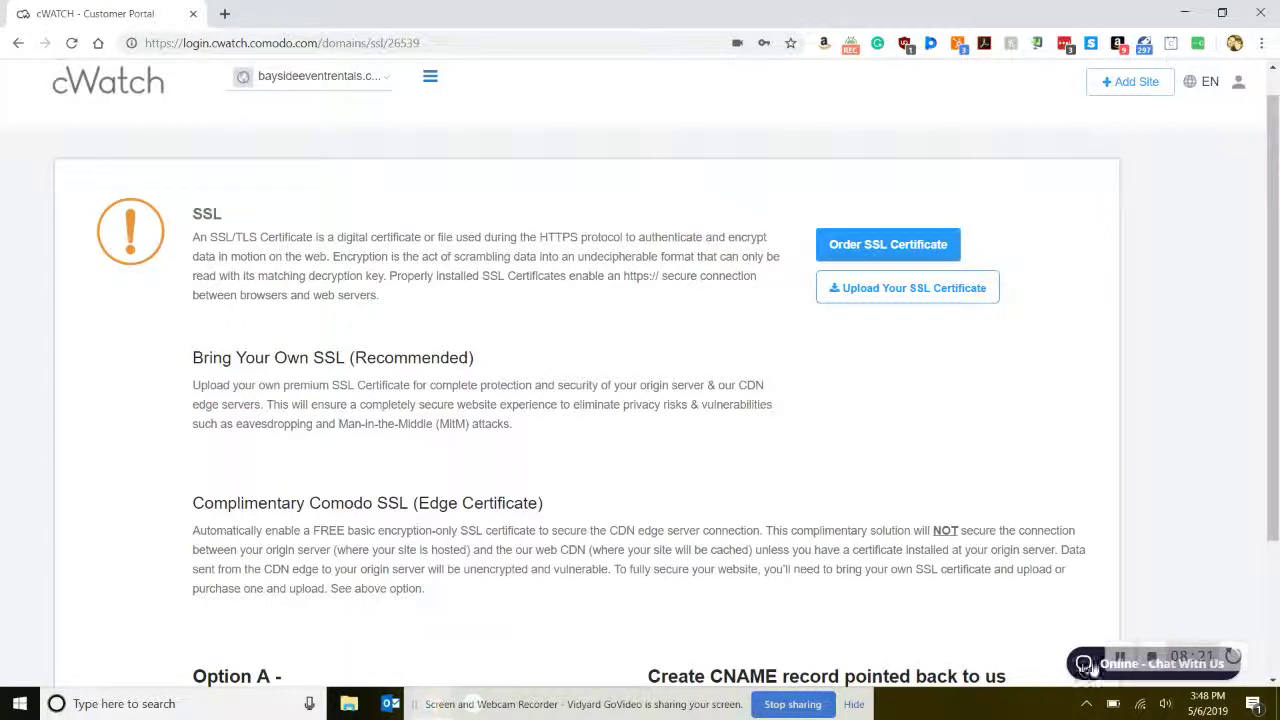
scroll(798, 476, down, 1)
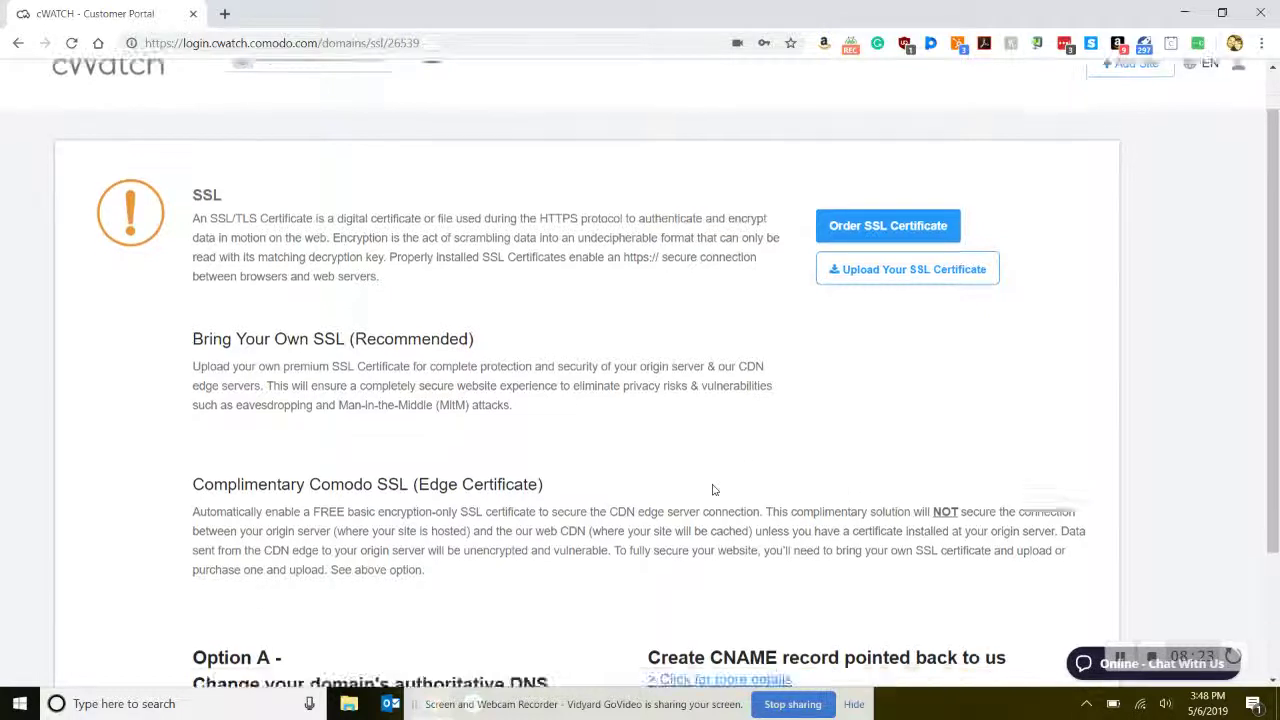
scroll(518, 495, up, 1)
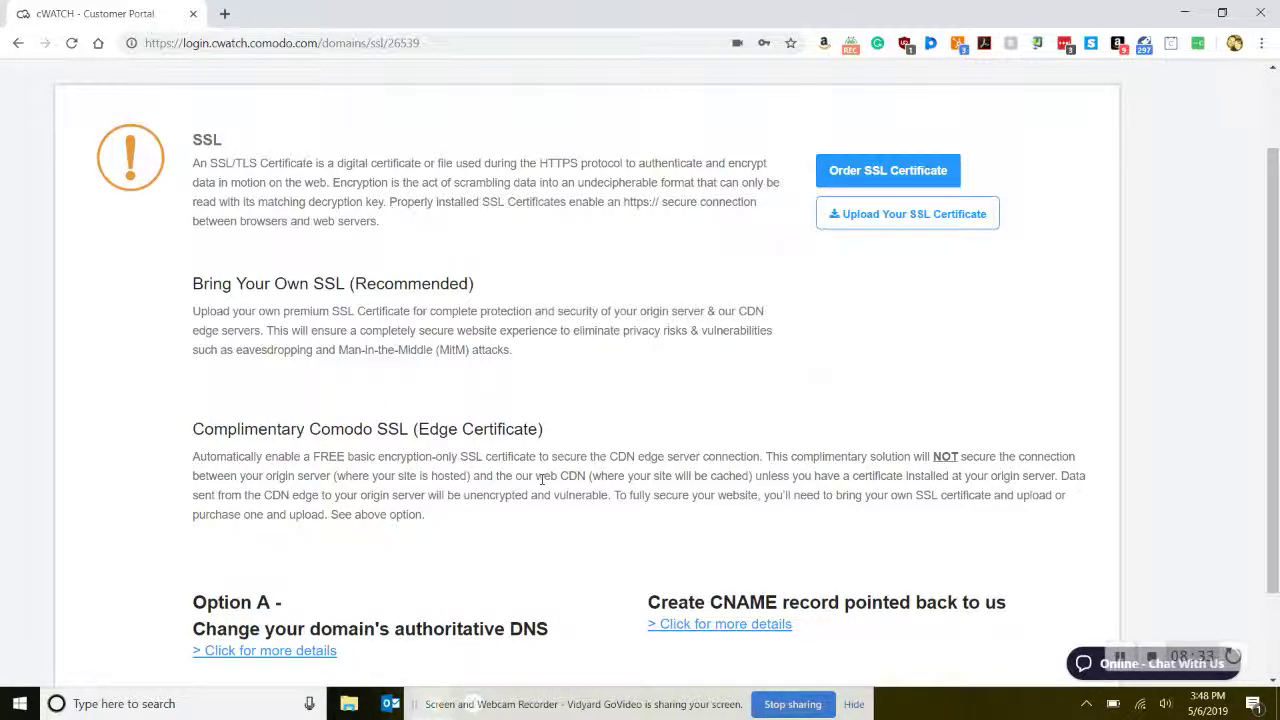
click(886, 217)
scroll(645, 383, up, 1)
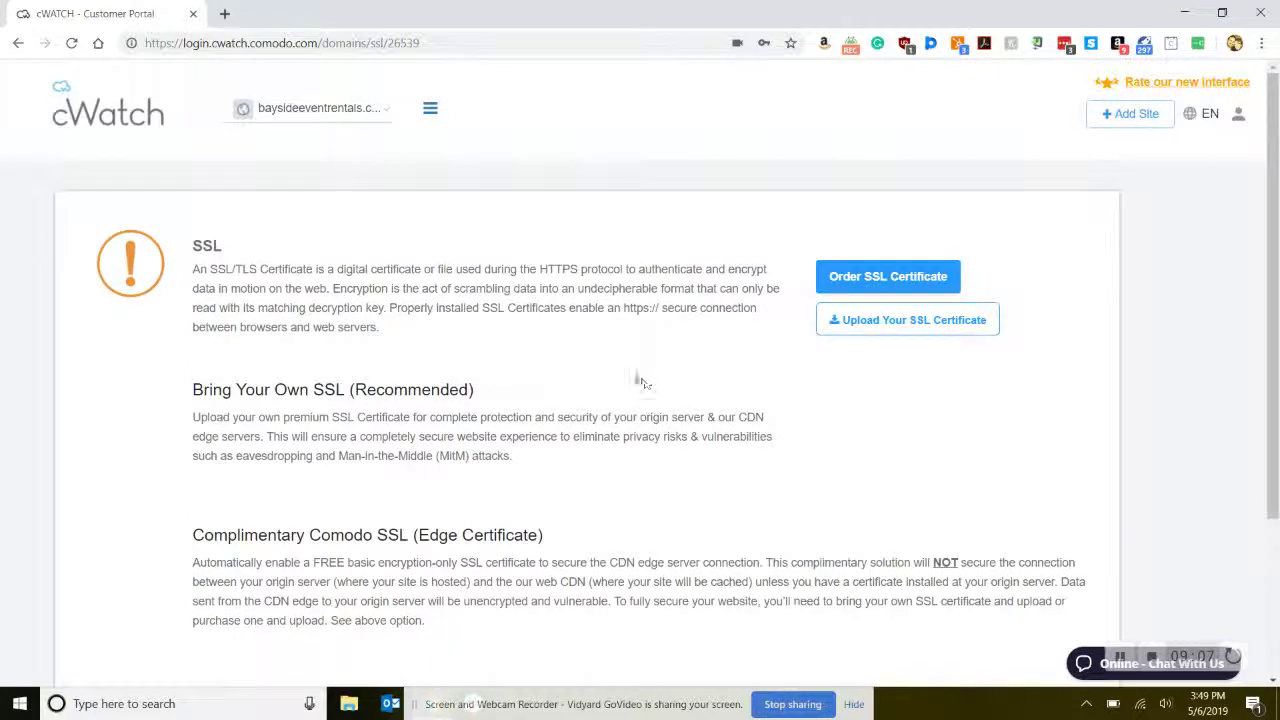
- Open the site's firewall settings and try to enable the WAF status
click(429, 110)
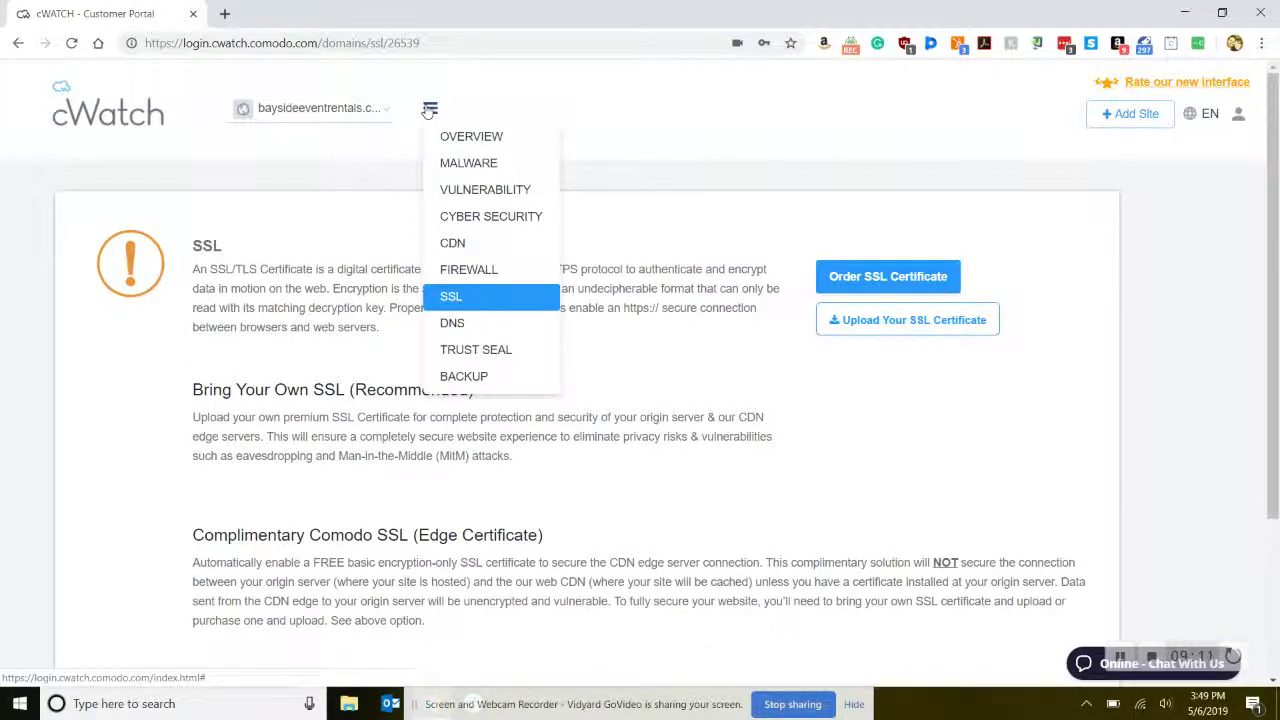
click(476, 270)
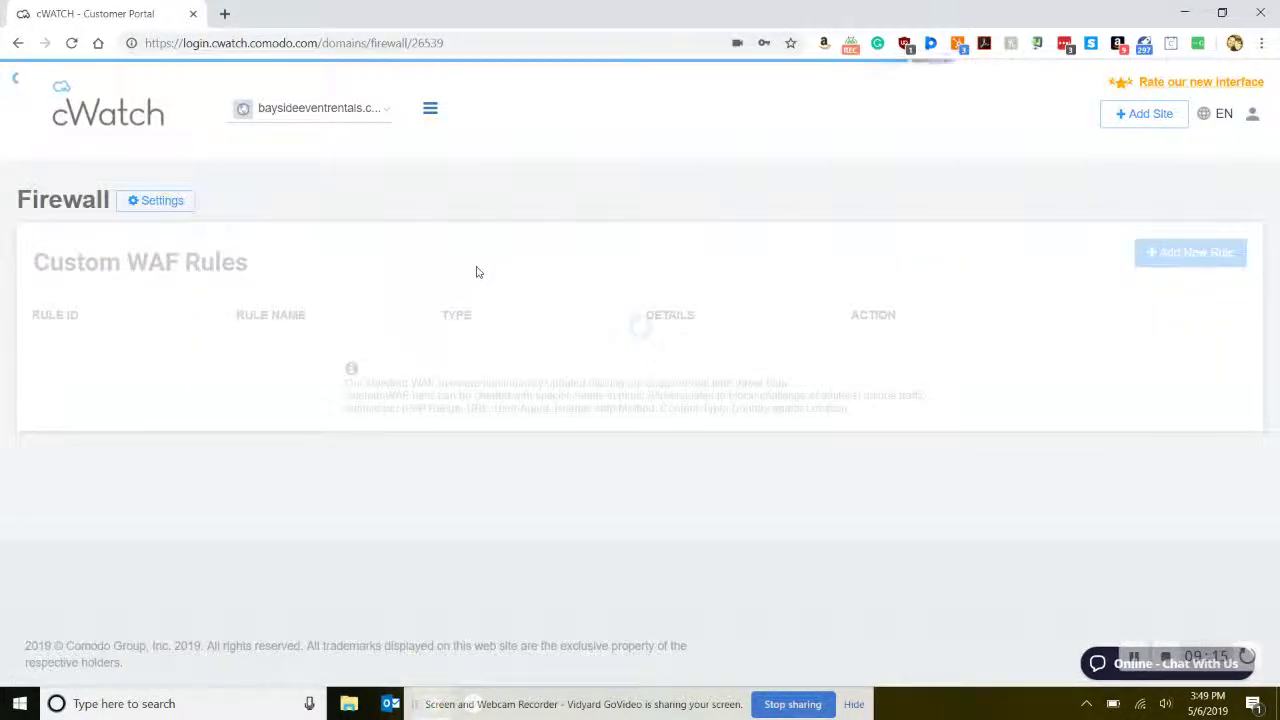
click(174, 203)
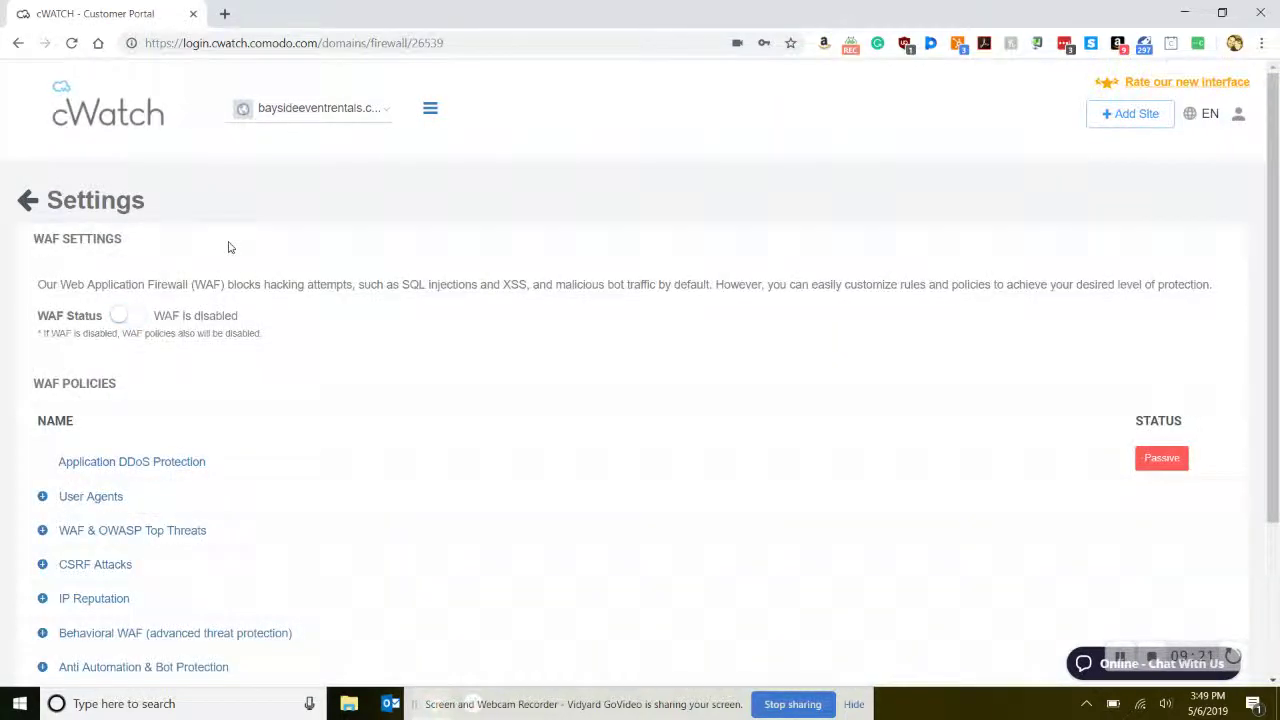
click(131, 318)
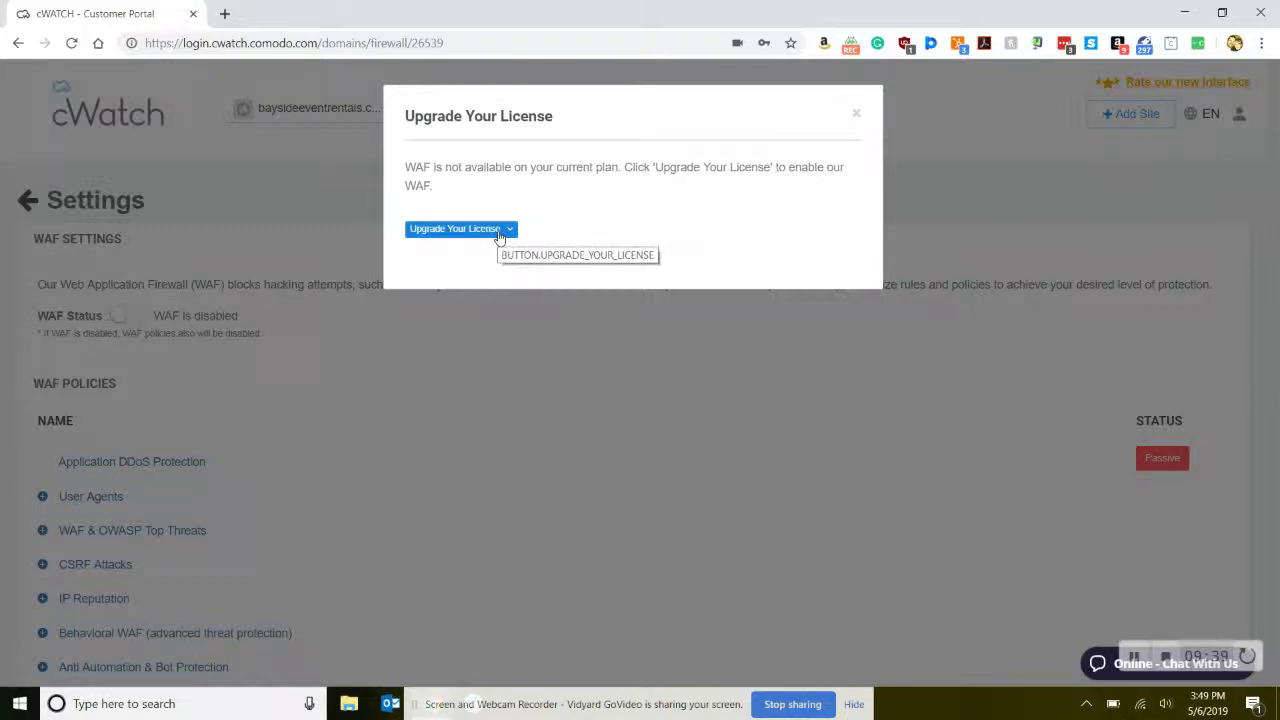
- Dismiss the license upgrade notice, expand the User Agents policies, and switch Invalid User Agent Prevention off and on again
click(854, 118)
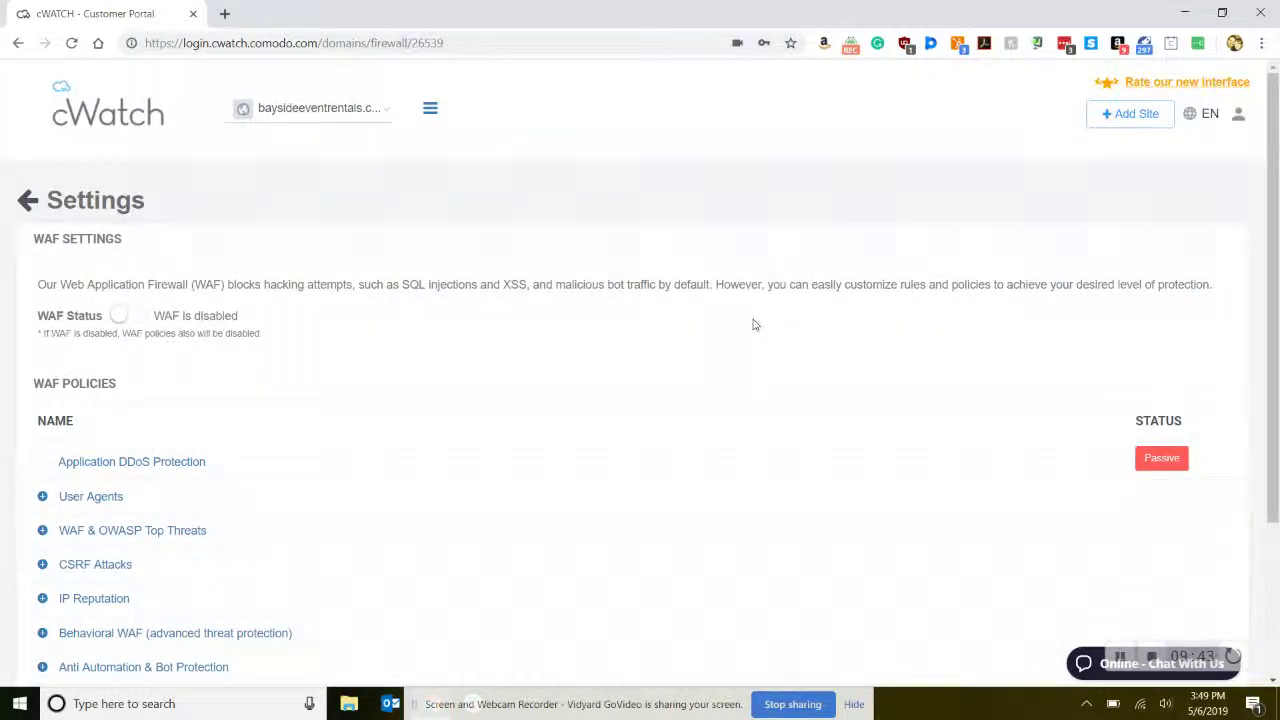
scroll(755, 325, down, 2)
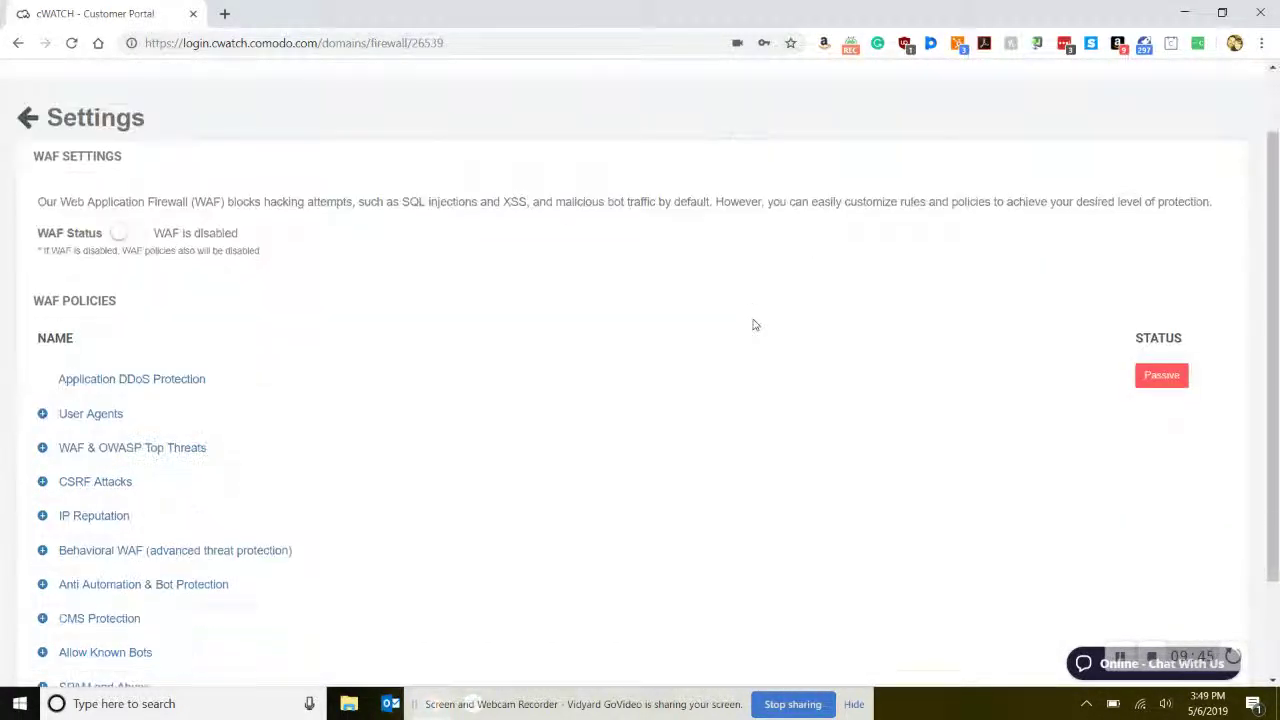
scroll(755, 325, down, 1)
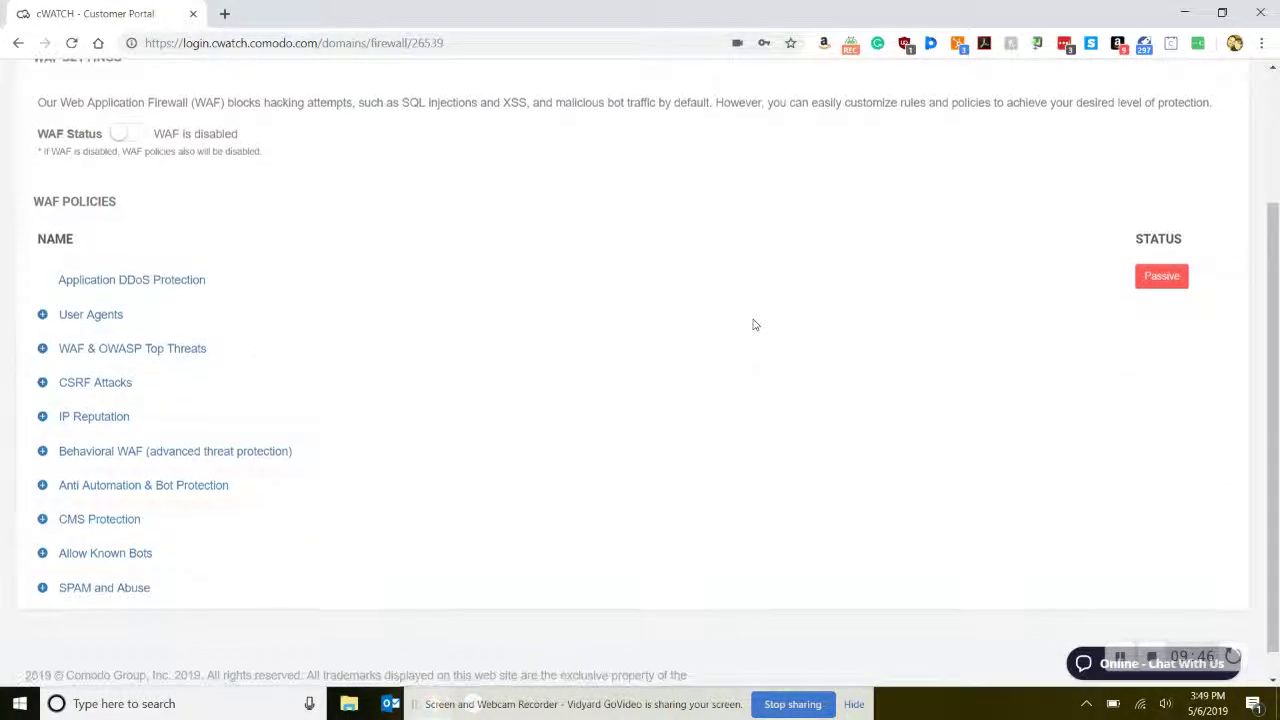
click(41, 314)
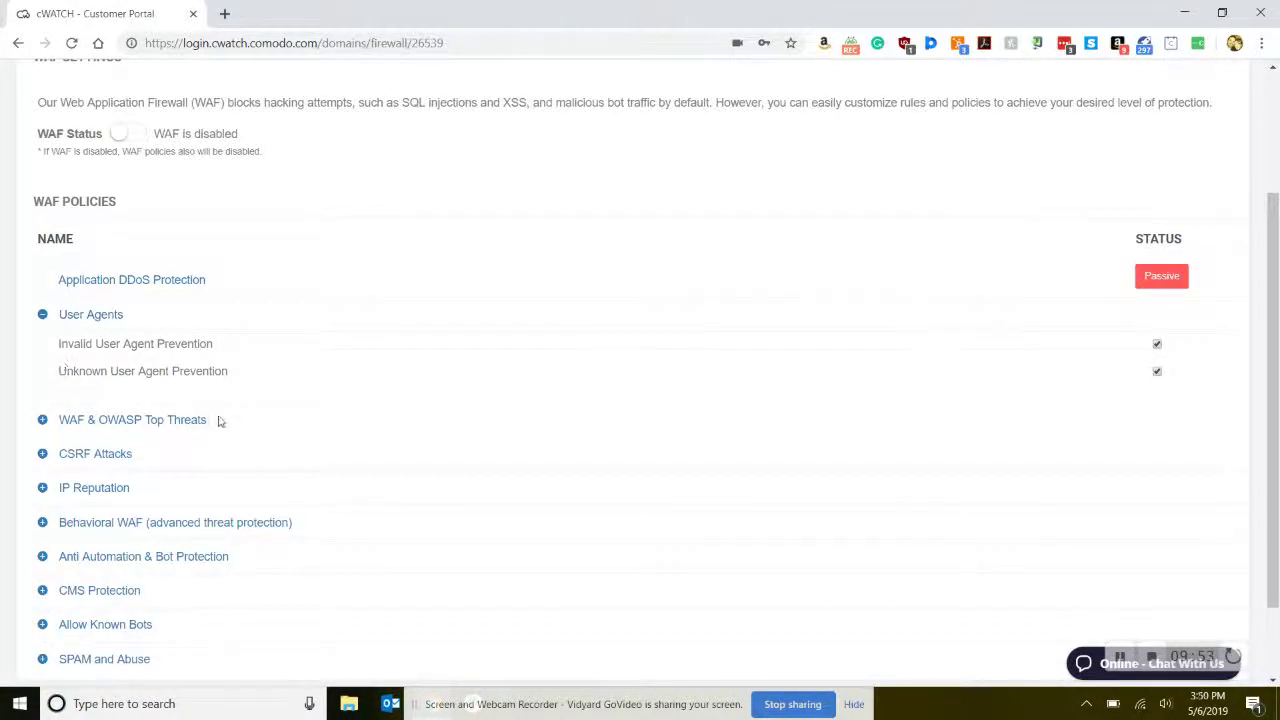
scroll(220, 421, down, 1)
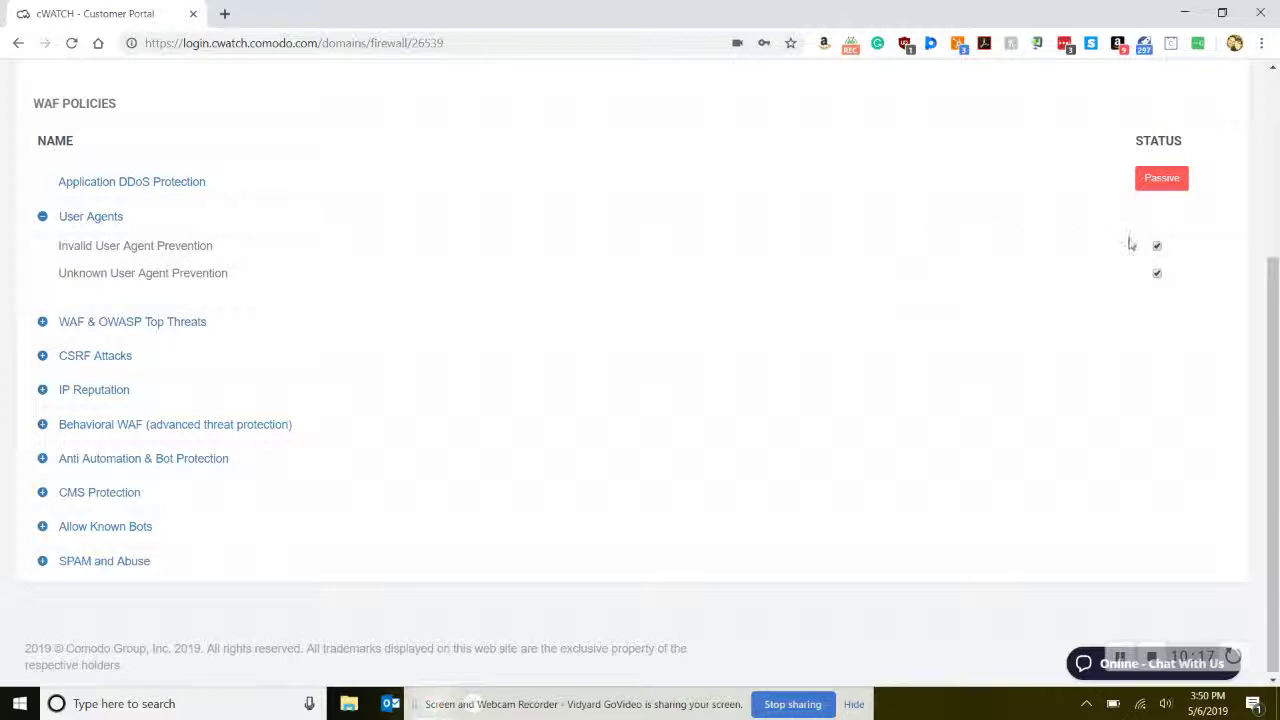
click(1157, 249)
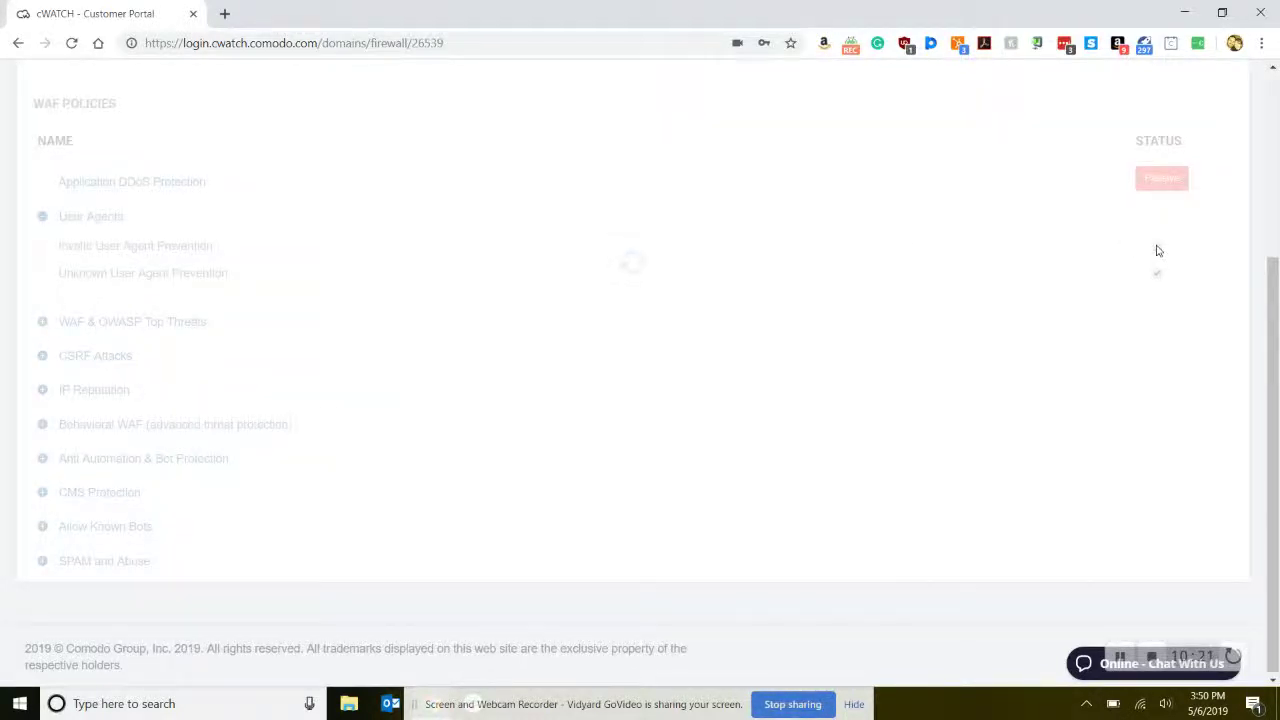
click(1157, 249)
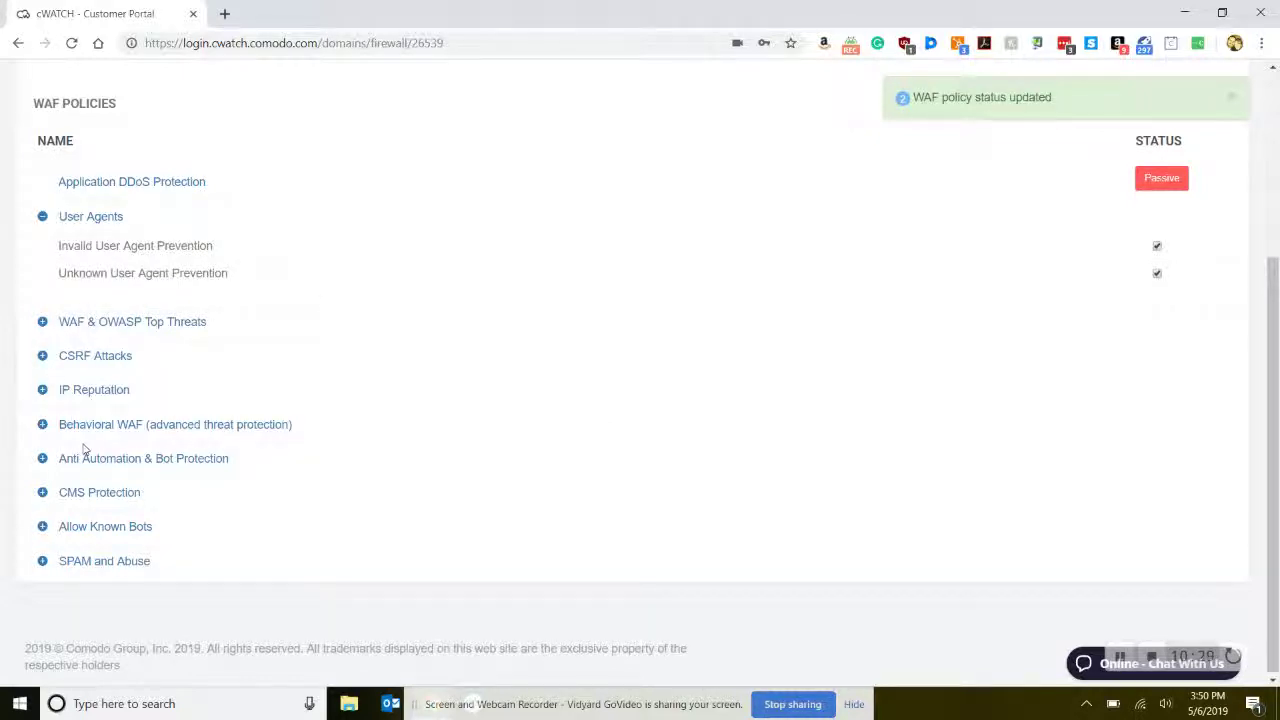
- Review the WAF & OWASP Top Threats policies, and switch the CSRF policy under CSRF Attacks off and on again
click(44, 322)
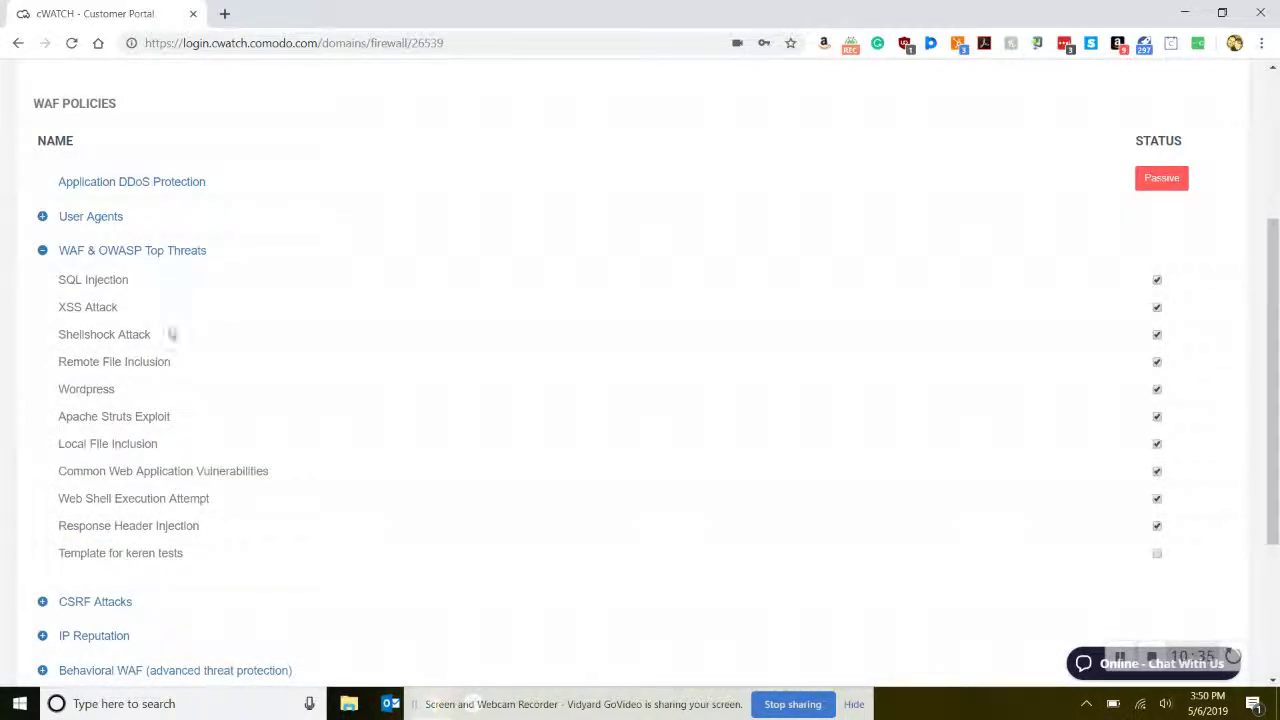
scroll(220, 598, down, 2)
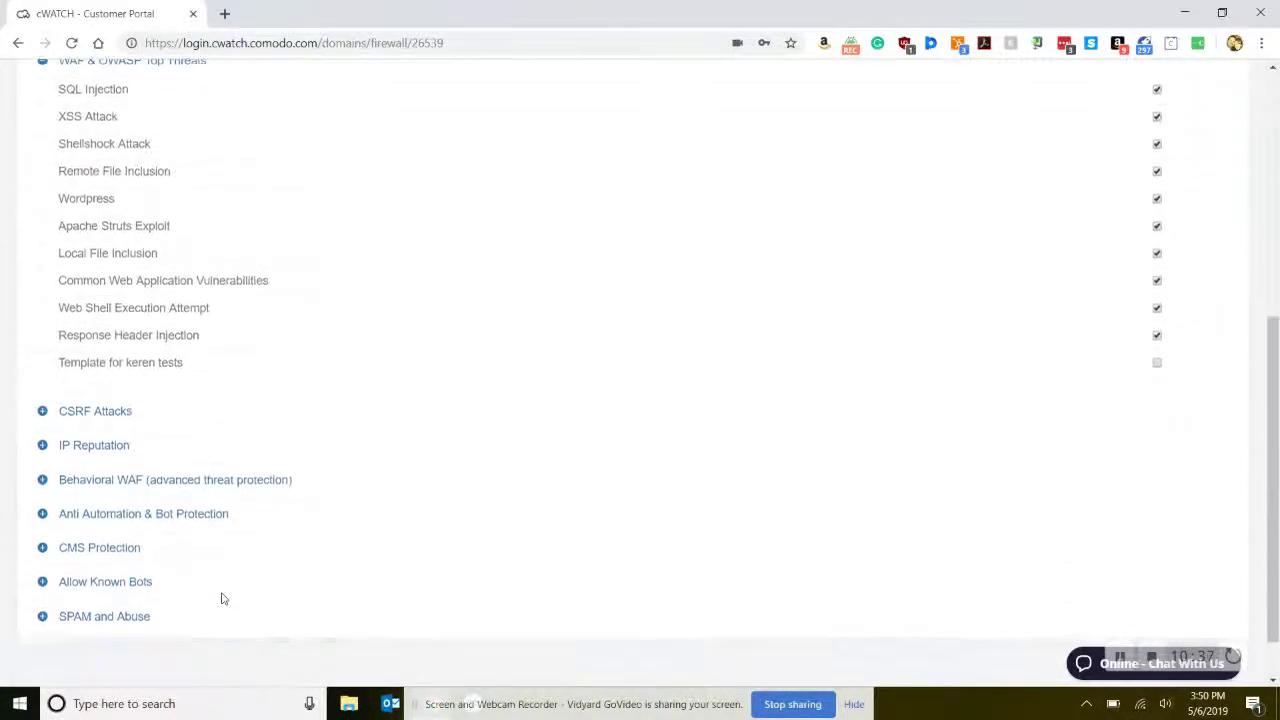
click(107, 418)
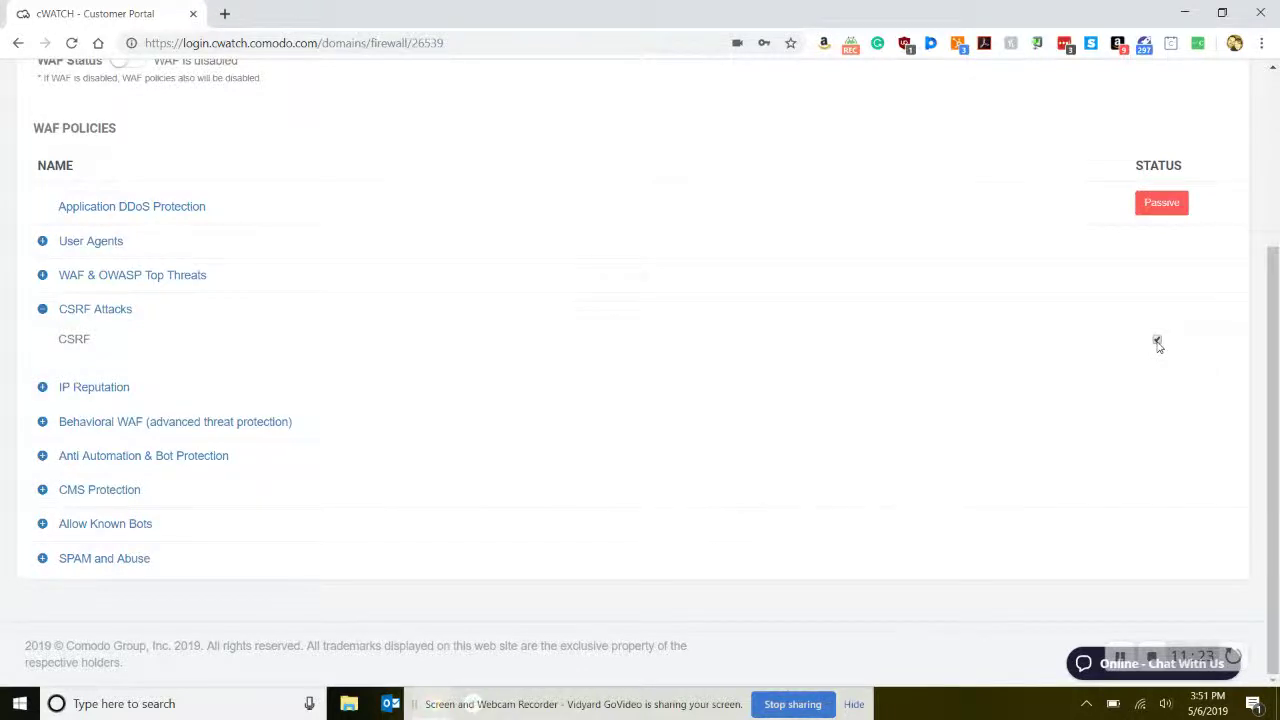
click(1157, 342)
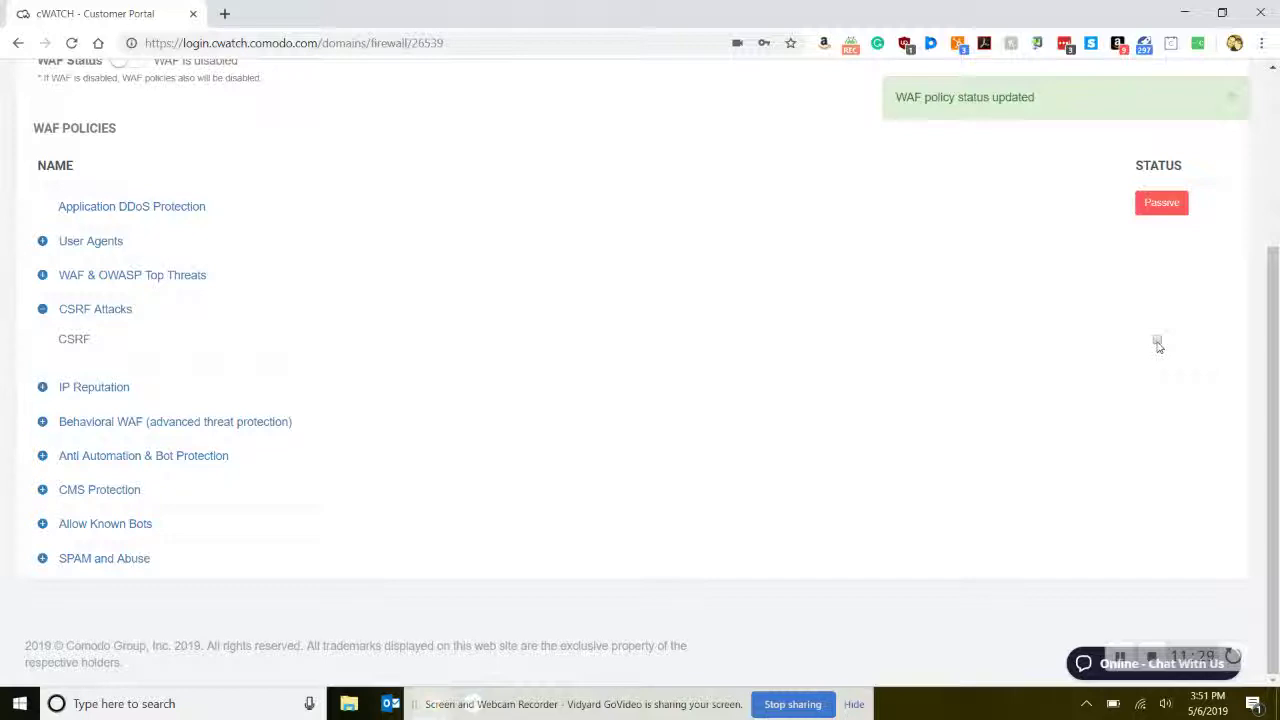
click(1157, 342)
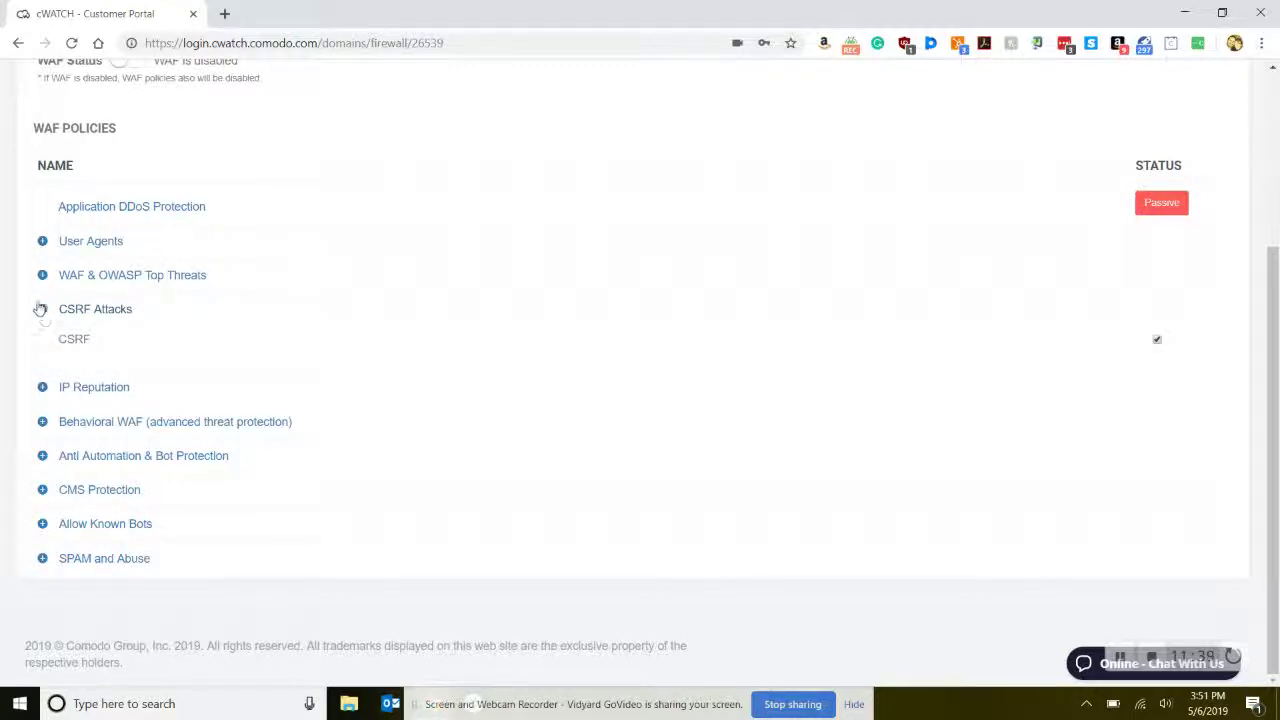
click(42, 310)
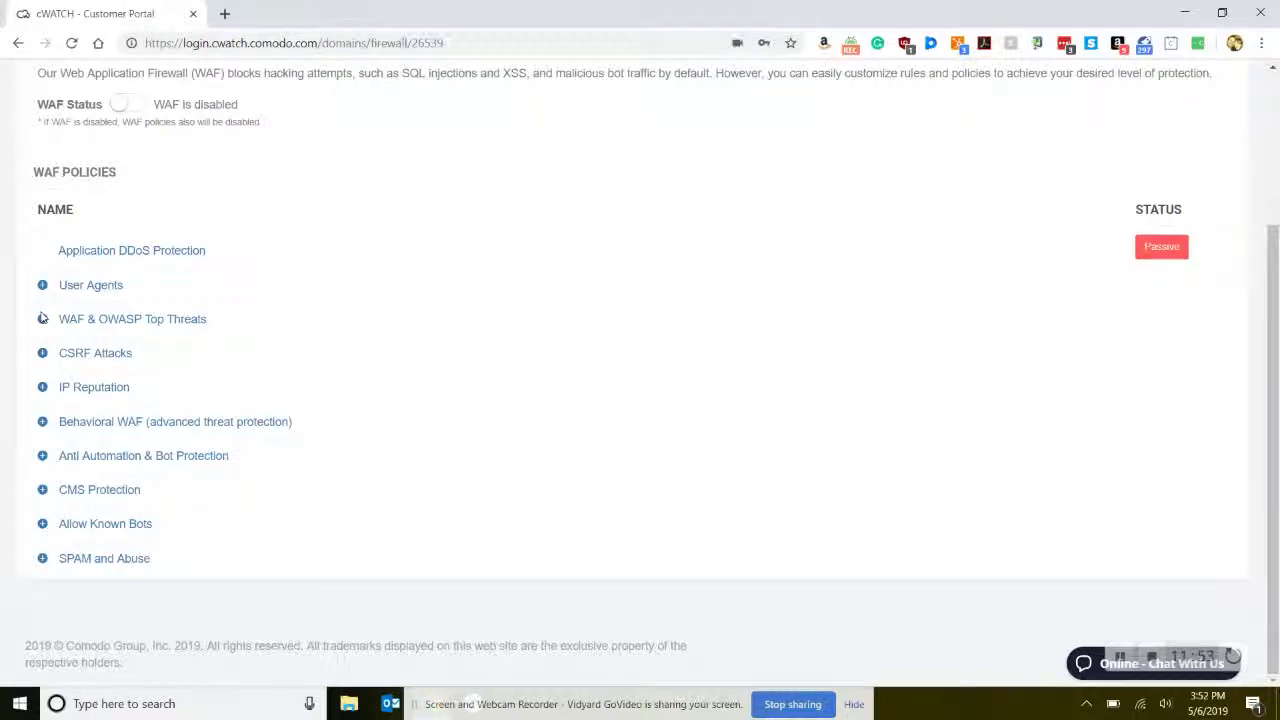
- Switch to the site bougainvillealane.com and open its firewall page with the custom WAF rules
scroll(42, 318, up, 3)
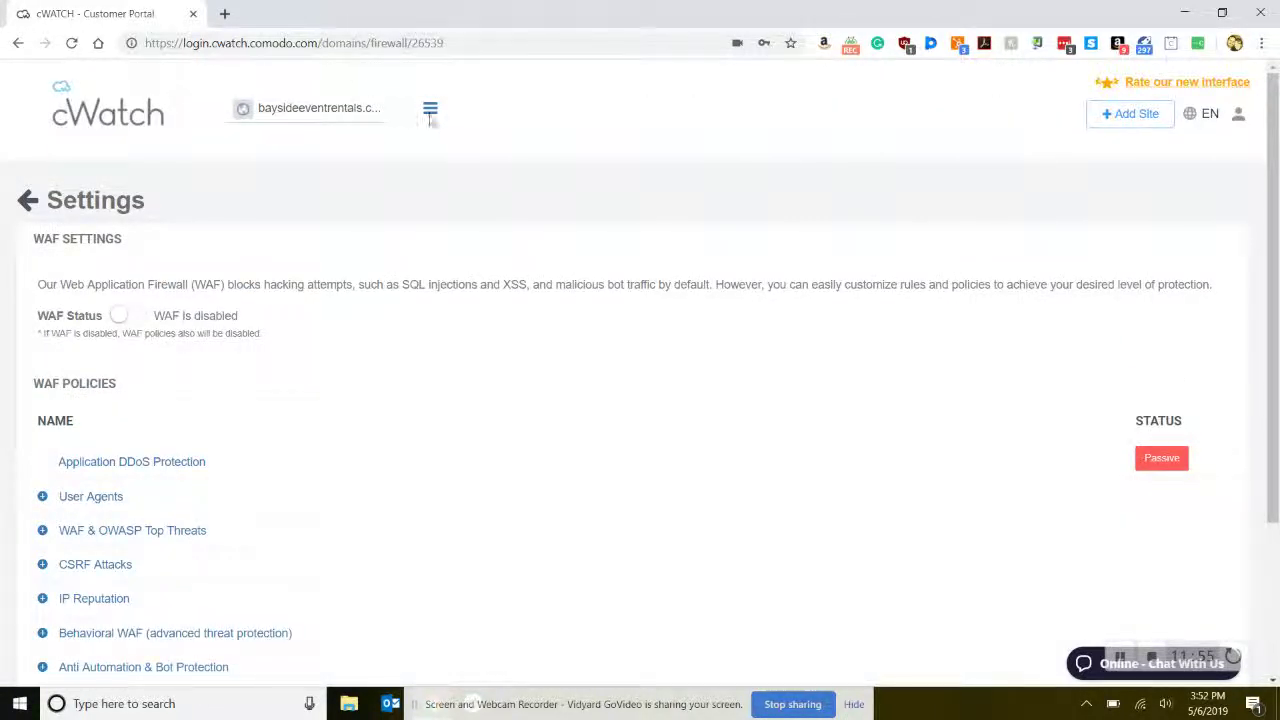
click(388, 110)
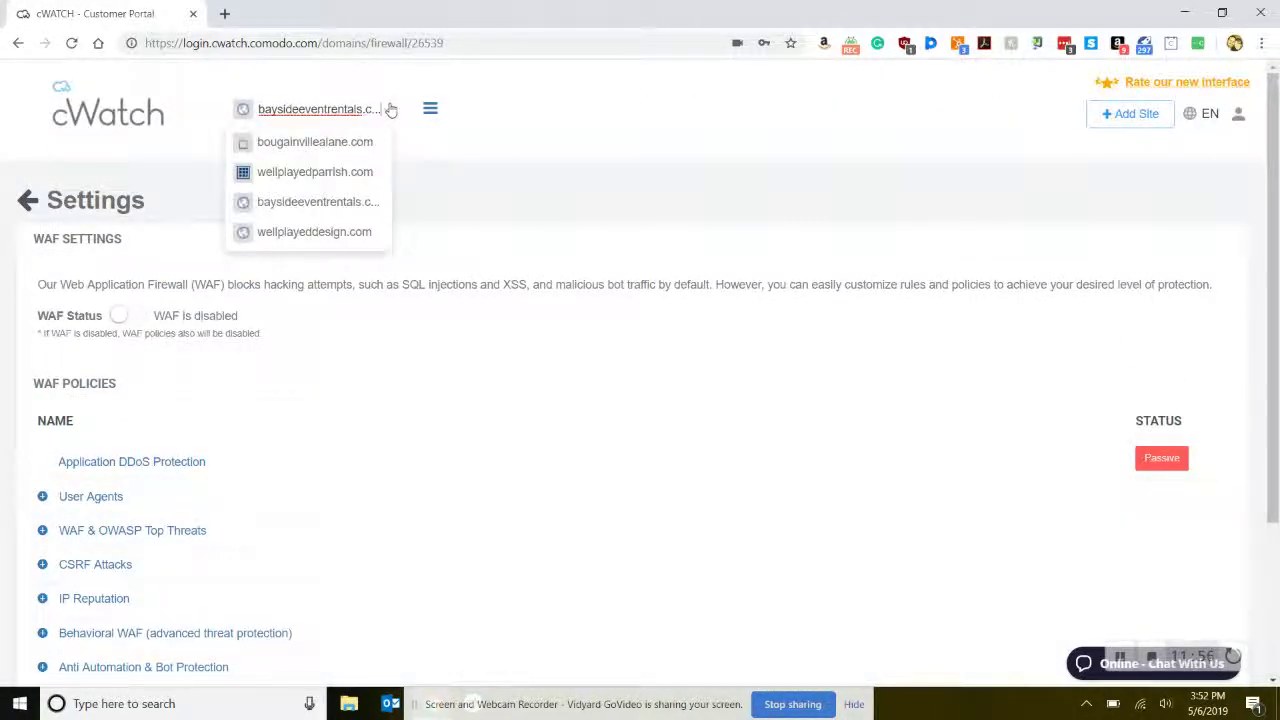
click(348, 141)
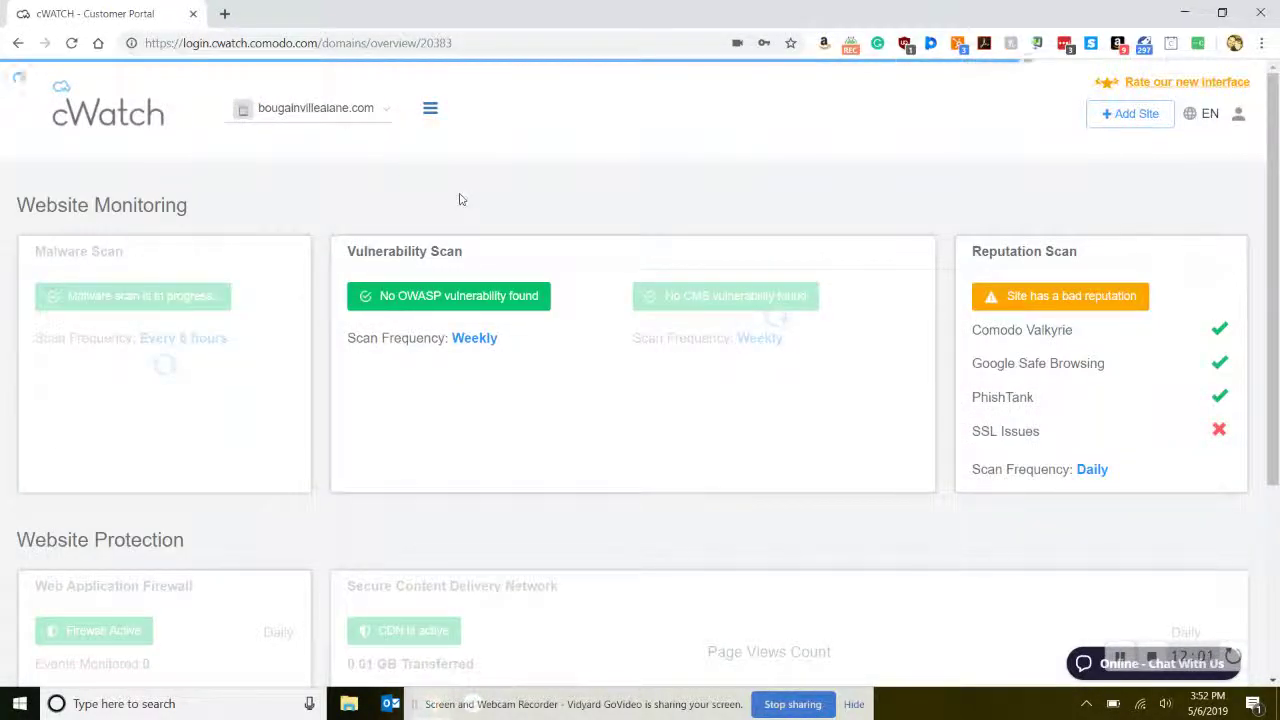
click(430, 108)
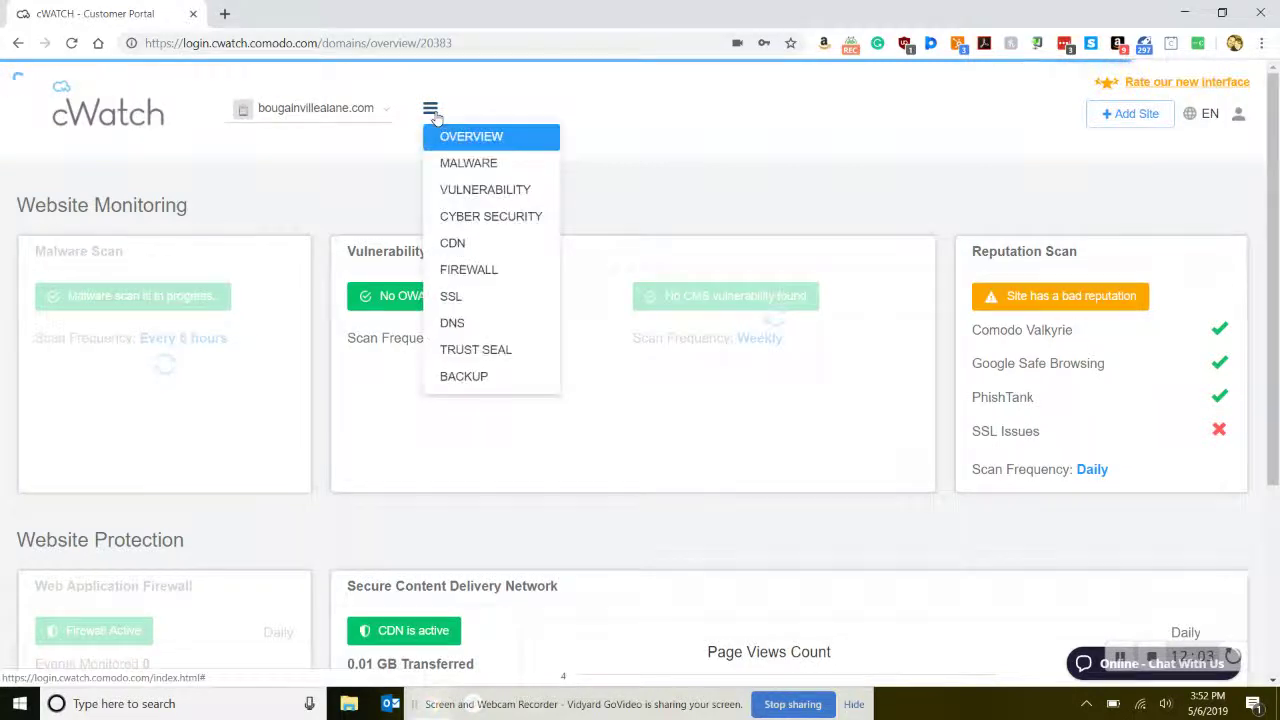
click(487, 273)
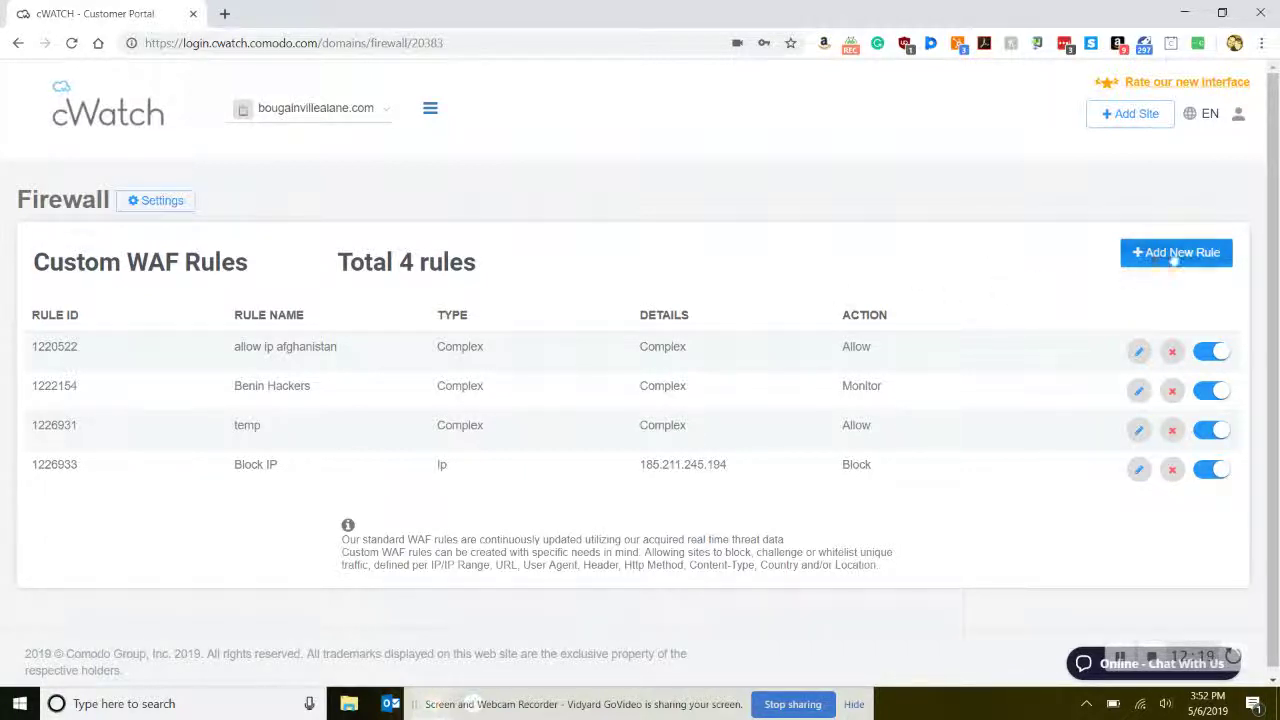
- Start a new custom WAF rule with the condition IP equal to 192.168.0.123
click(1175, 255)
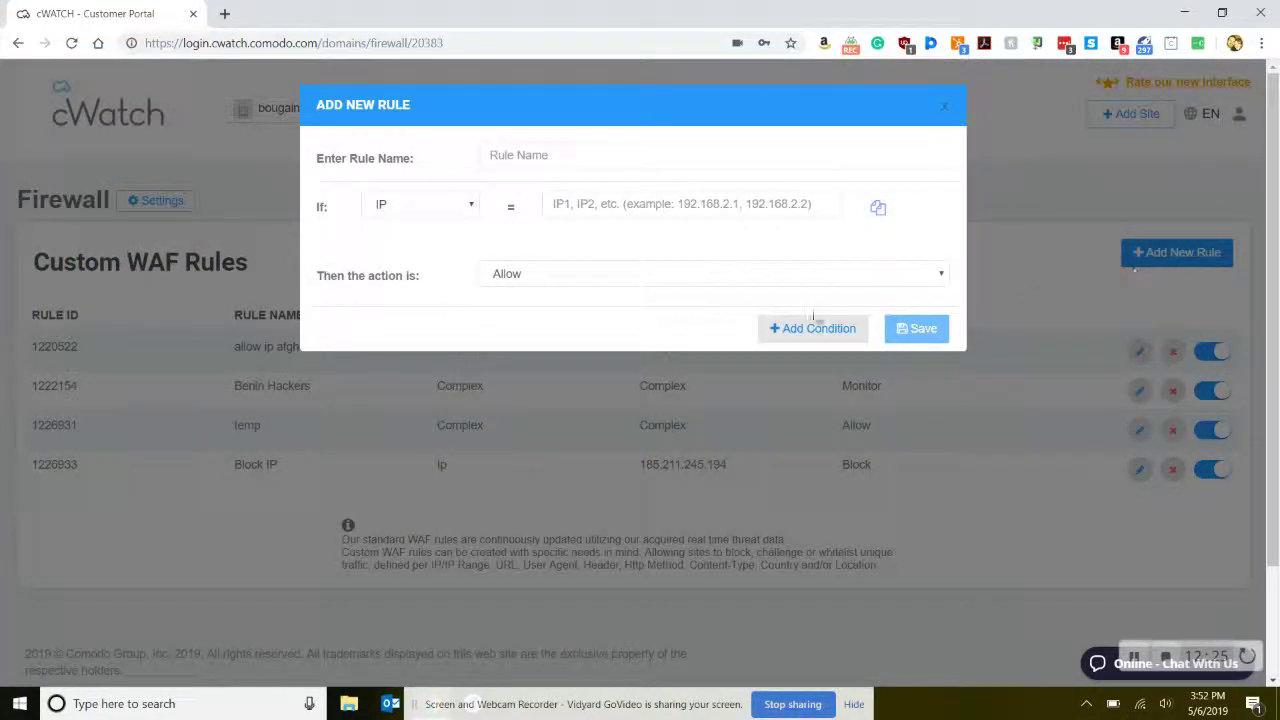
click(469, 208)
click(470, 208)
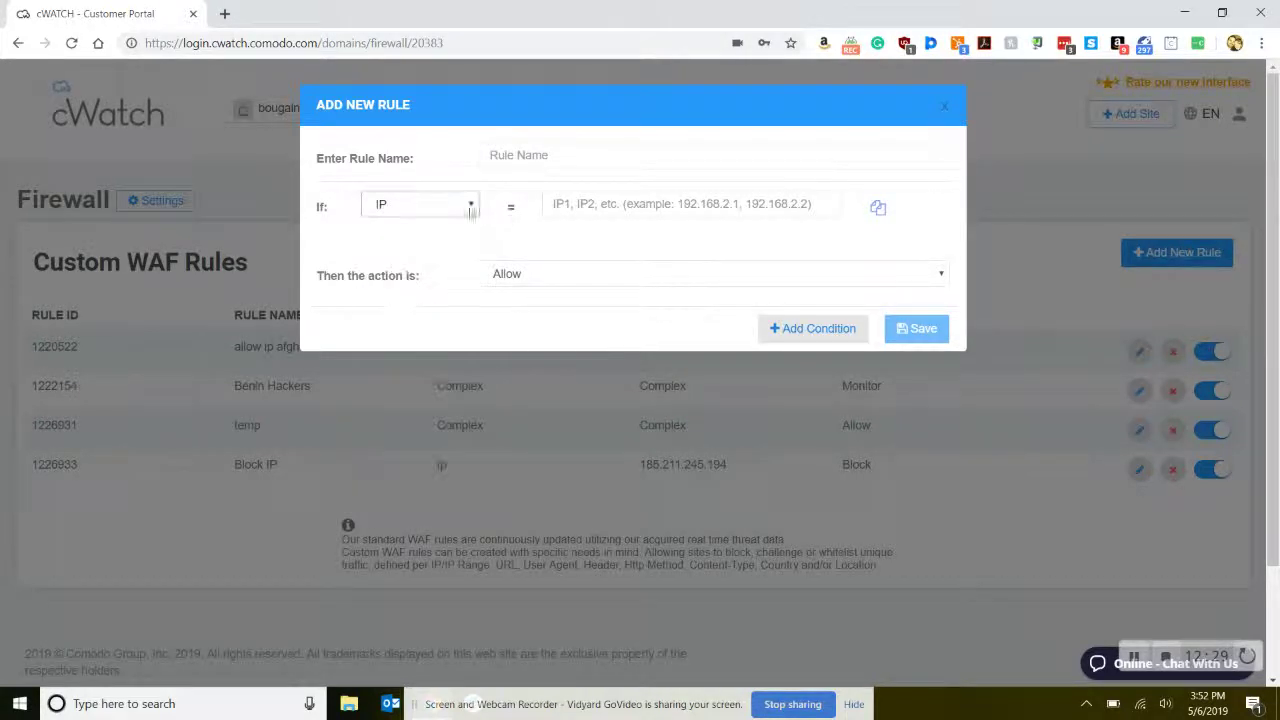
click(557, 205)
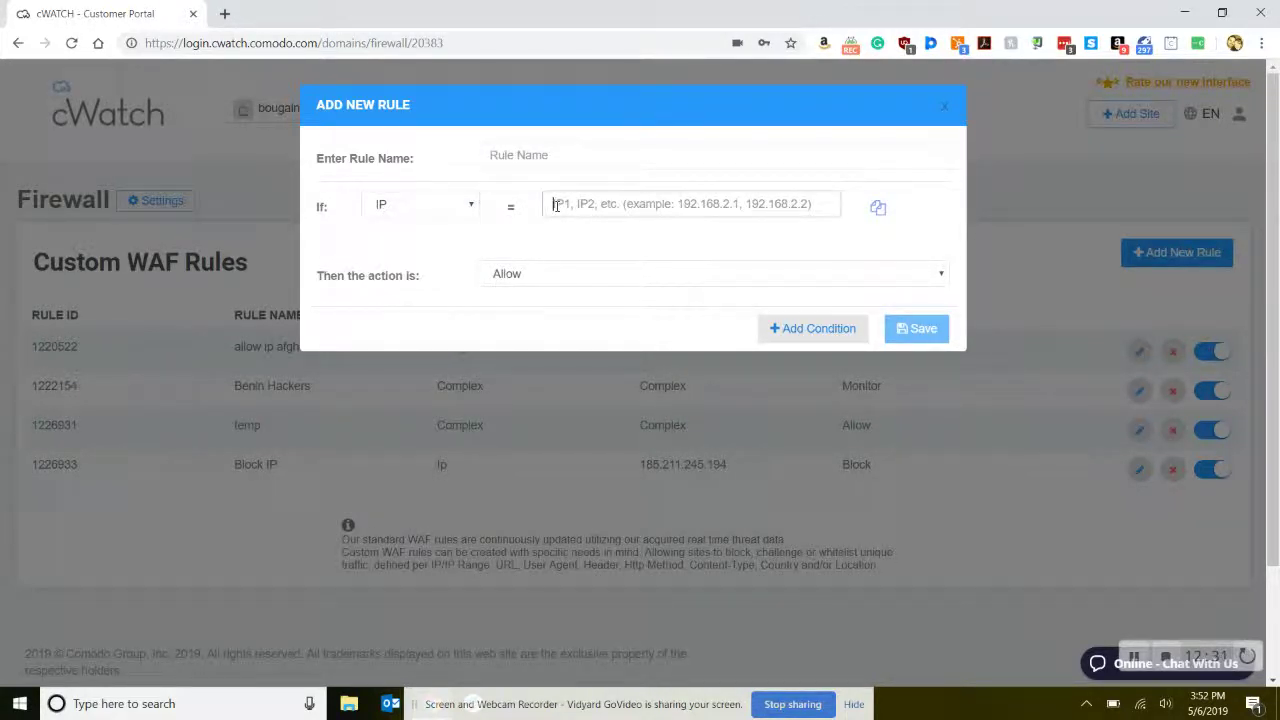
text(192)
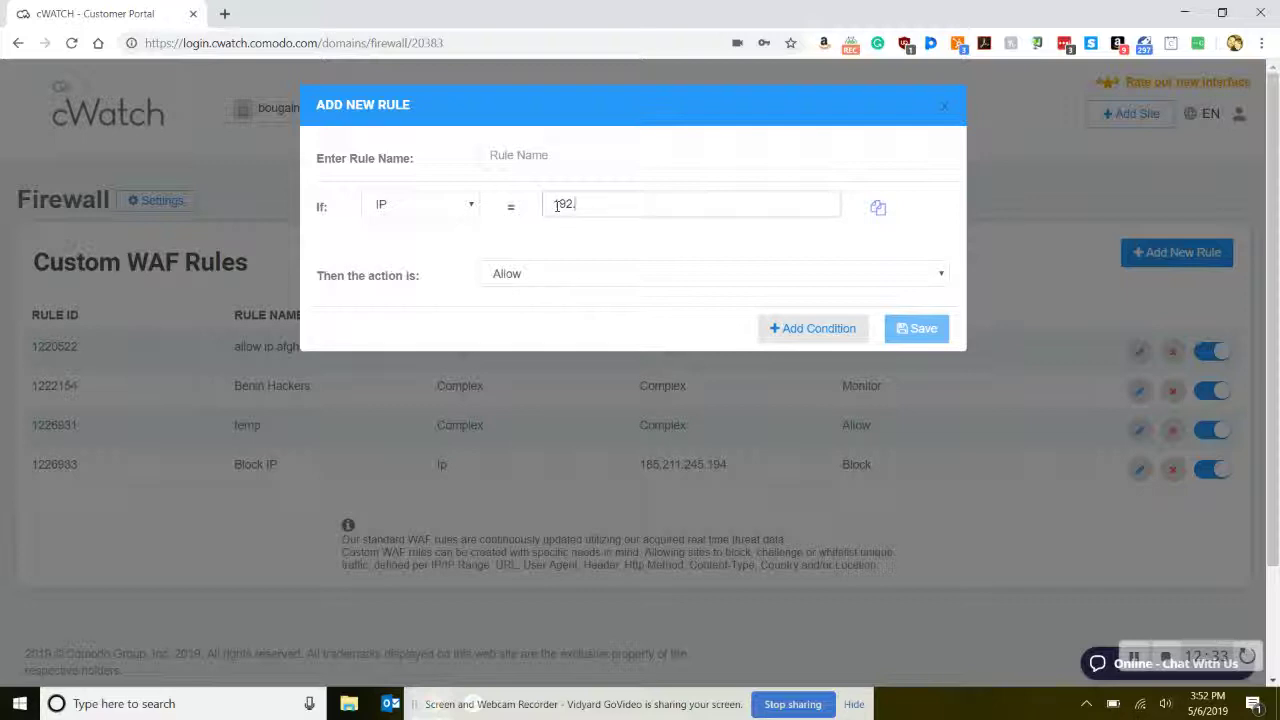
text(.168.0.123)
- Name the new rule as allowing a specific person, given by first name, to upload large files
click(545, 156)
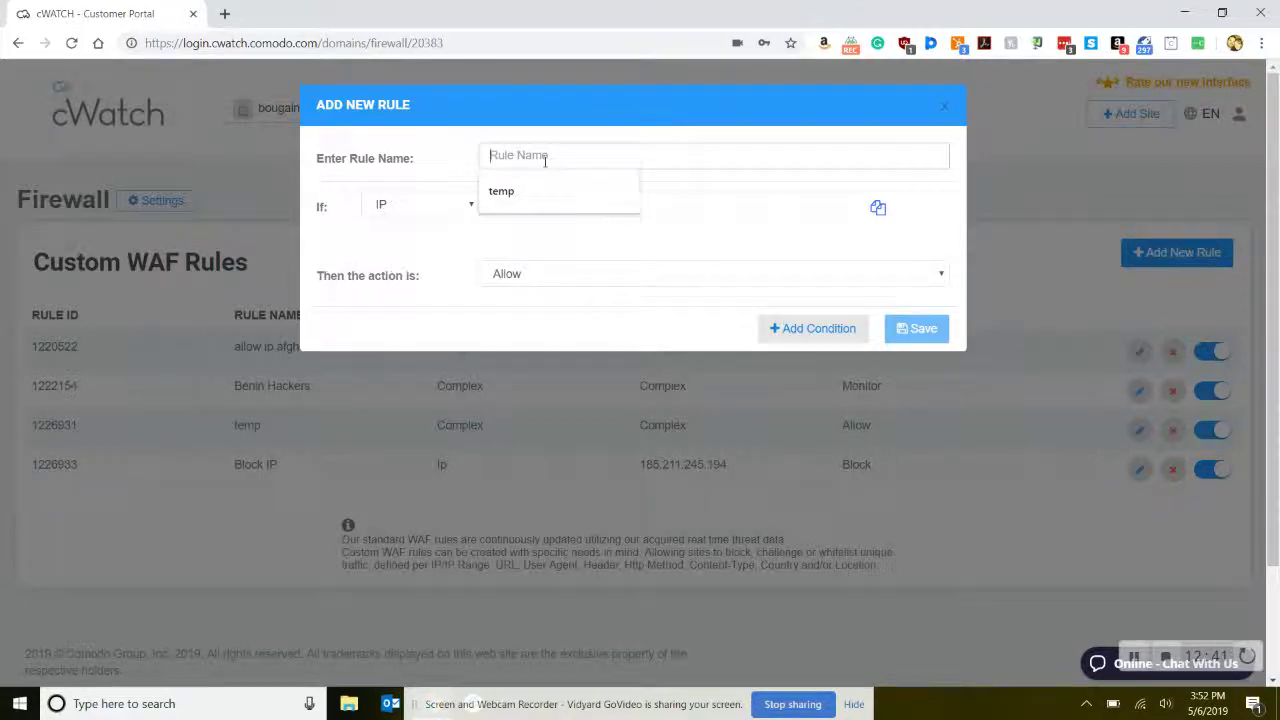
text(Allow)
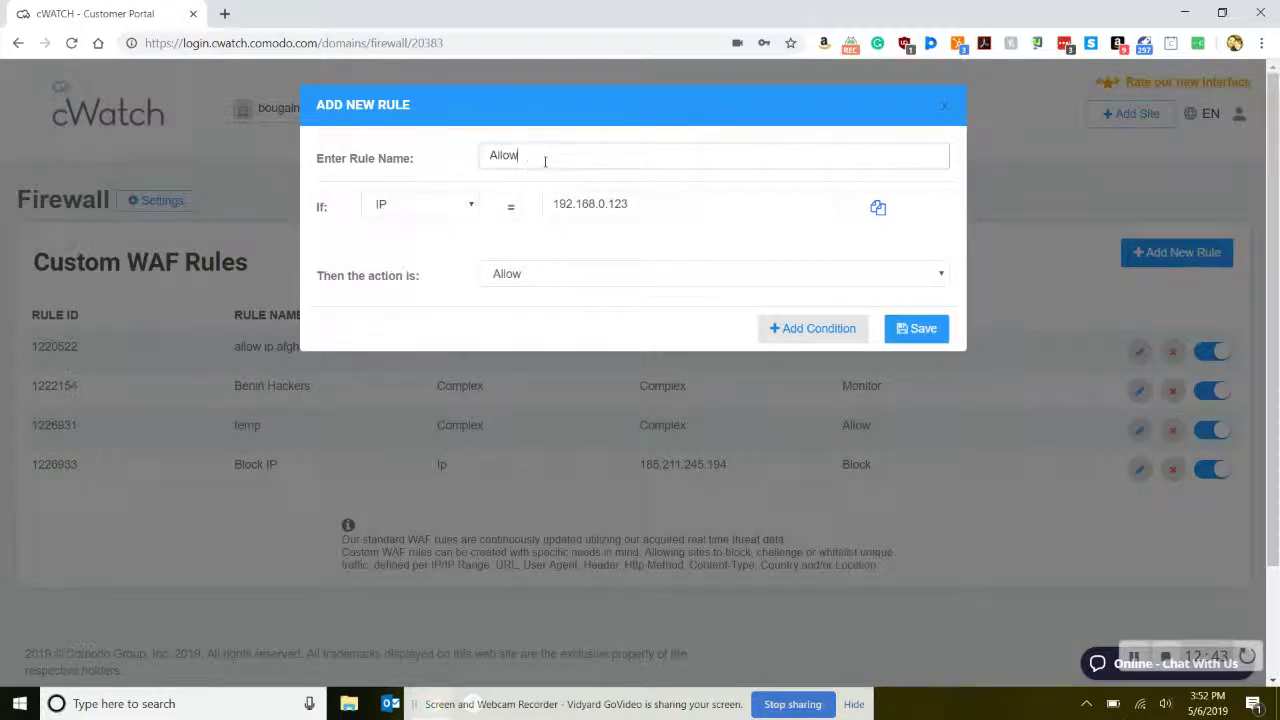
text( Joes)
text( to upload )
text(large files)
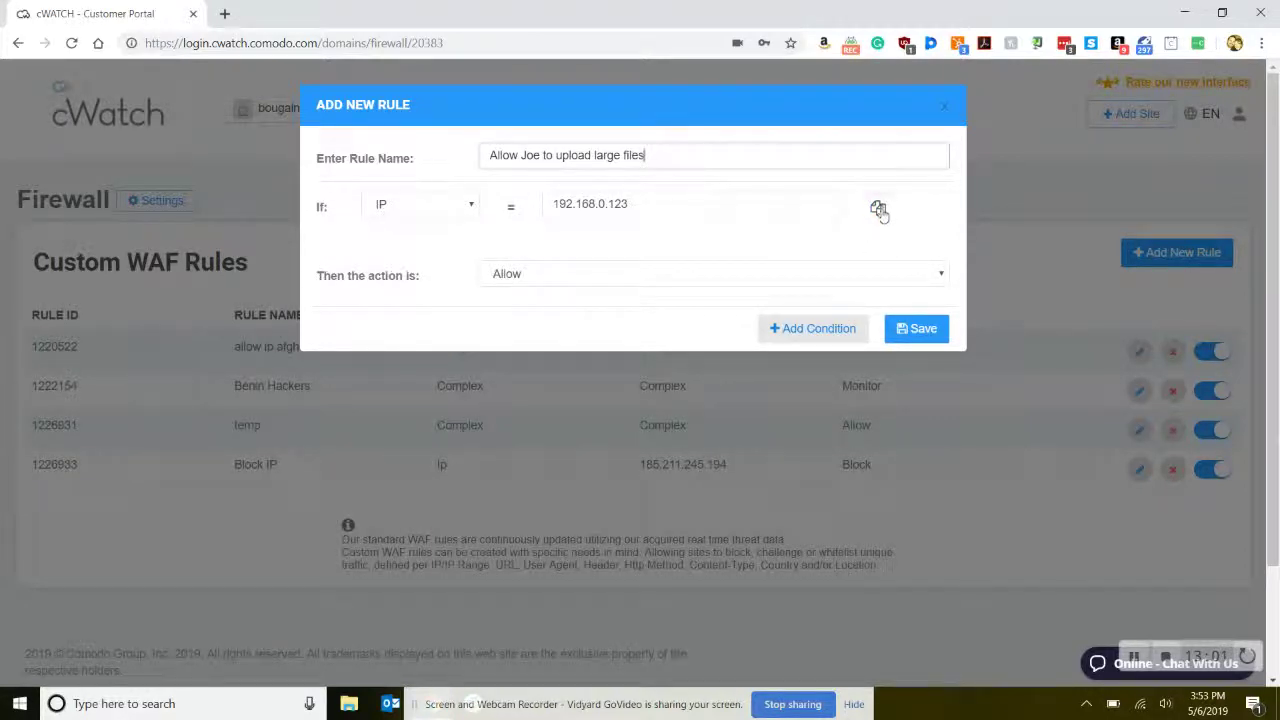
- Duplicate the rule's IP condition and try to set the copy to Content Type with the value "pdf" and then ".pdf"
click(877, 207)
click(449, 283)
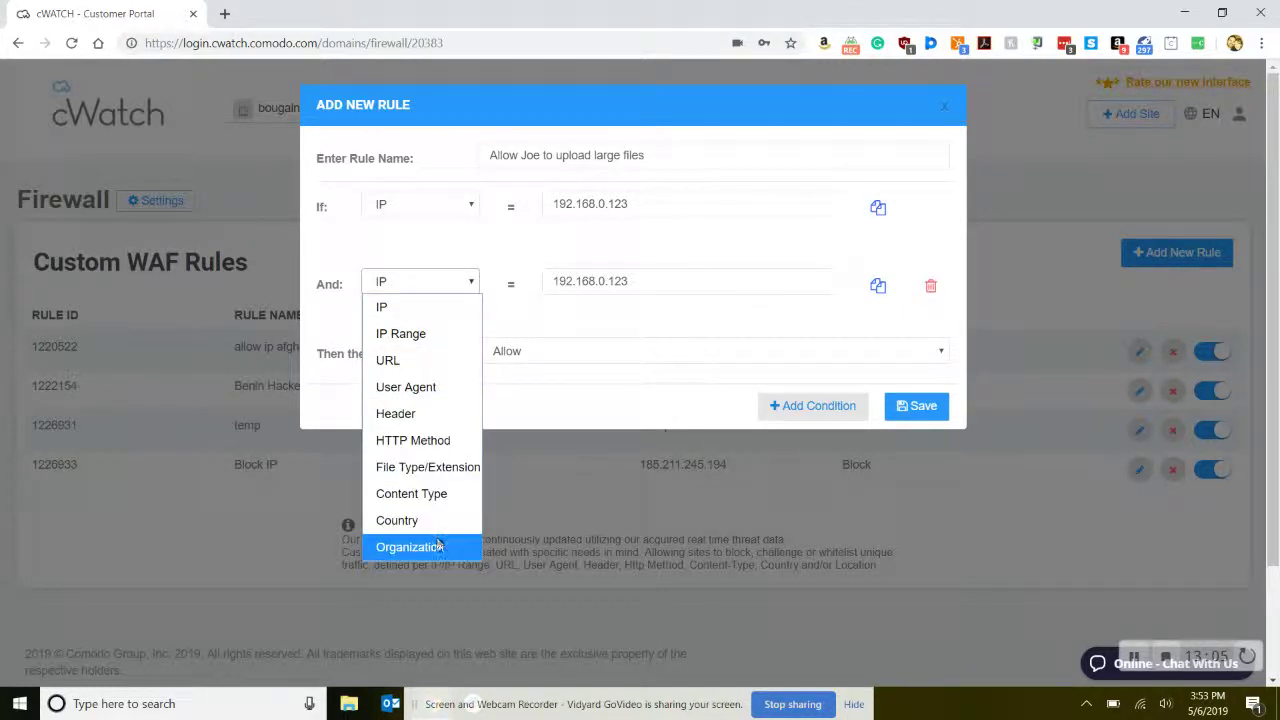
click(440, 494)
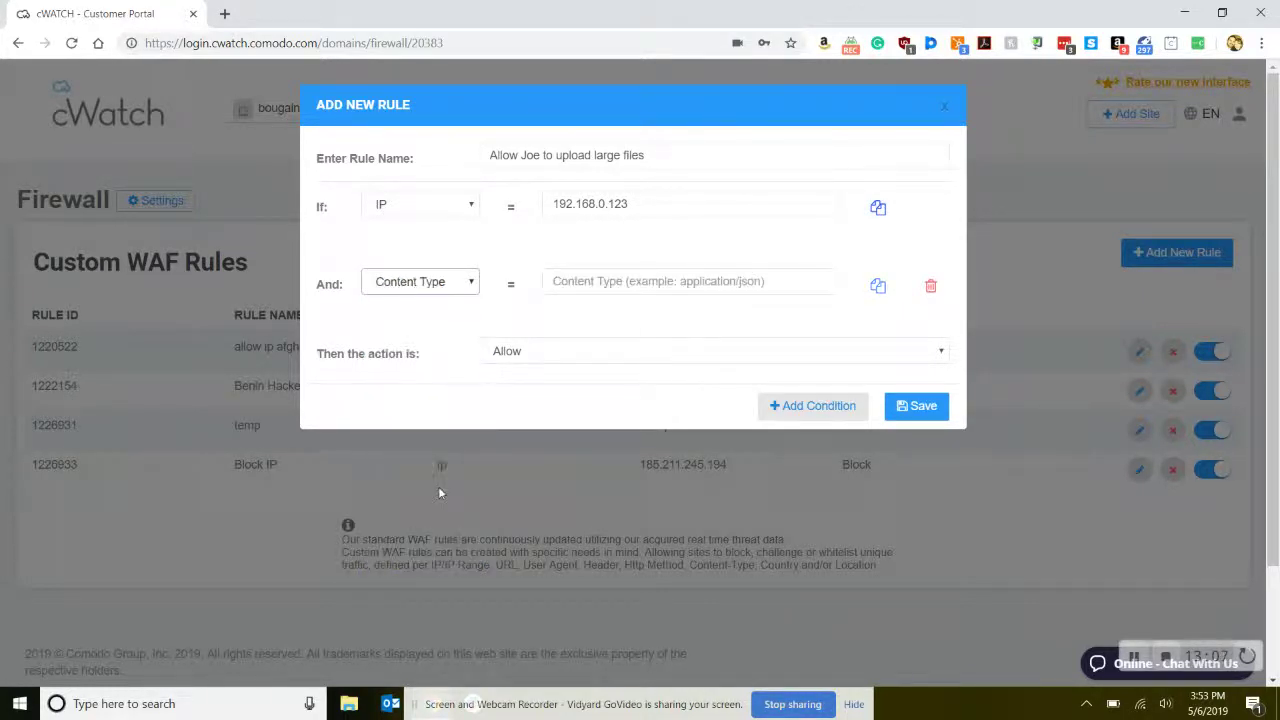
click(706, 283)
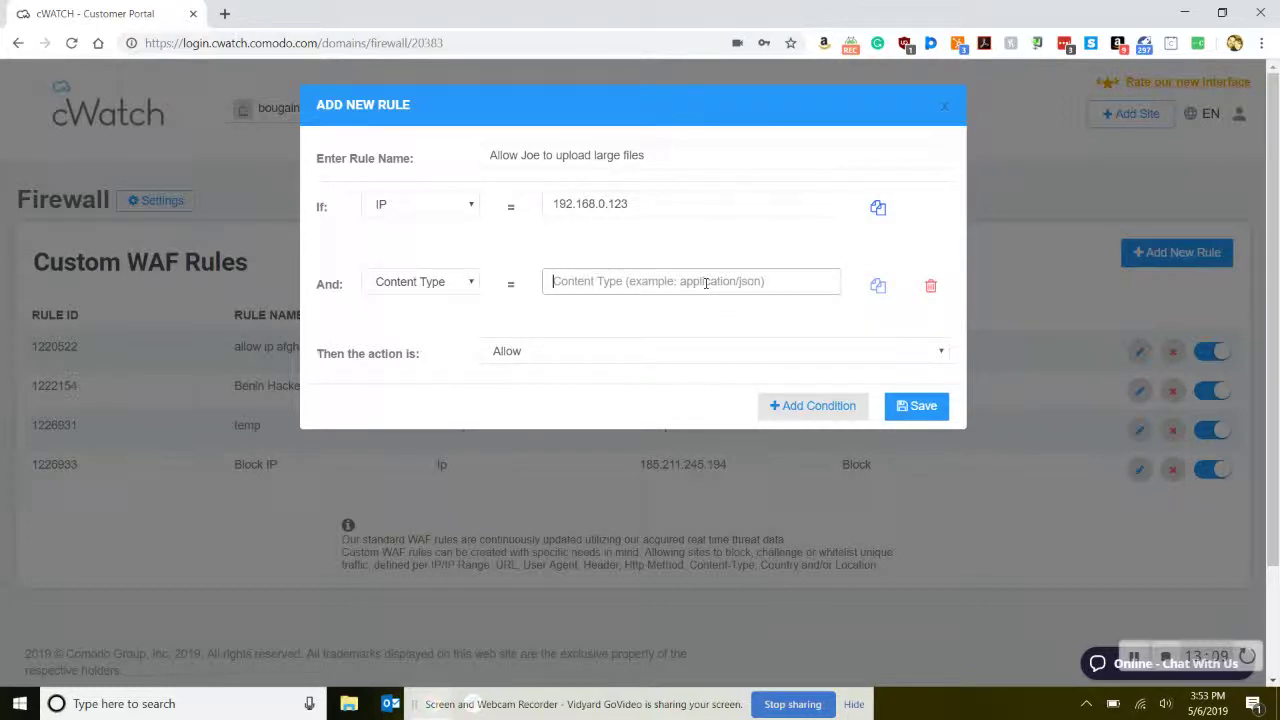
text(pdf)
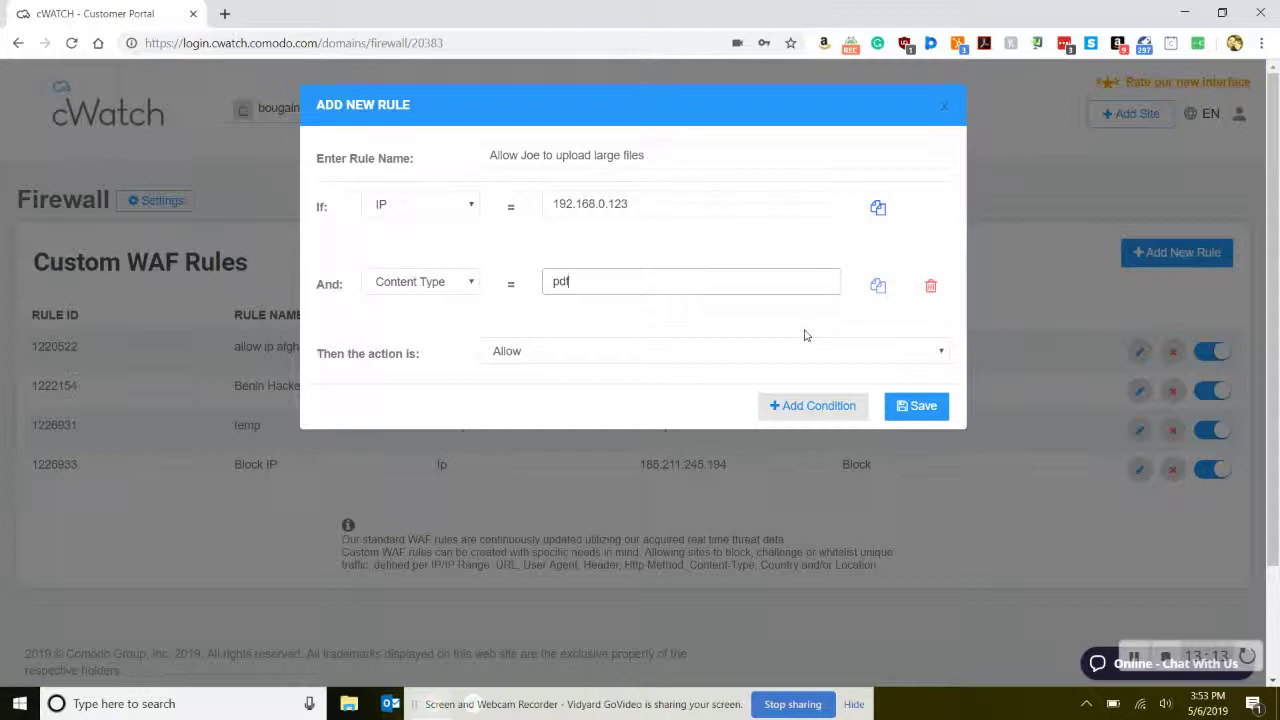
click(877, 287)
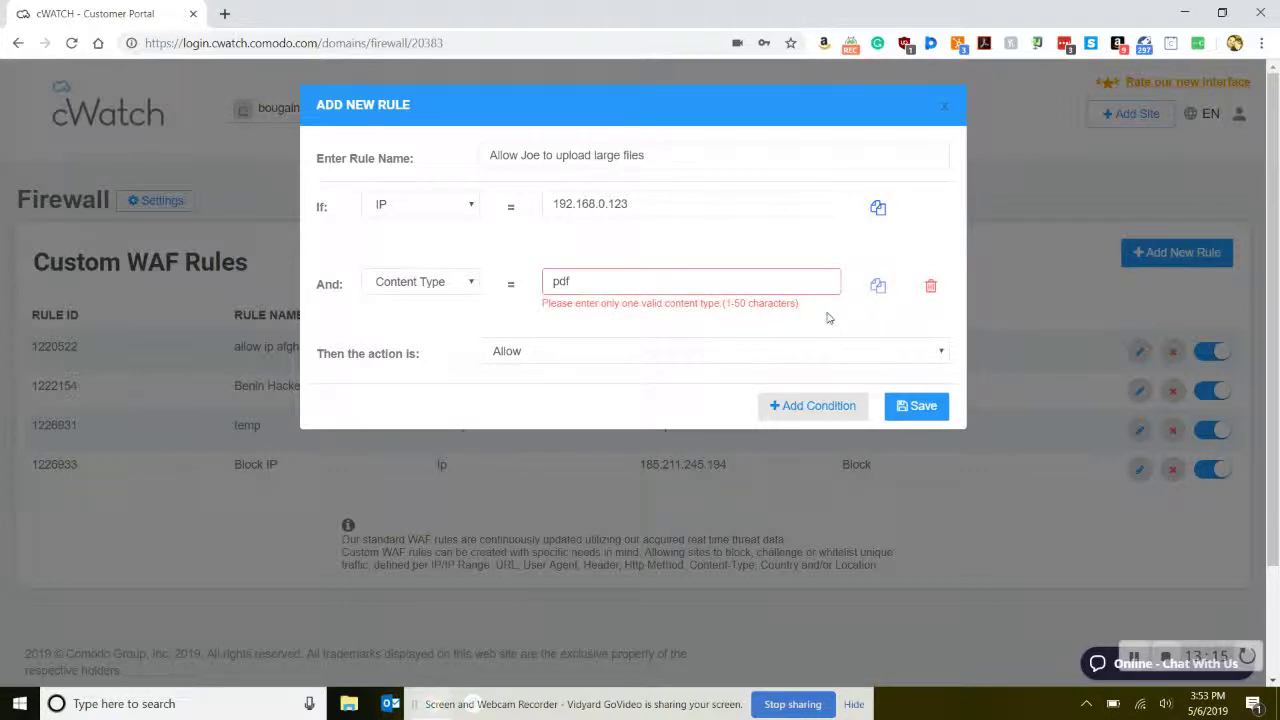
click(548, 283)
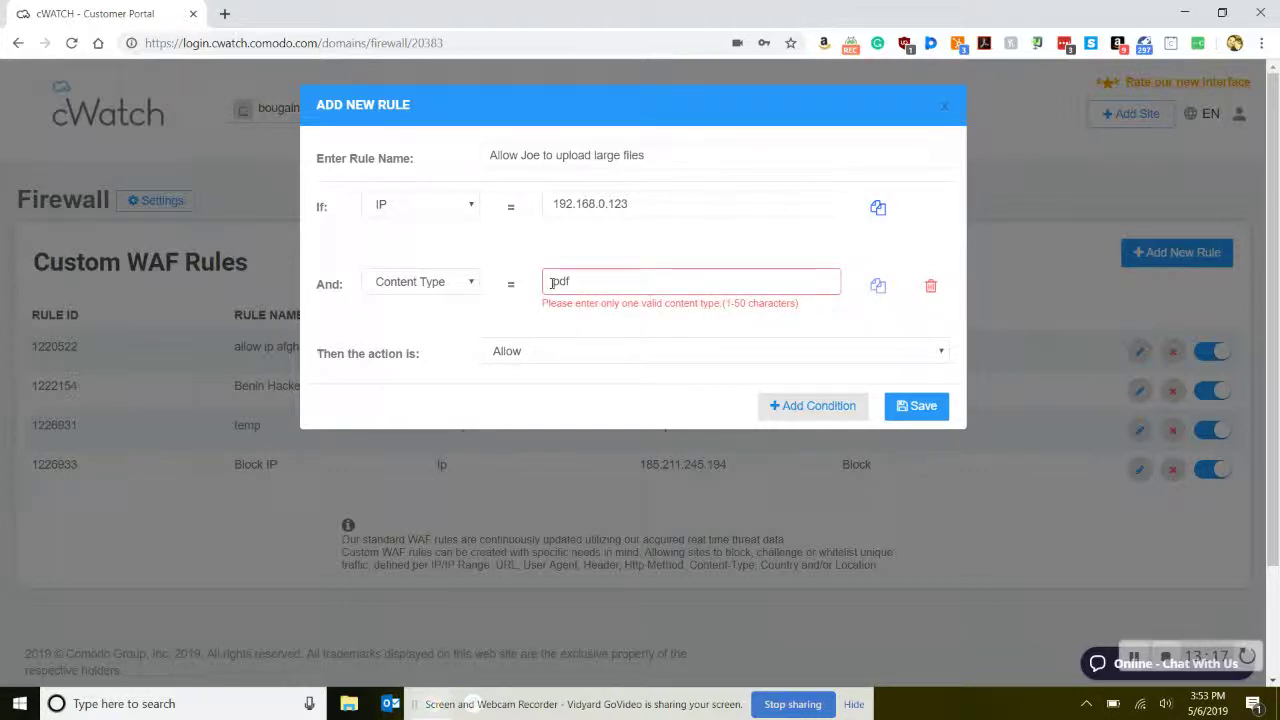
text(.)
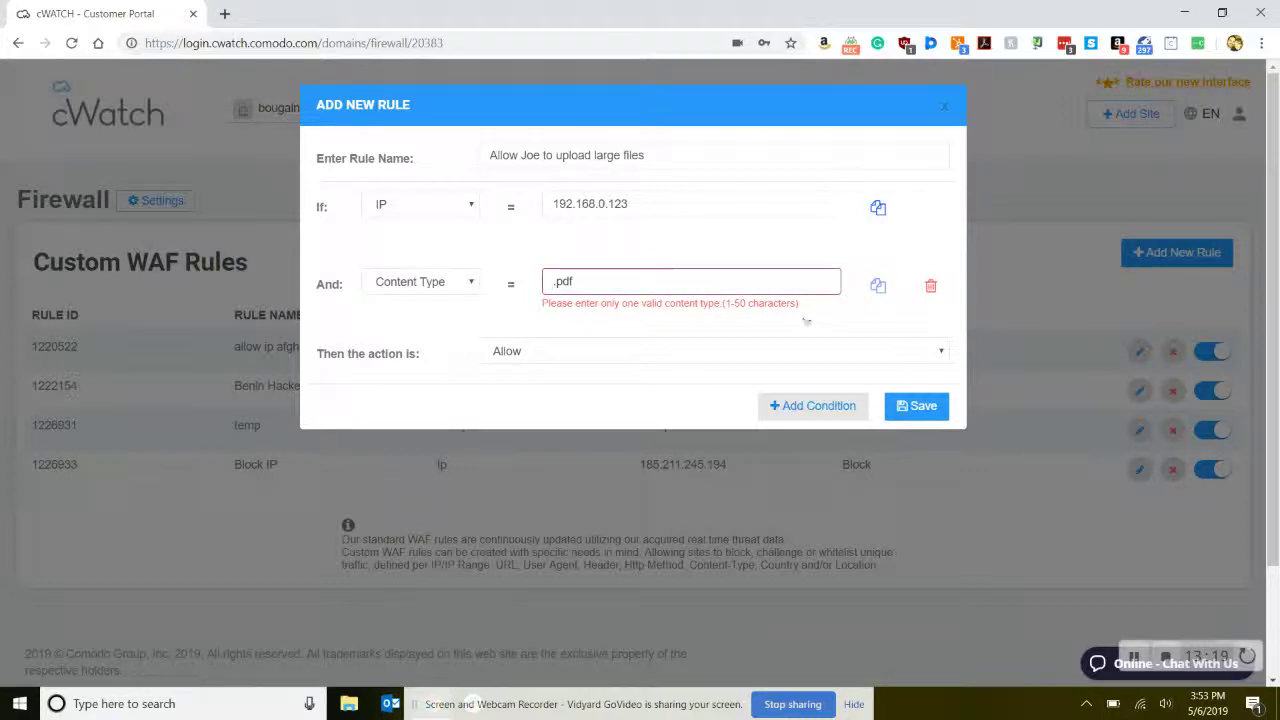
- Change the rule's second condition to File Type/Extension equal to pdf
drag(749, 277, 398, 270)
key(BackSpace)
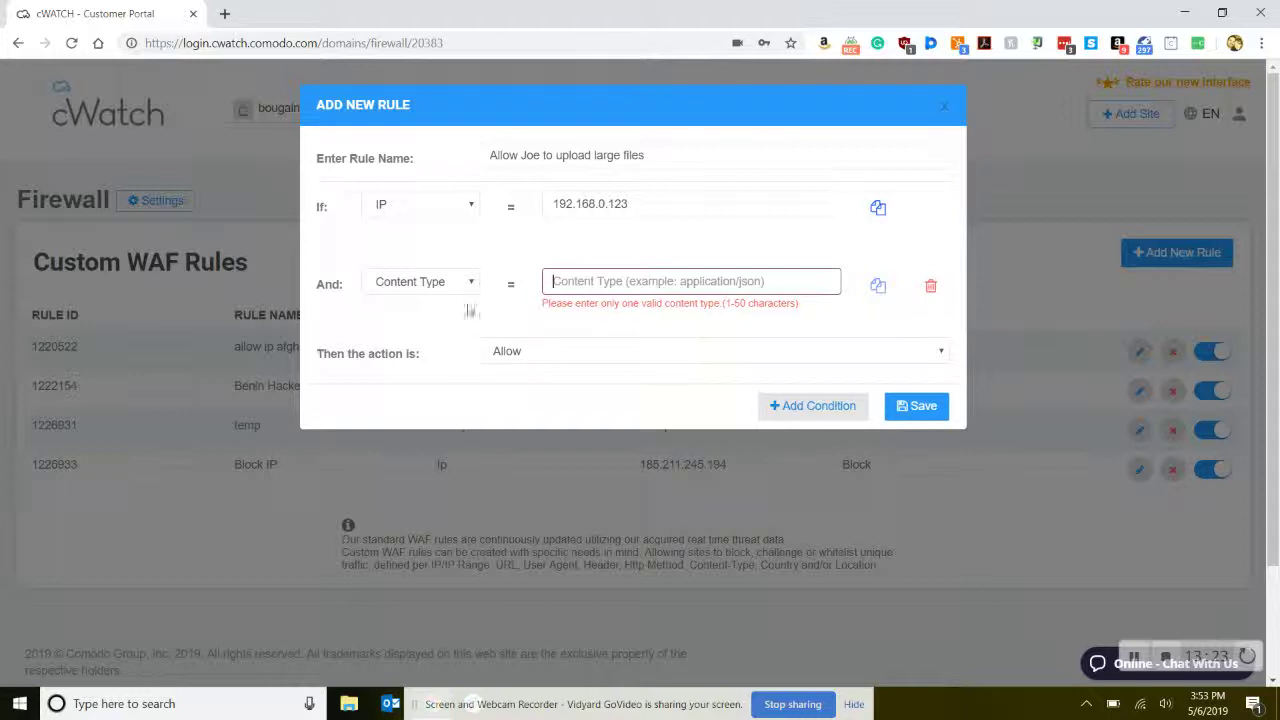
click(462, 284)
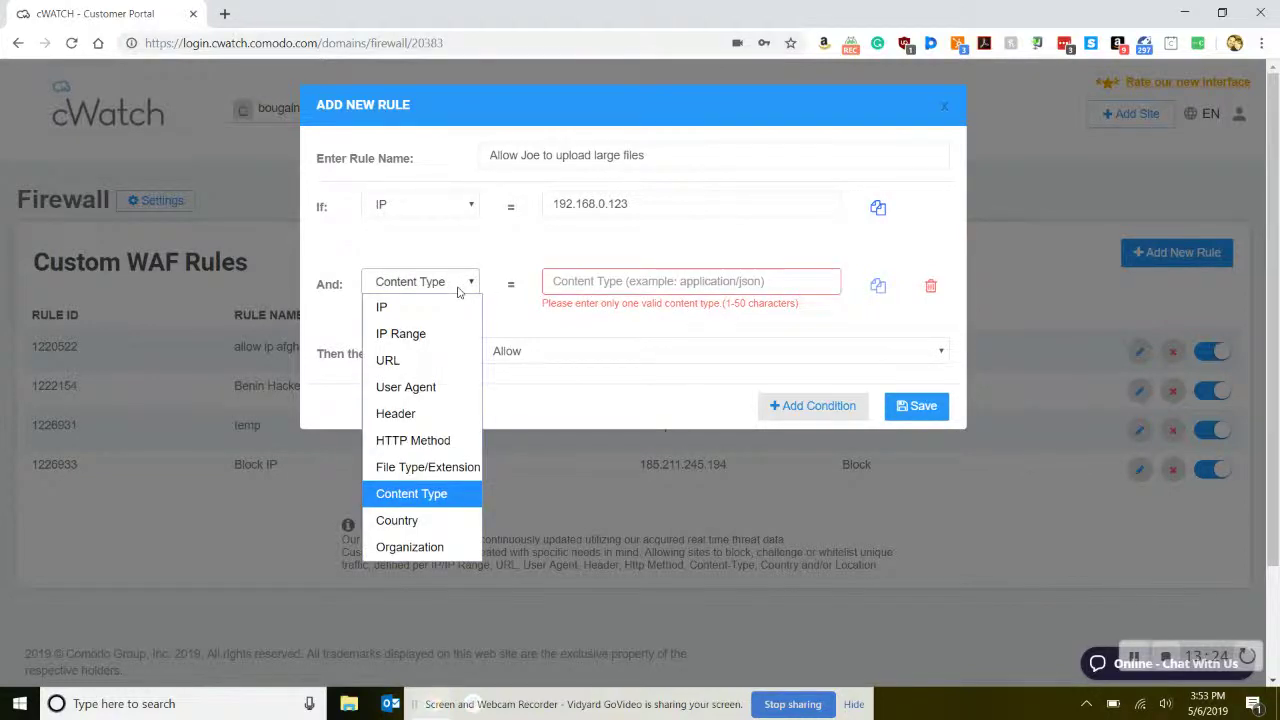
click(462, 470)
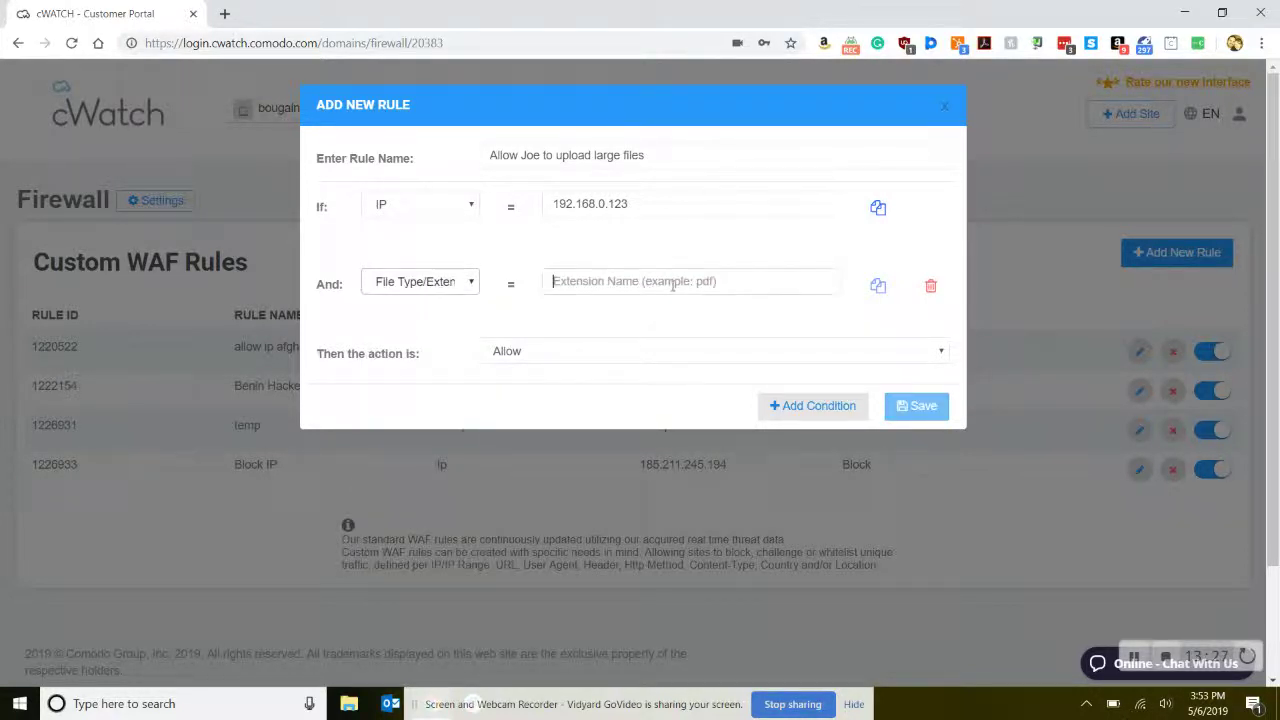
text(pdf)
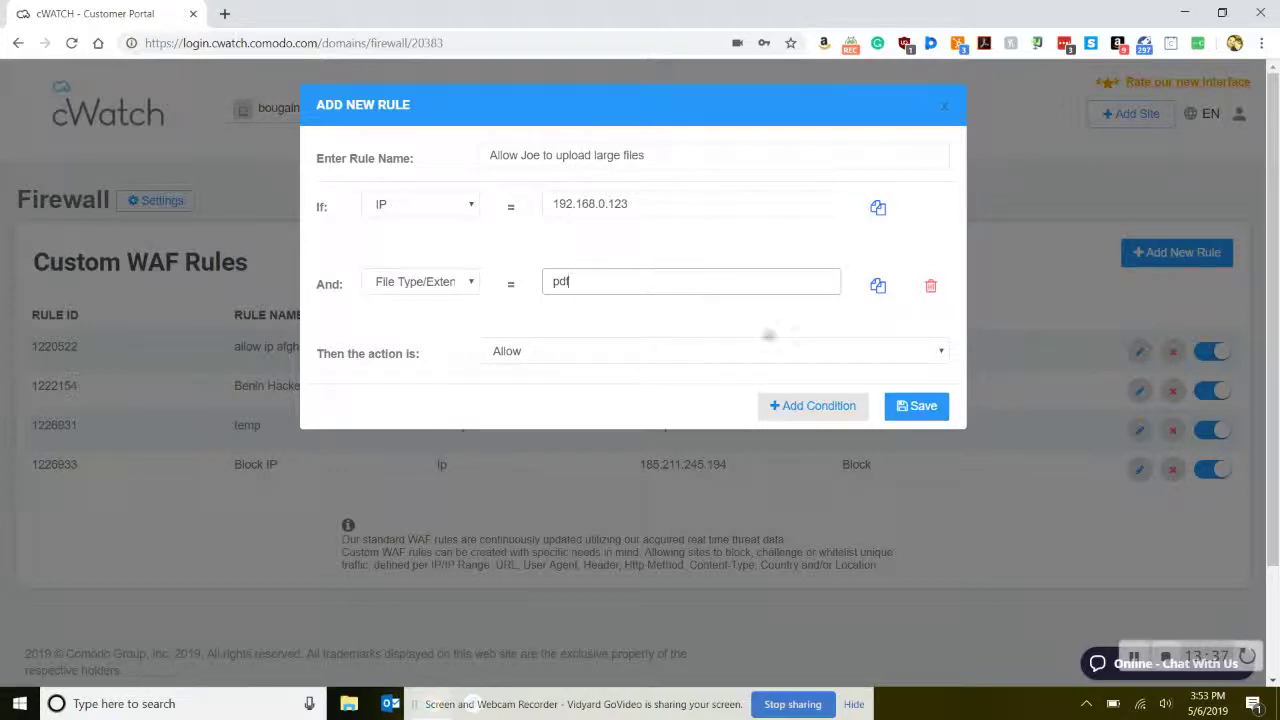
- Duplicate the pdf file extension condition, keep the action as Allow and save the rule
click(884, 290)
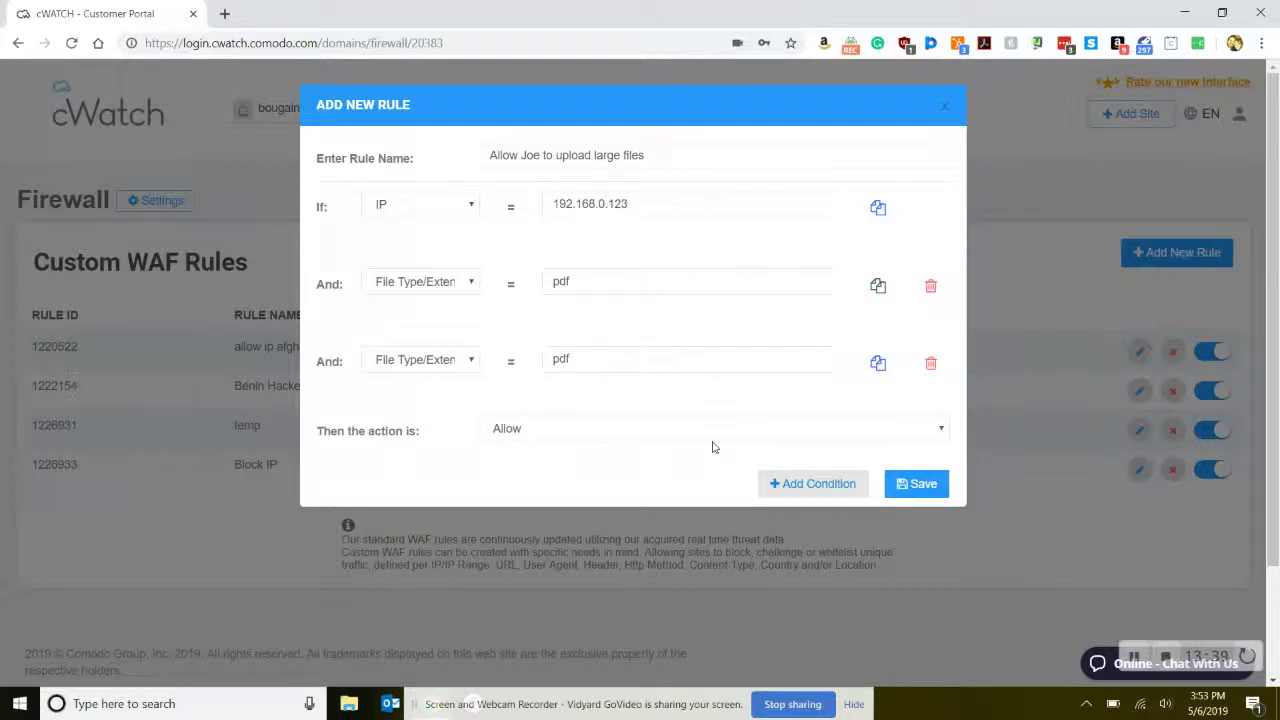
click(678, 432)
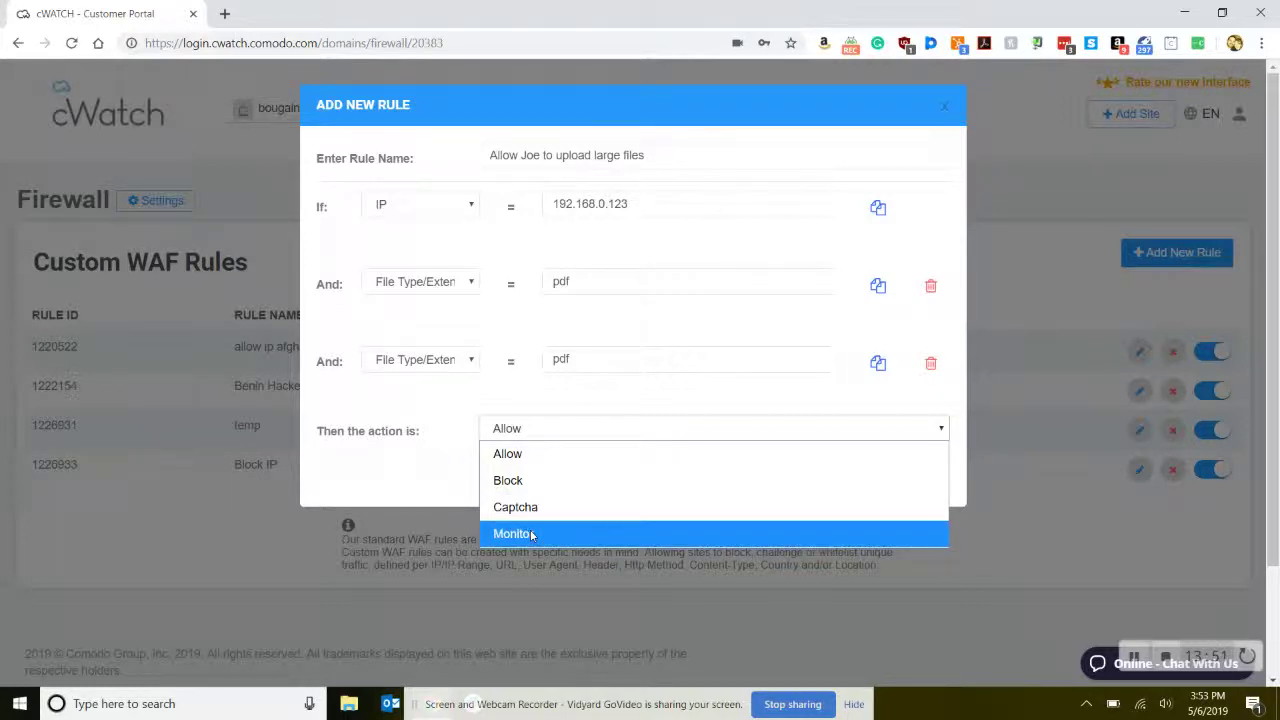
click(395, 475)
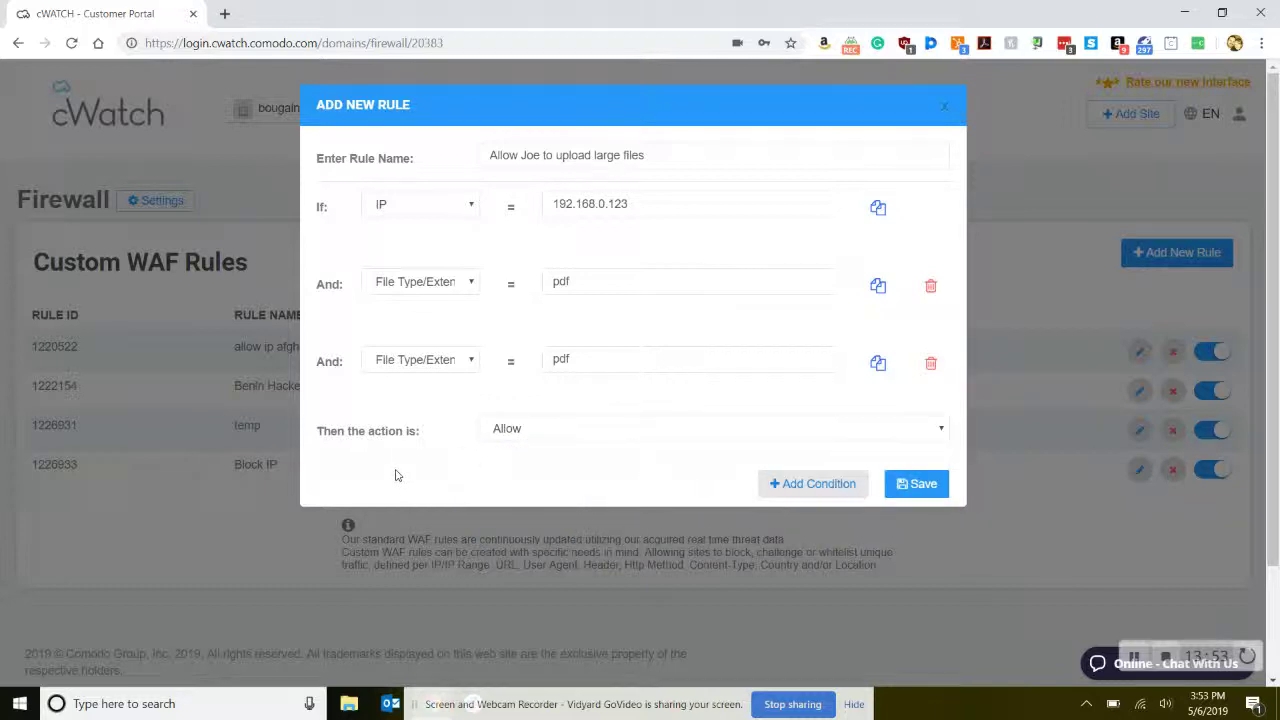
click(927, 485)
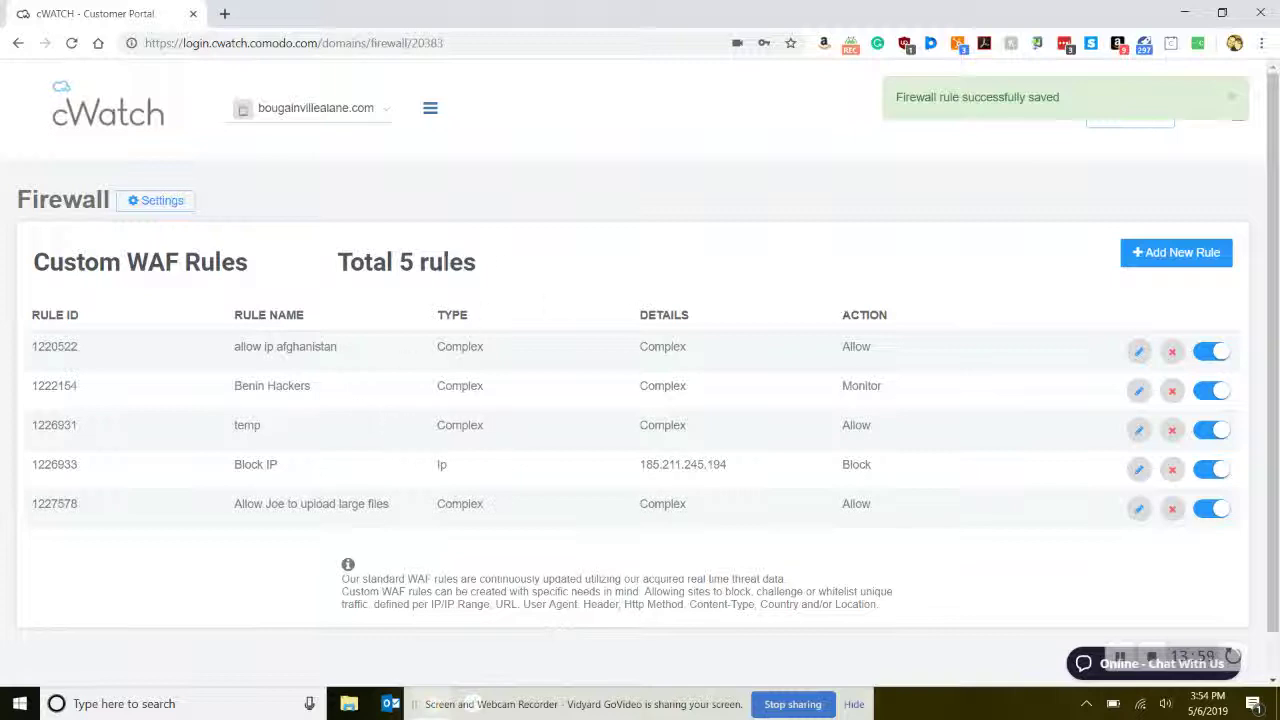
- Open the site's cyber security page and examine the blocked-request chart, top threat countries, organizations and threats stopped
click(428, 108)
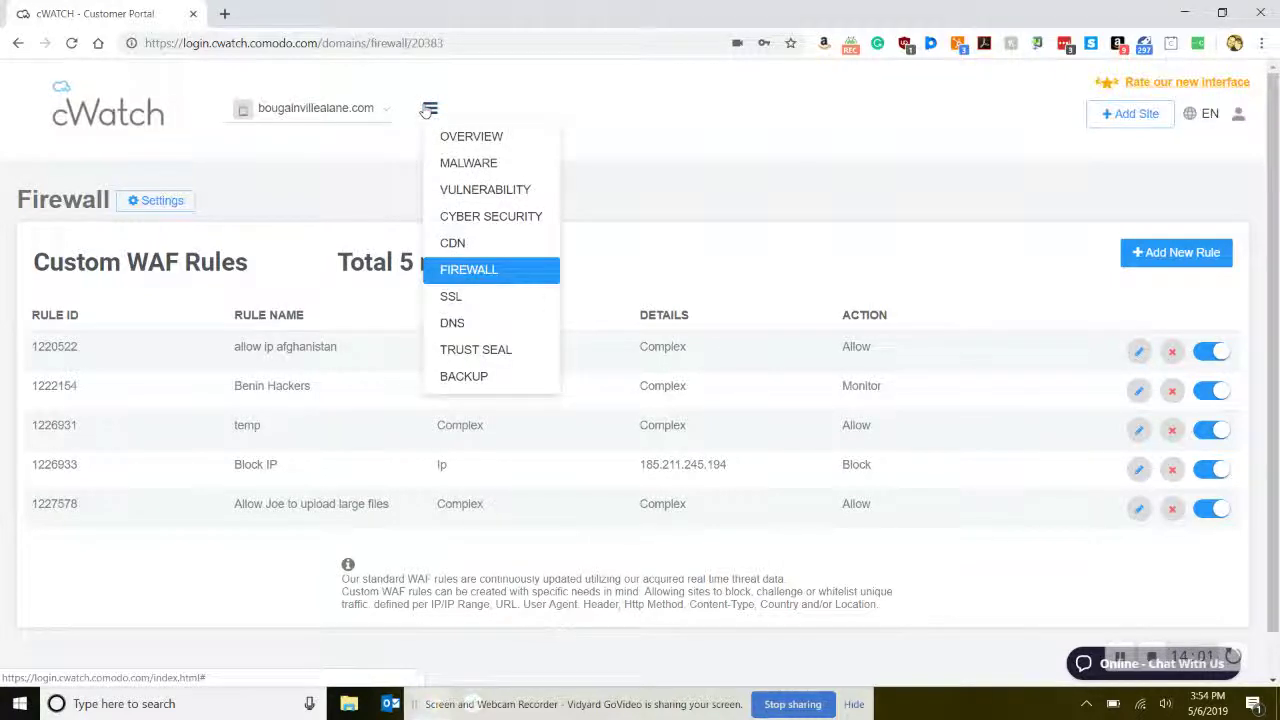
click(488, 217)
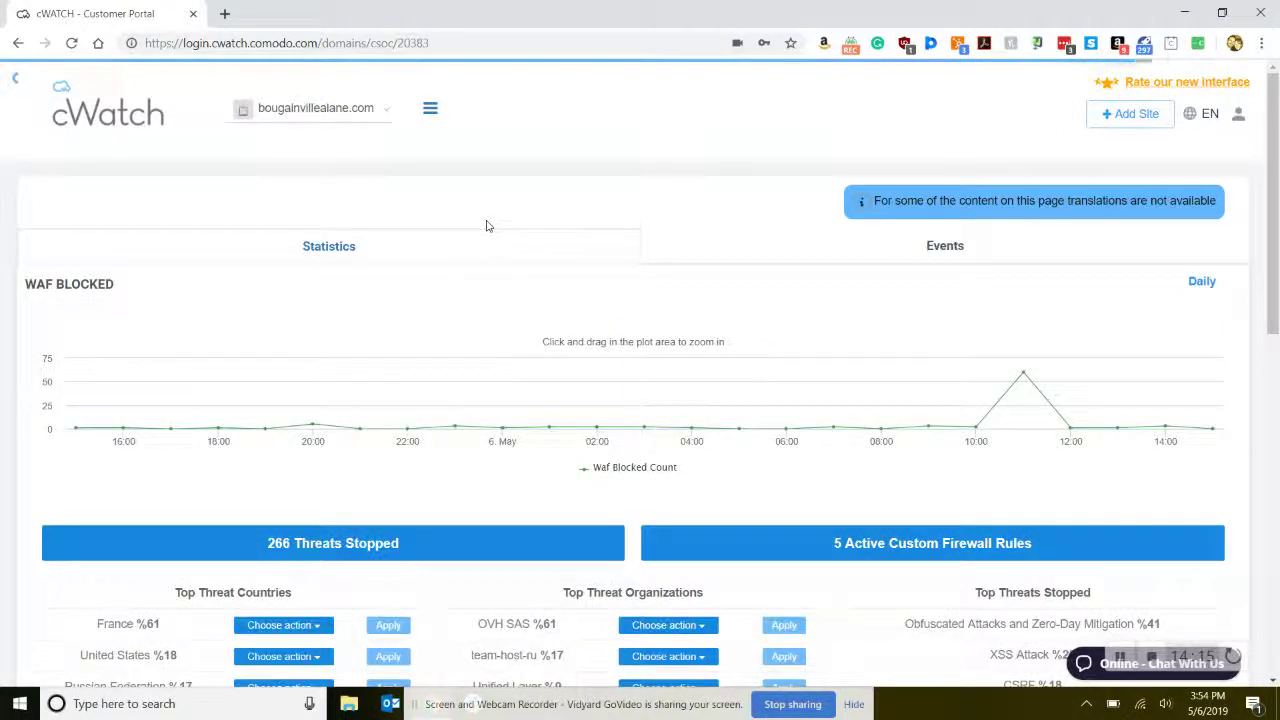
scroll(487, 225, down, 3)
scroll(487, 225, down, 1)
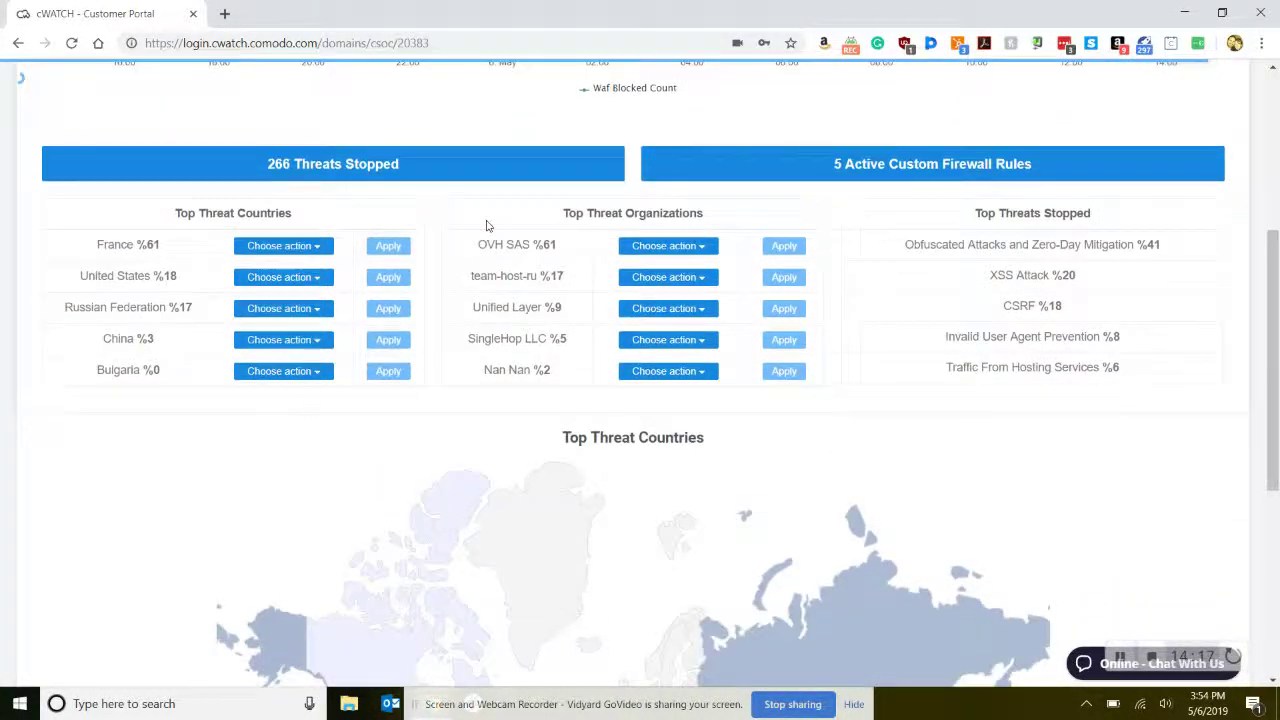
scroll(487, 225, down, 2)
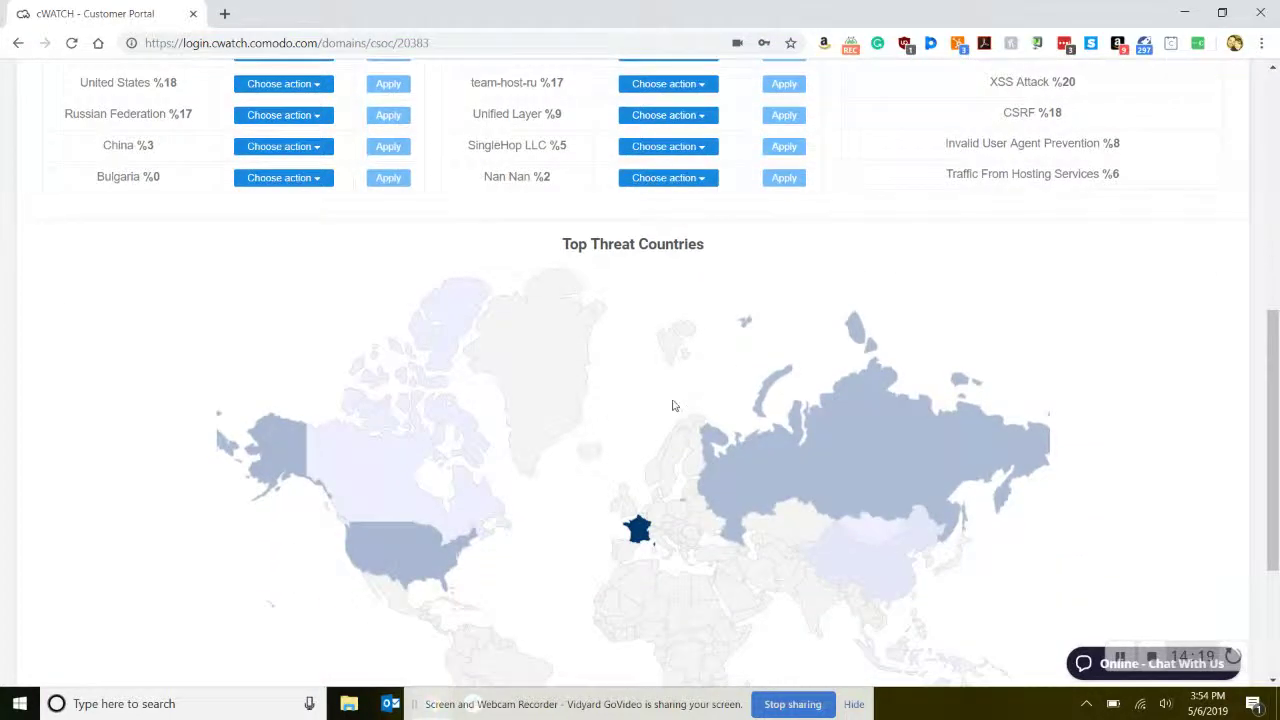
scroll(595, 296, up, 3)
scroll(595, 296, up, 2)
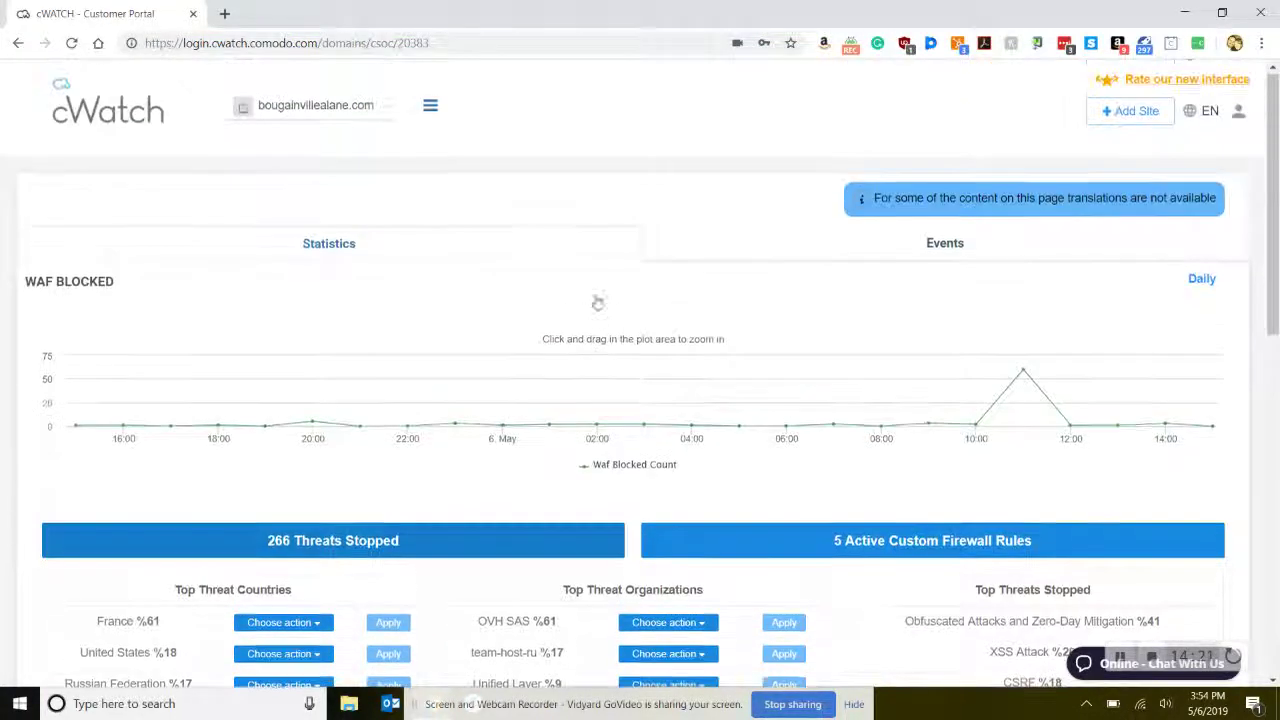
scroll(597, 300, down, 2)
scroll(595, 300, down, 1)
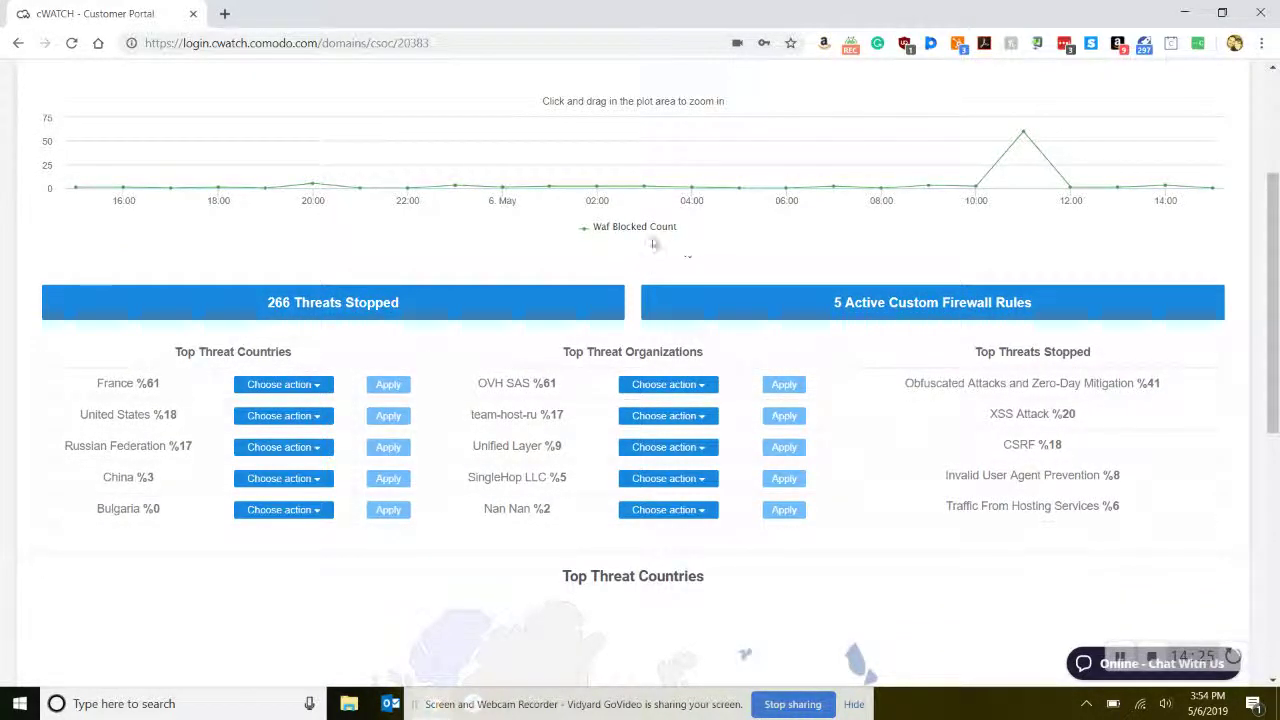
mouse_move(593, 190)
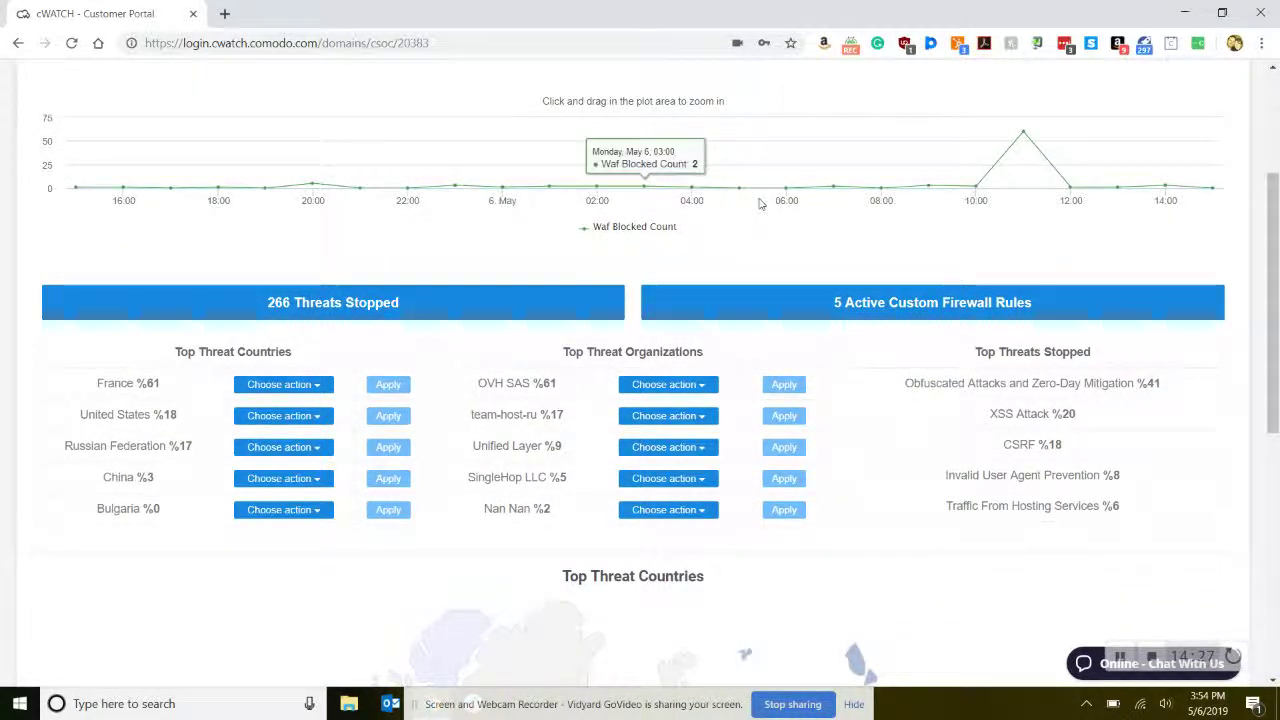
scroll(580, 250, down, 2)
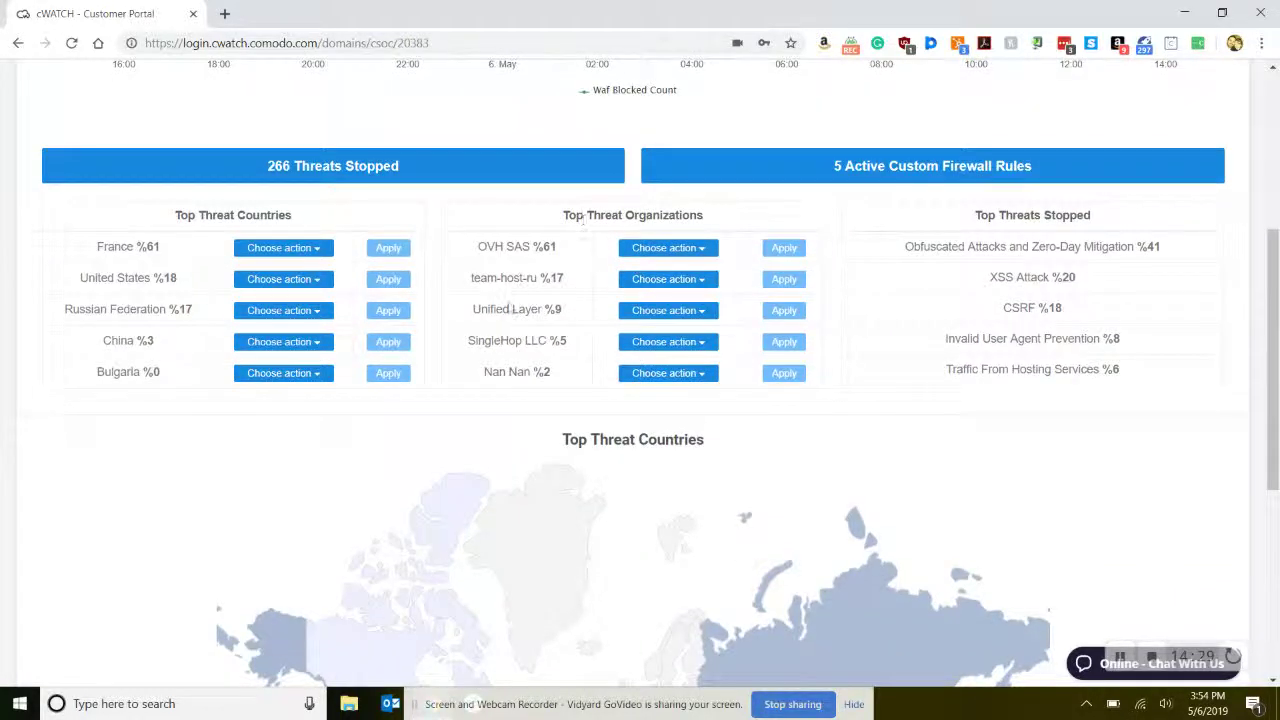
scroll(510, 305, down, 1)
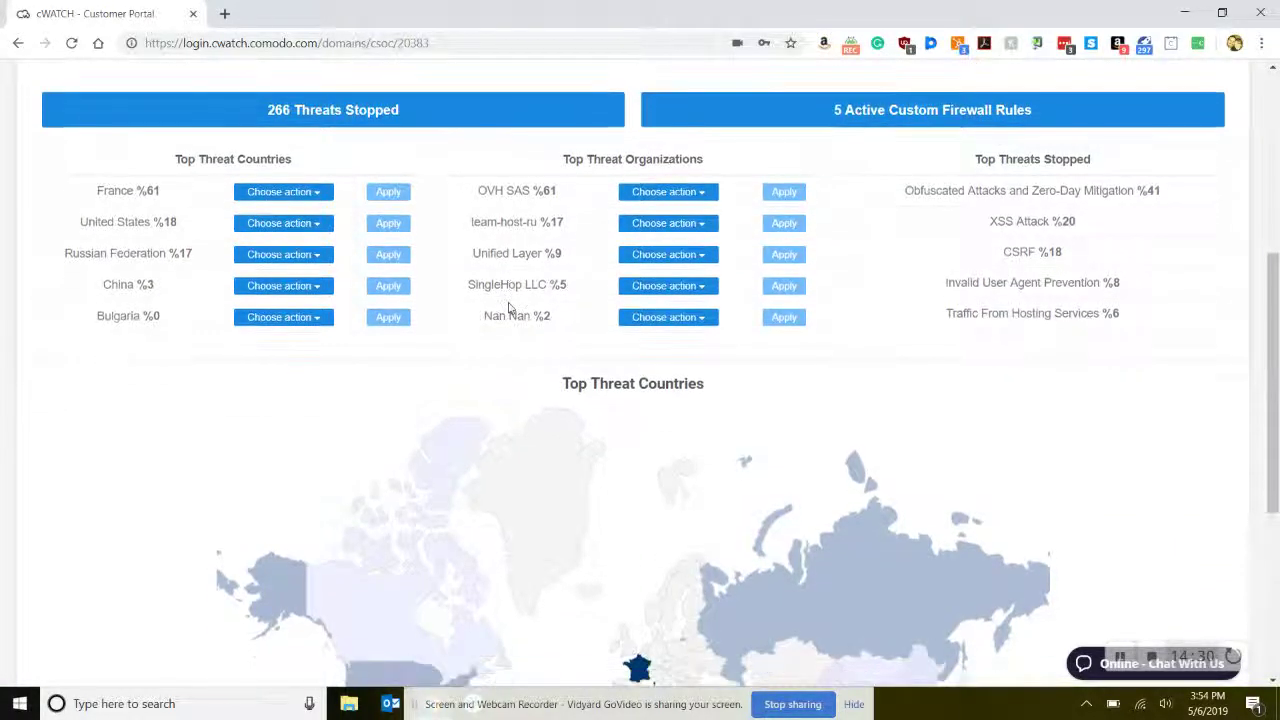
- Create and save a firewall rule from the top threat countries that blocks the Russian Federation
click(308, 262)
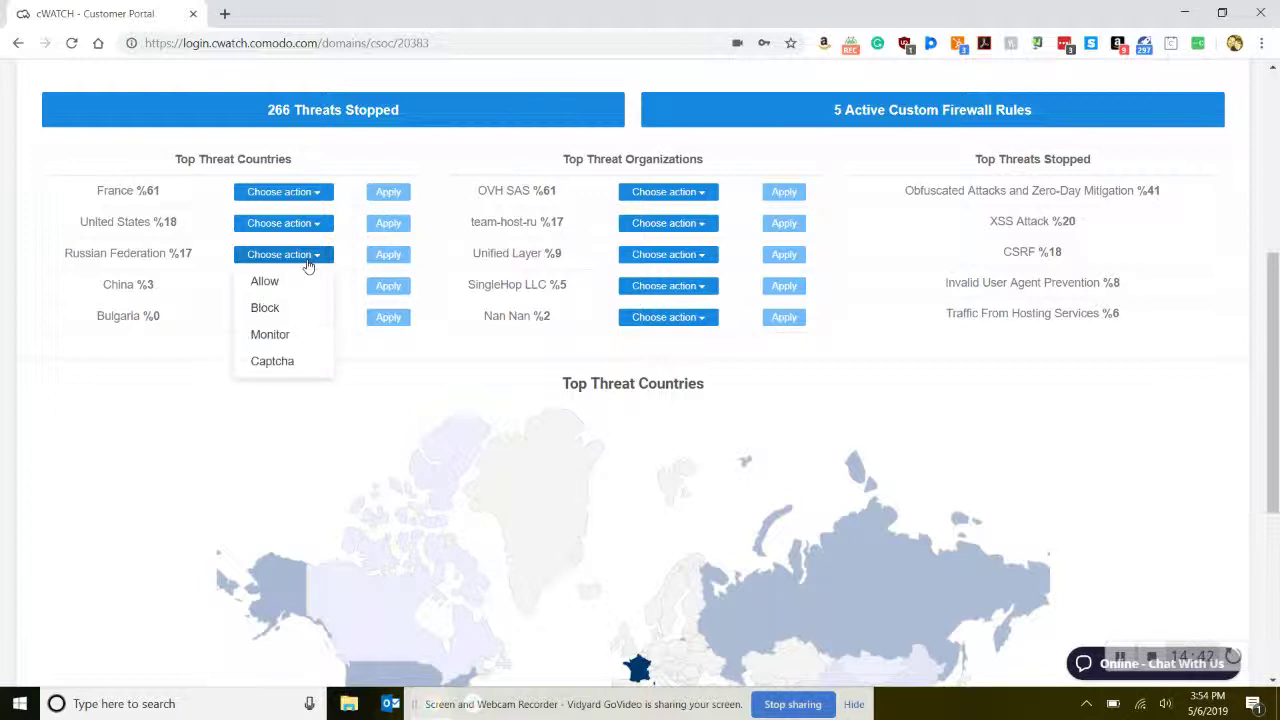
click(295, 318)
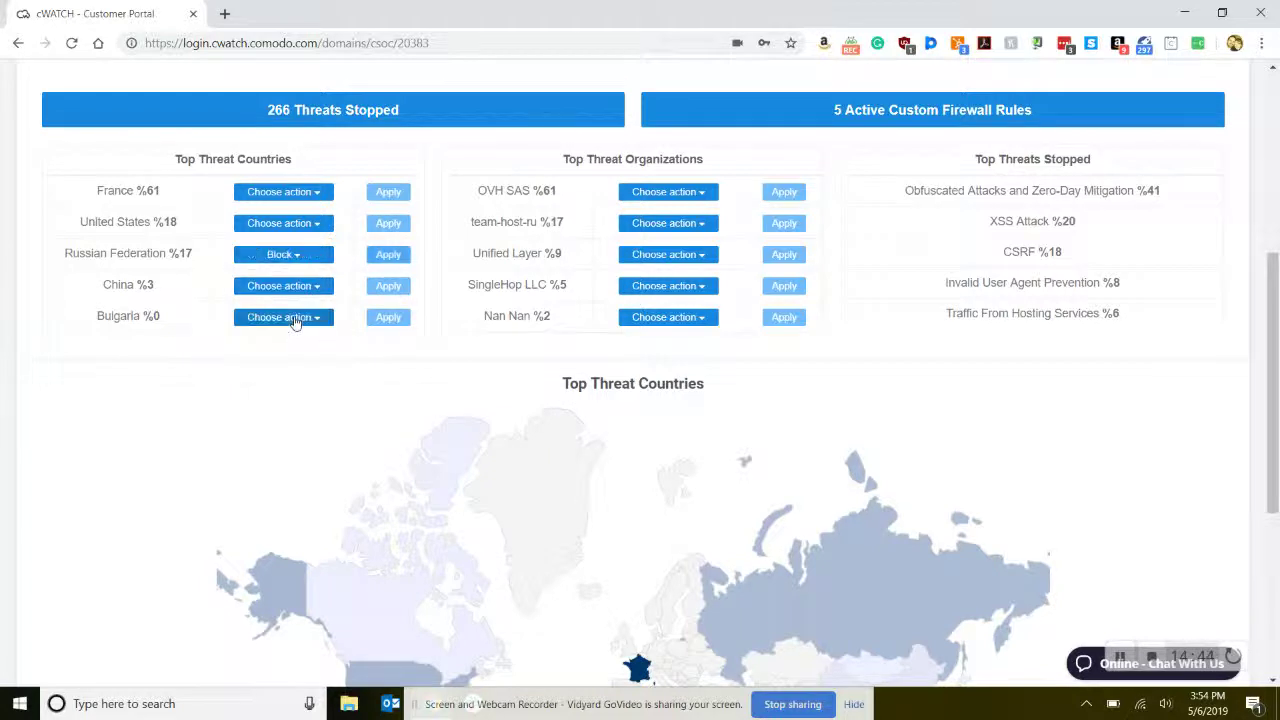
click(388, 256)
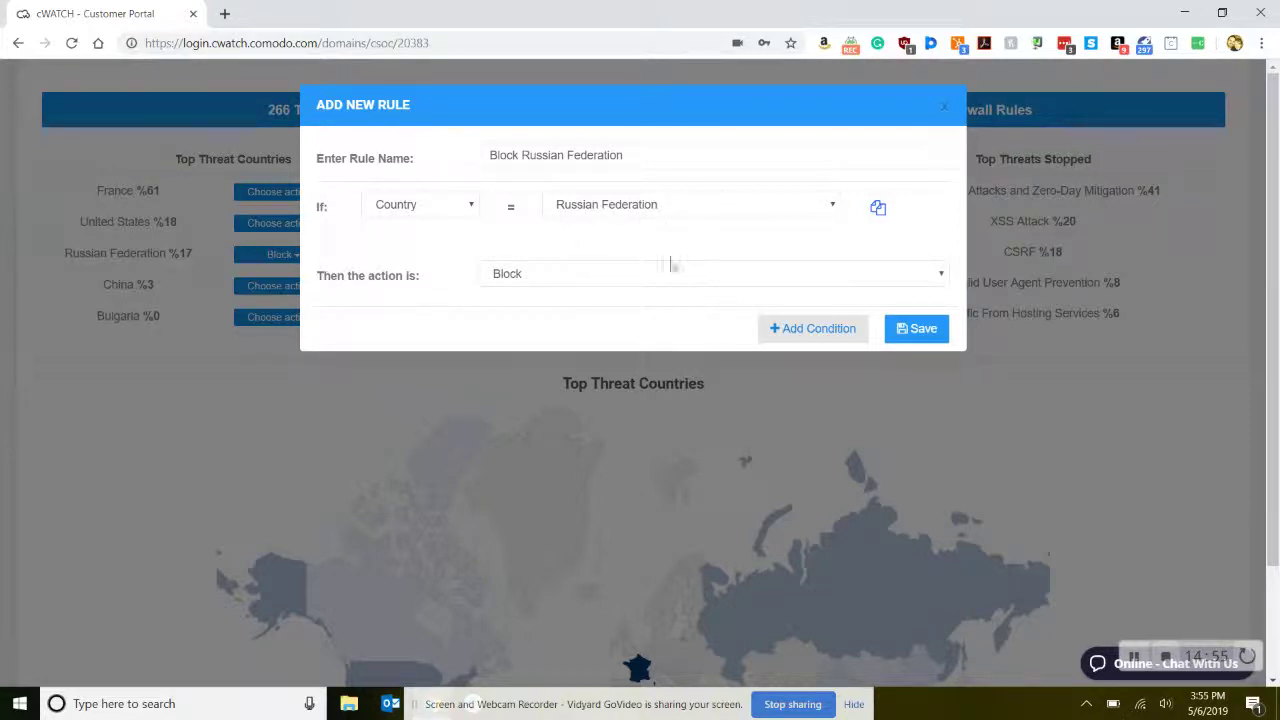
click(698, 282)
click(698, 284)
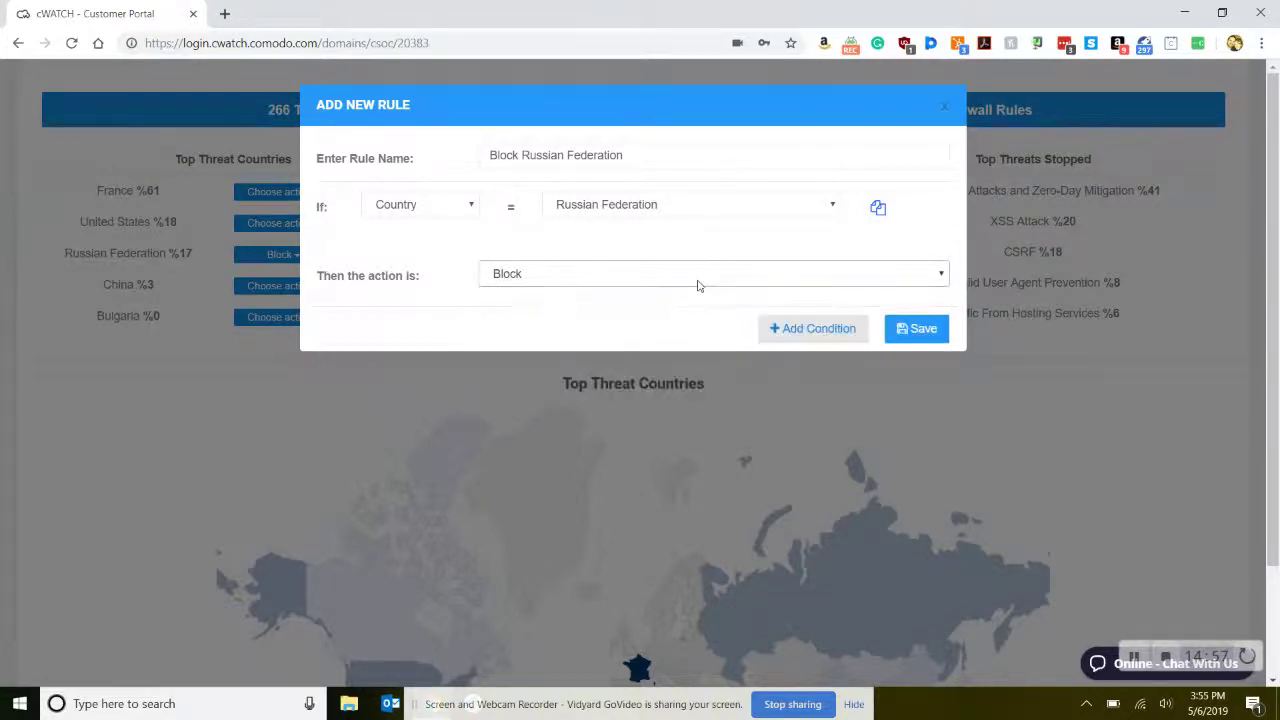
click(912, 330)
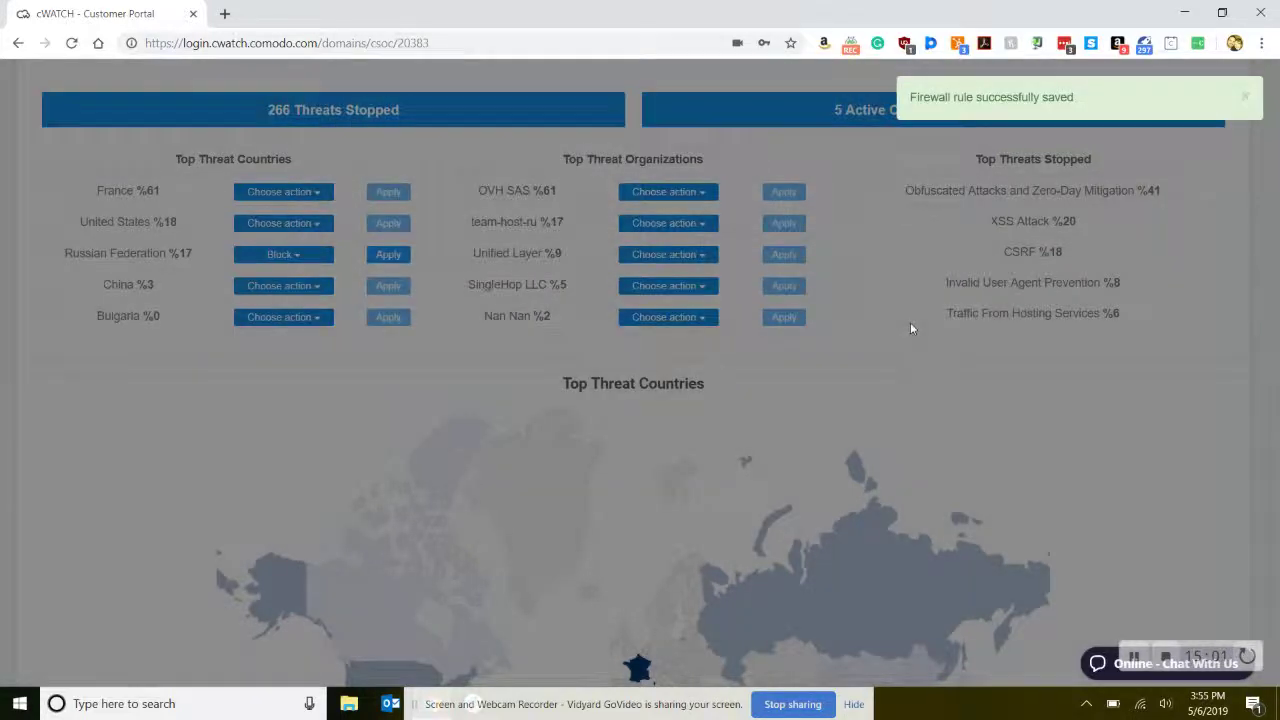
- Open the security events list and examine the logged requests of the last 7 days page by page through page 10
scroll(595, 340, down, 1)
scroll(595, 350, down, 2)
scroll(595, 350, up, 3)
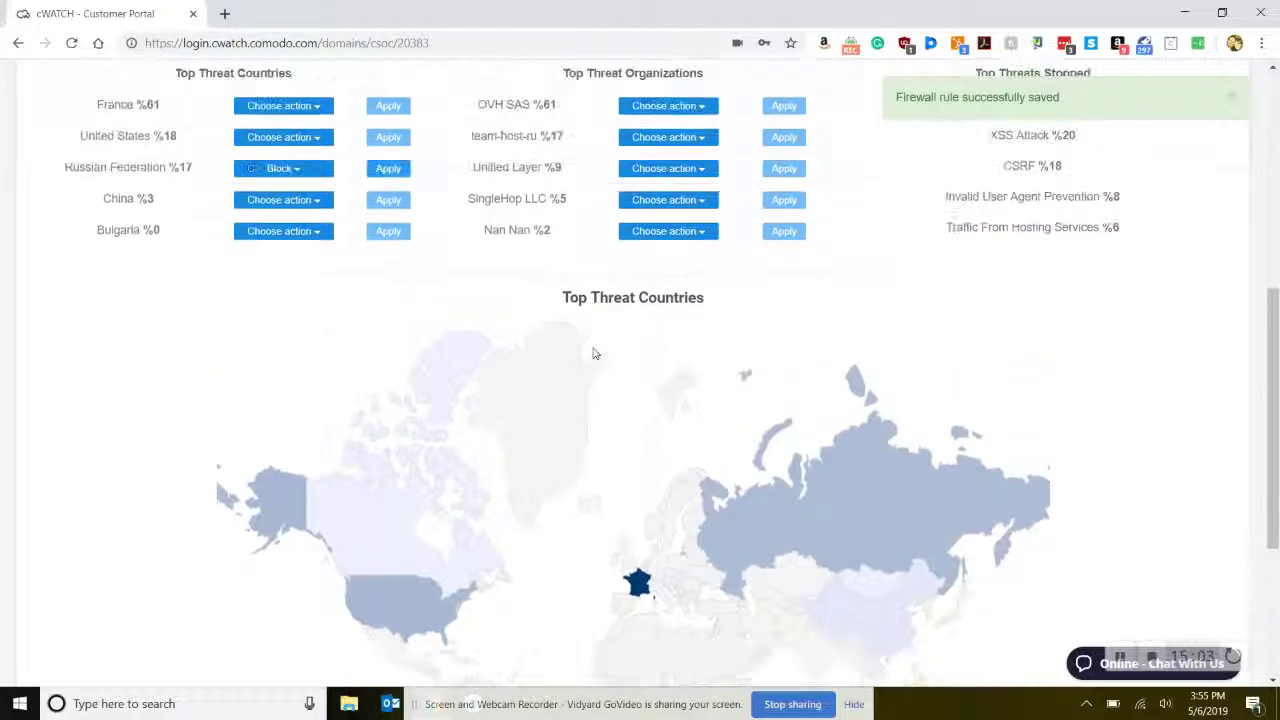
scroll(758, 260, up, 3)
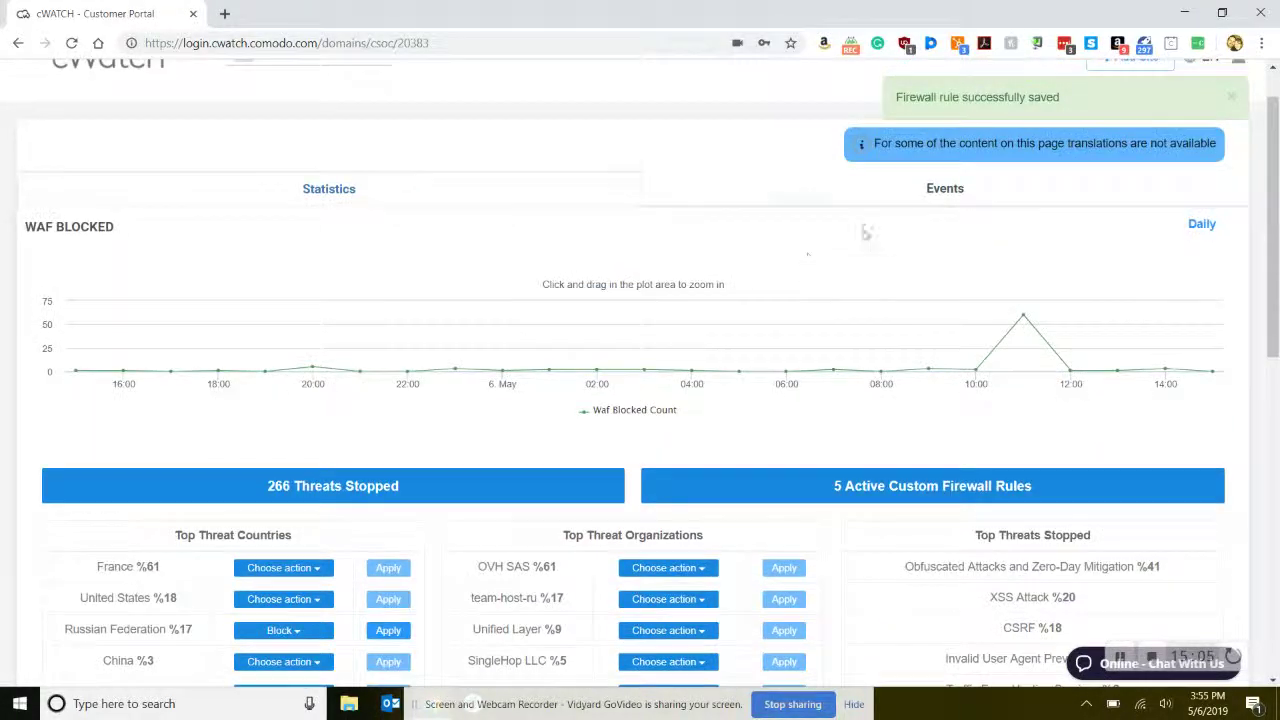
click(924, 208)
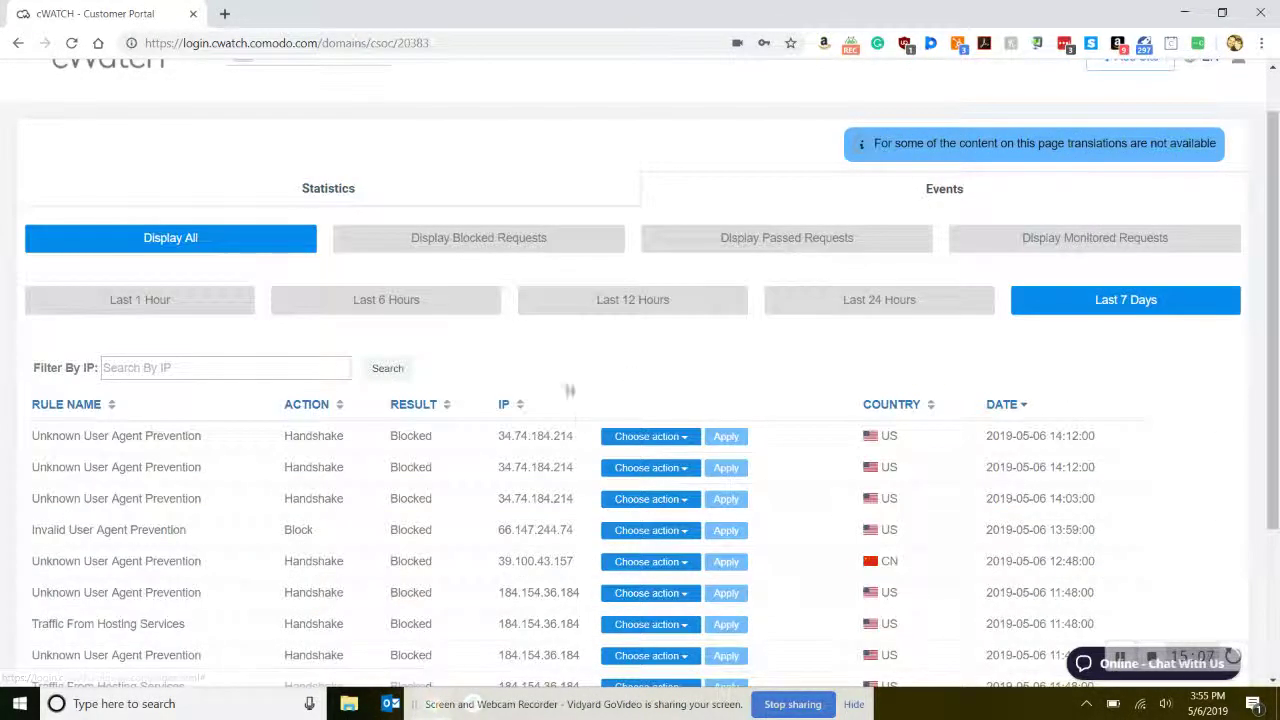
scroll(566, 385, down, 1)
scroll(566, 380, down, 1)
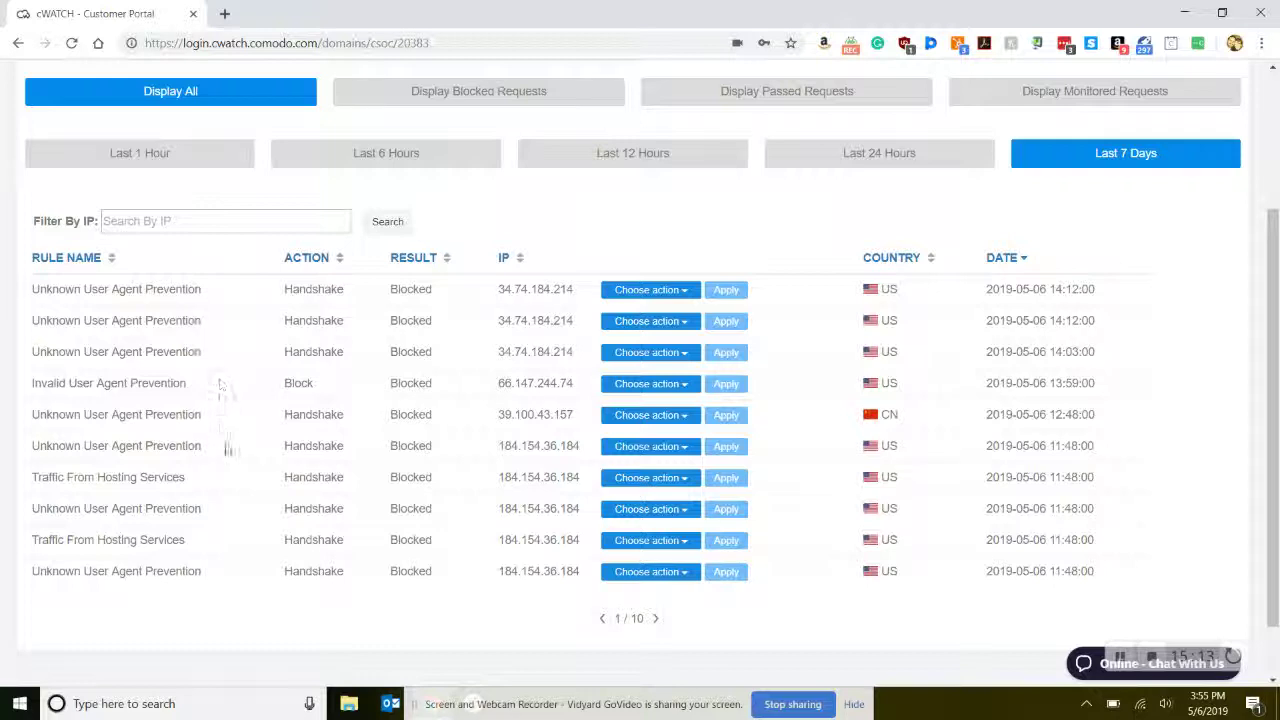
click(656, 619)
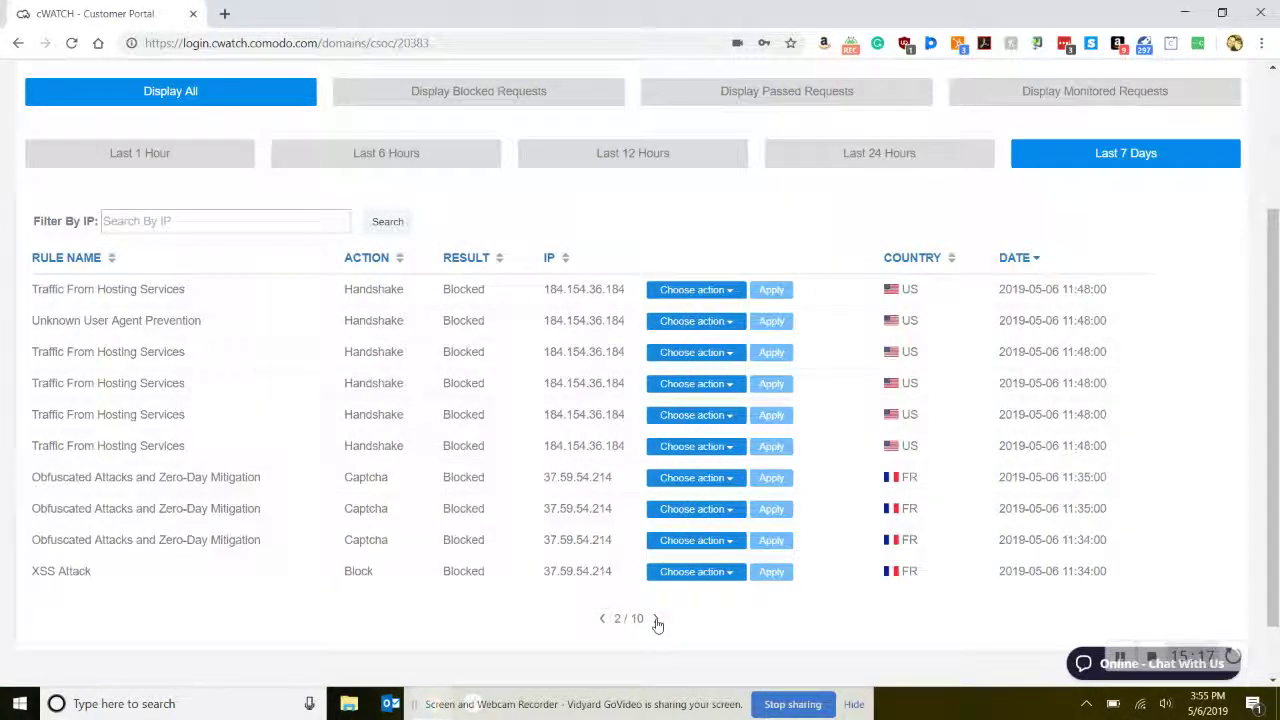
click(656, 619)
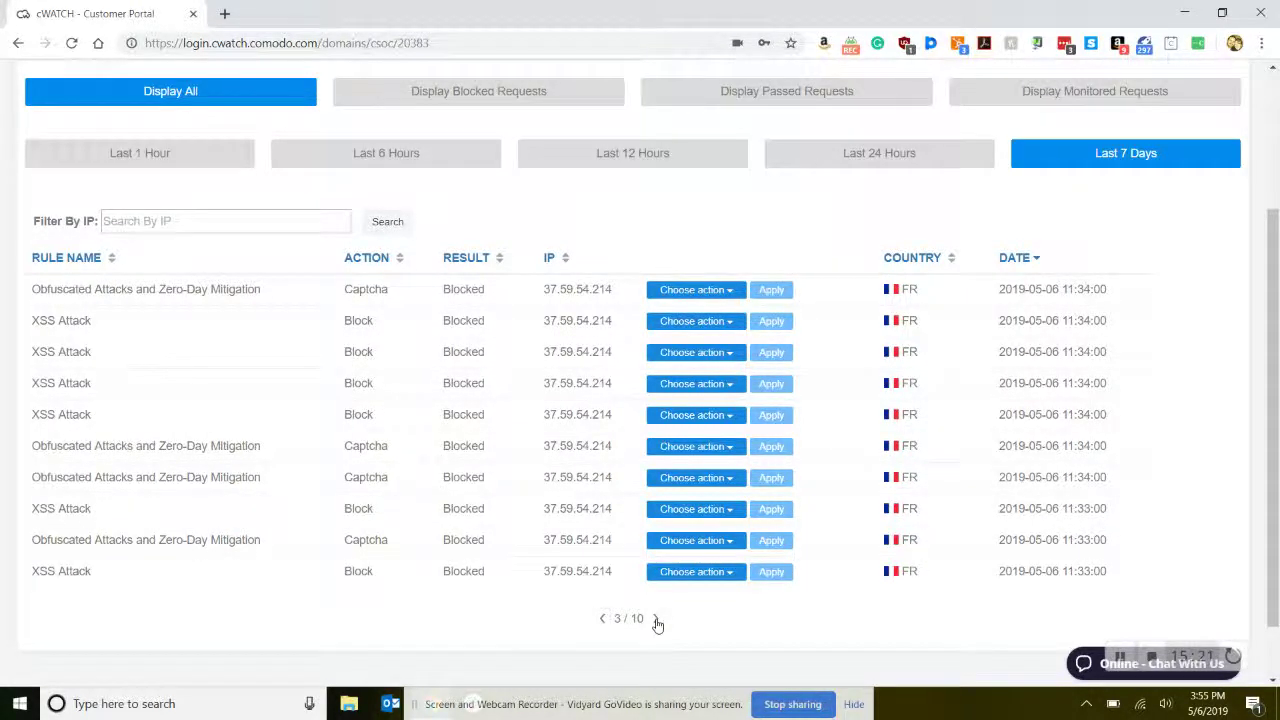
click(656, 619)
click(656, 619)
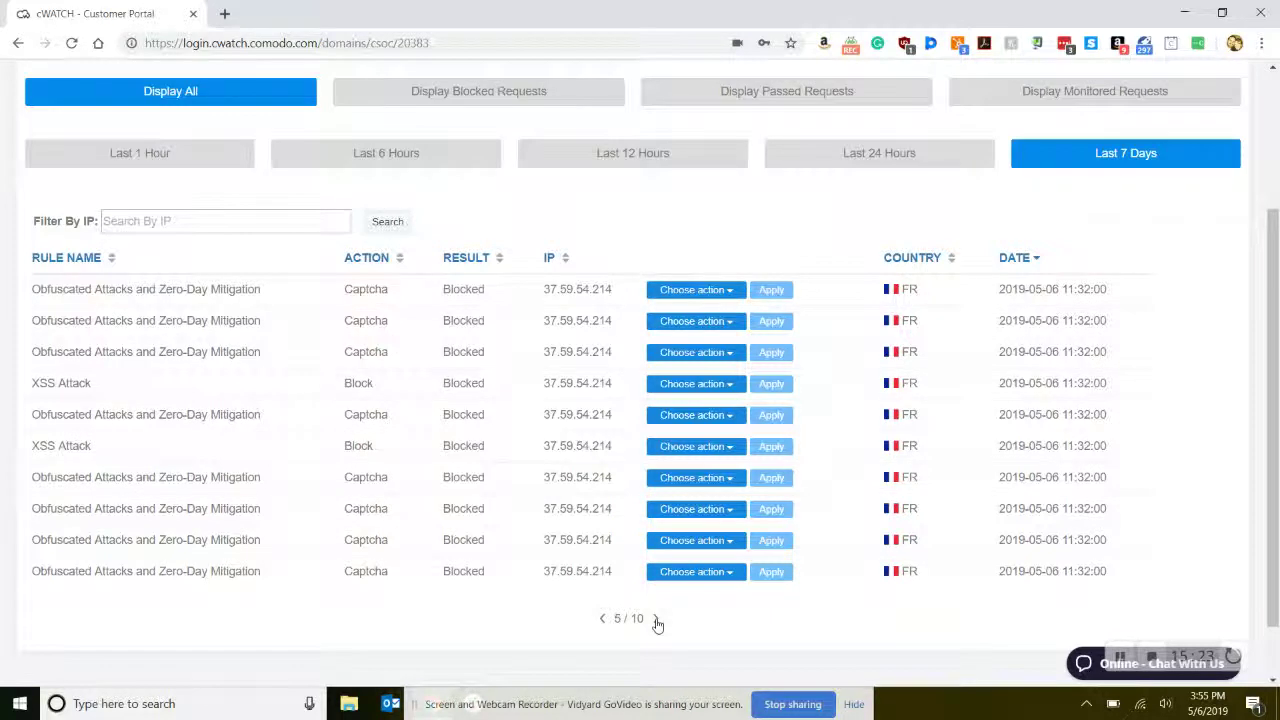
click(656, 619)
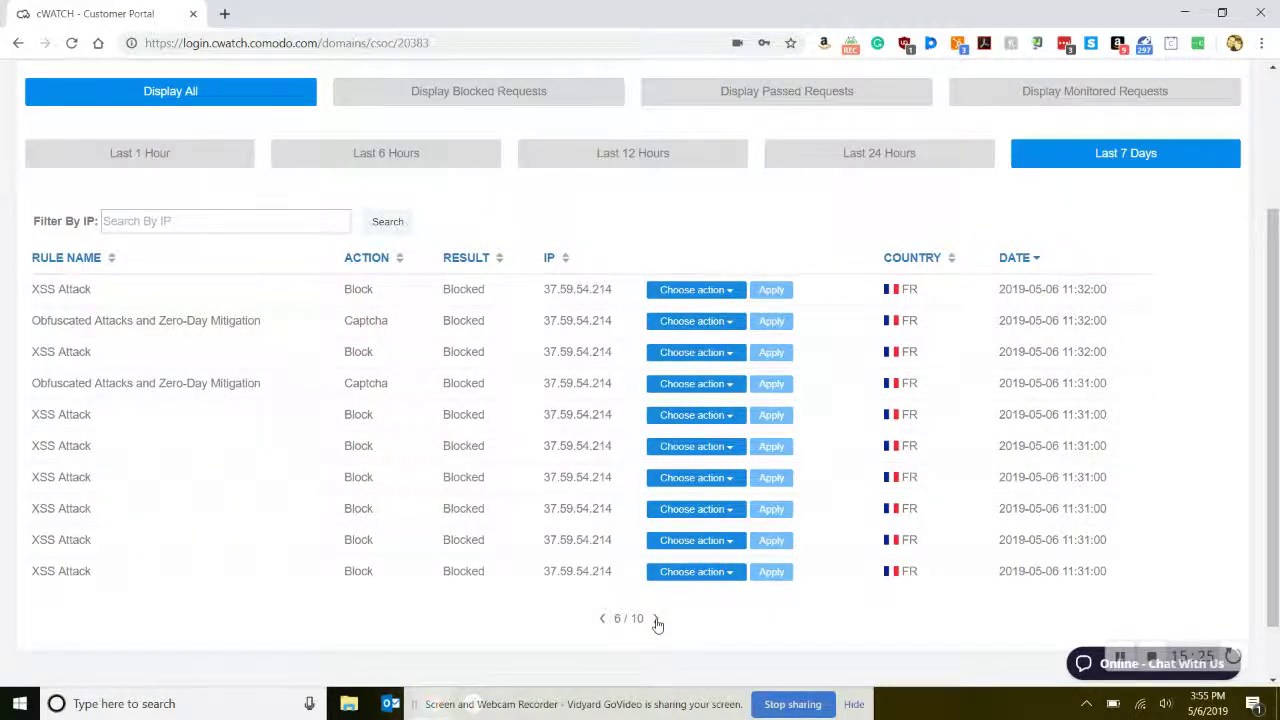
click(656, 619)
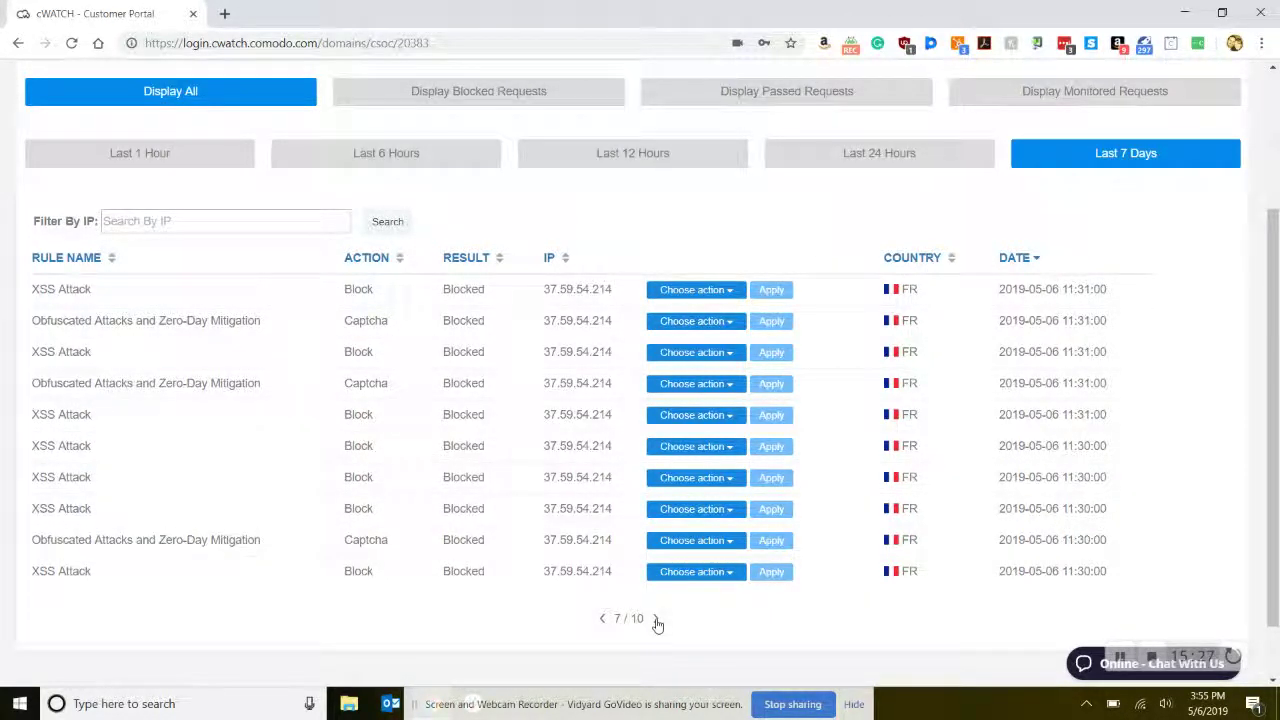
click(656, 619)
click(656, 619)
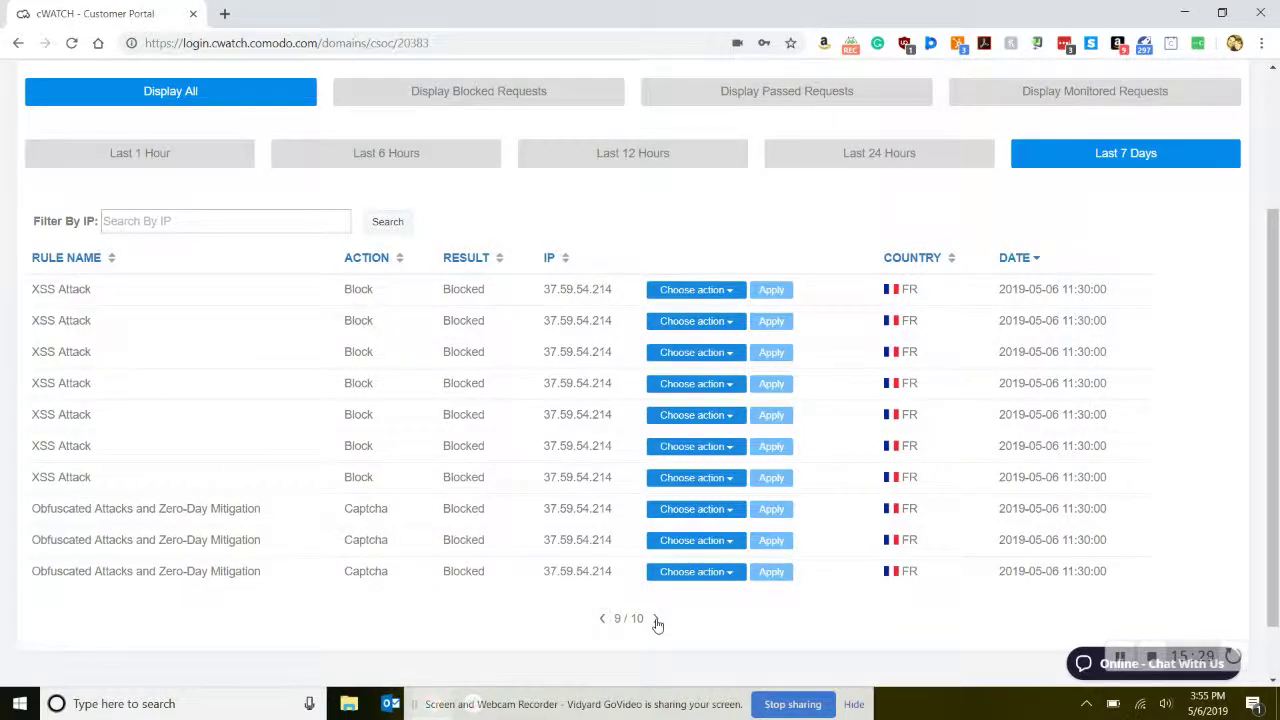
click(656, 619)
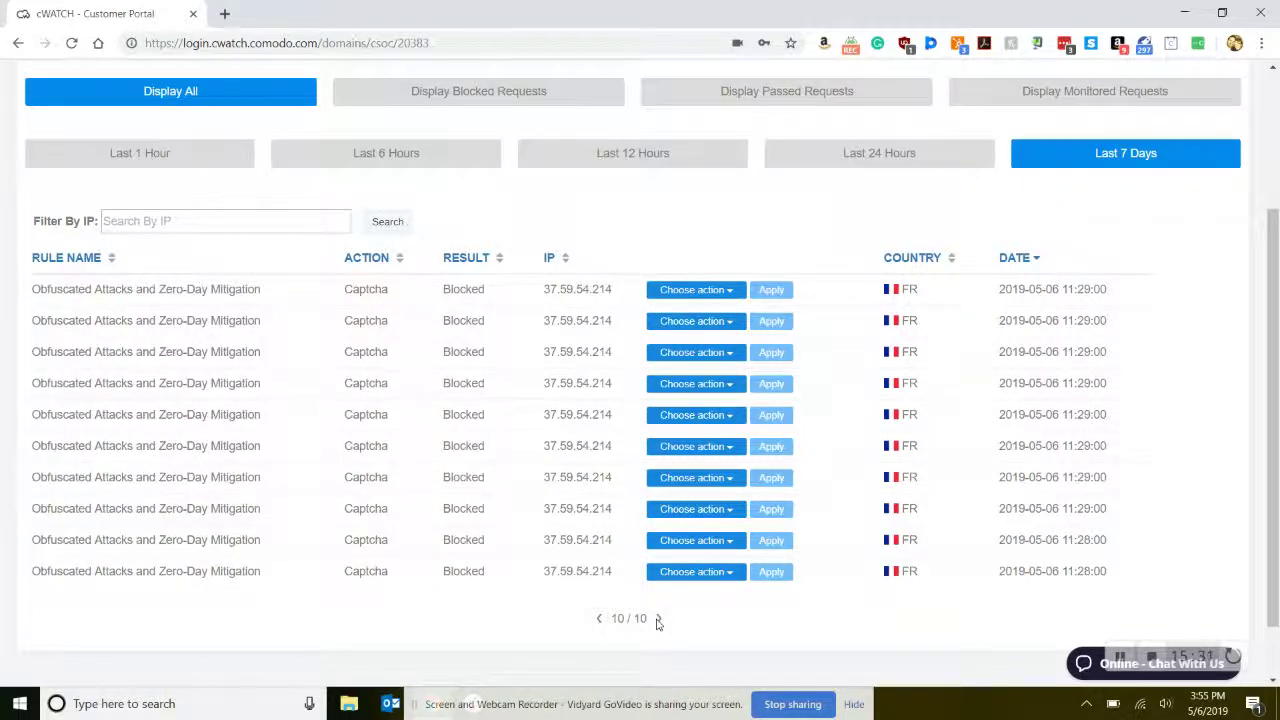
- Go back through the event list to page 2
click(600, 619)
click(600, 619)
click(600, 619)
click(600, 619)
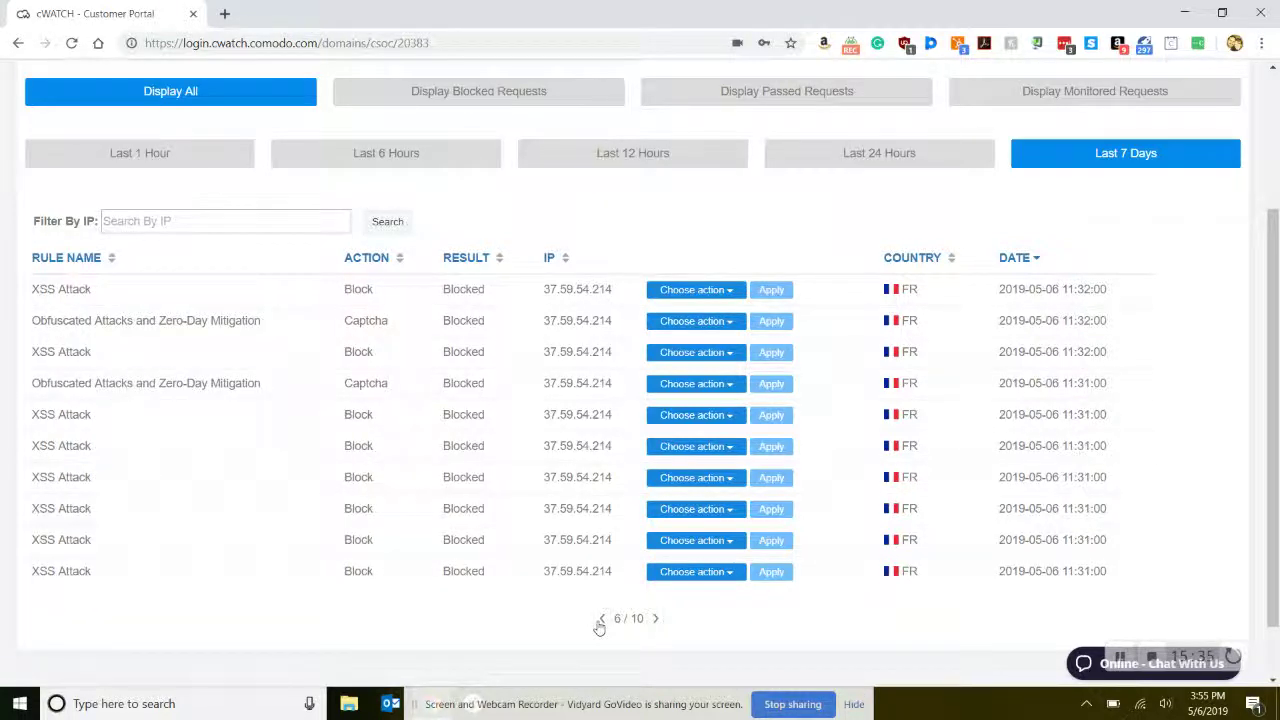
click(600, 619)
click(600, 619)
click(600, 619)
click(600, 619)
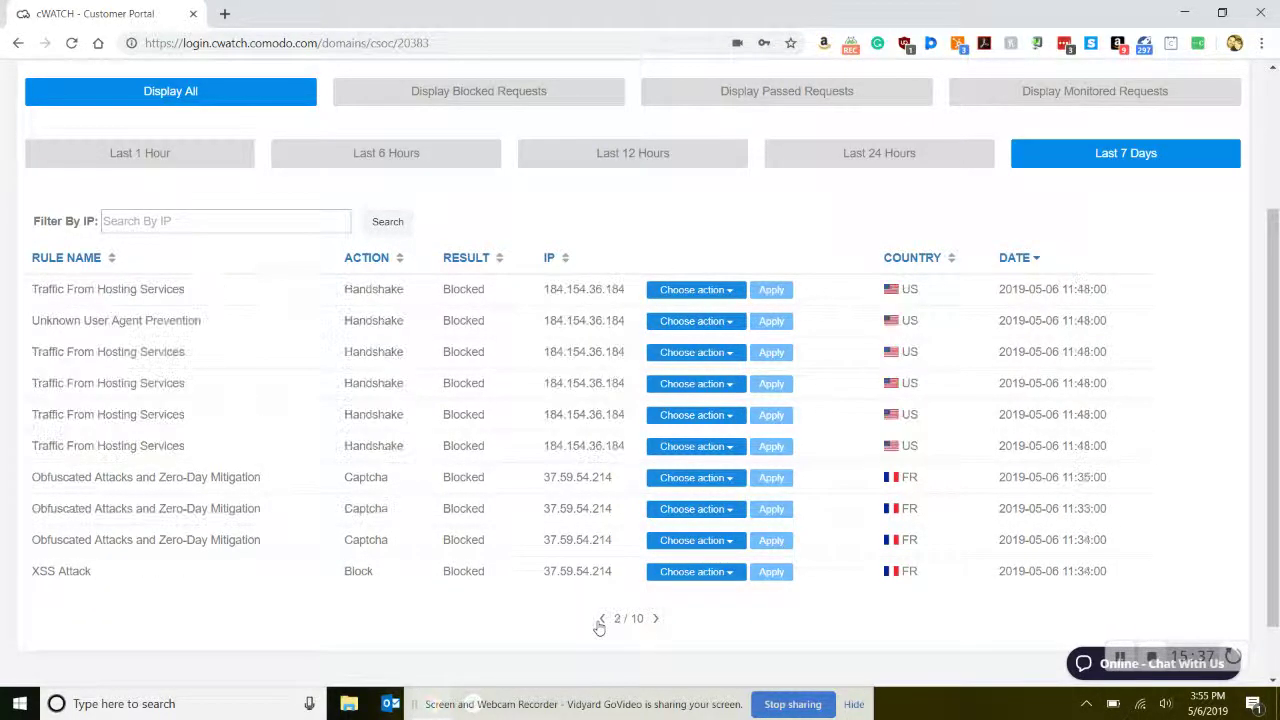
- From the newest request on page 1 of the events list, create and save a firewall rule that blocks IP 34.74.184.214
click(600, 619)
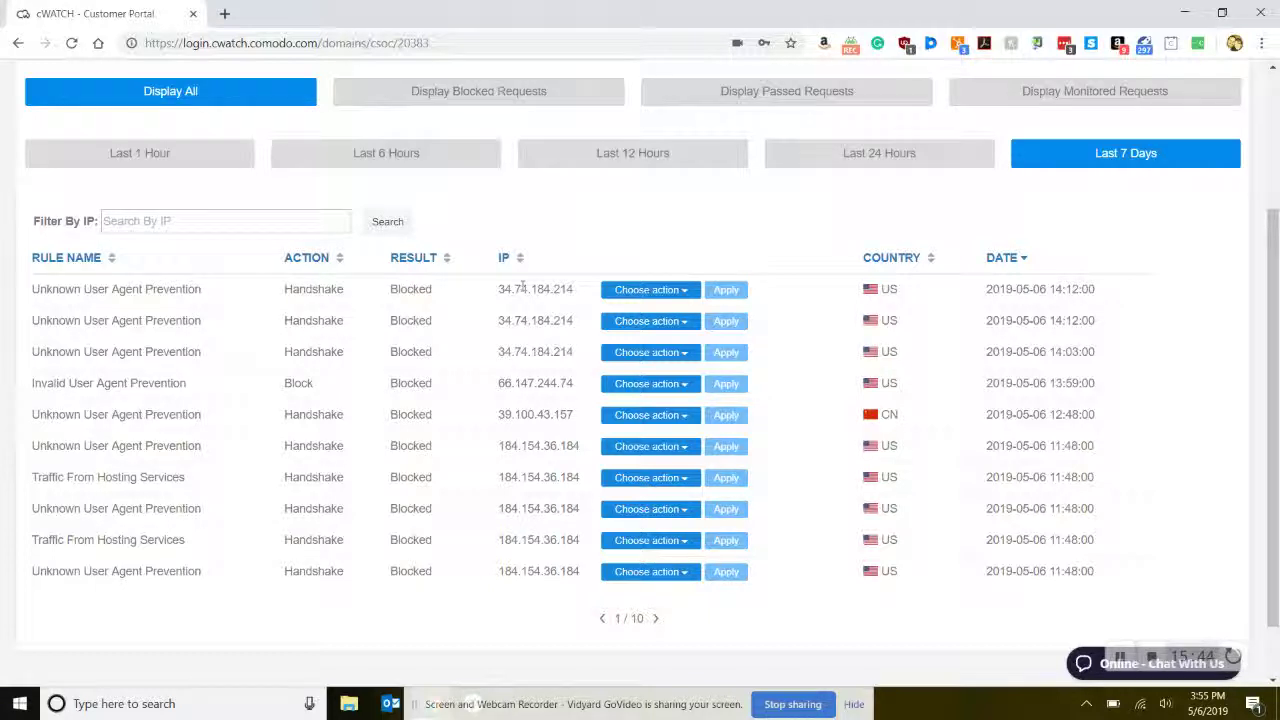
click(648, 291)
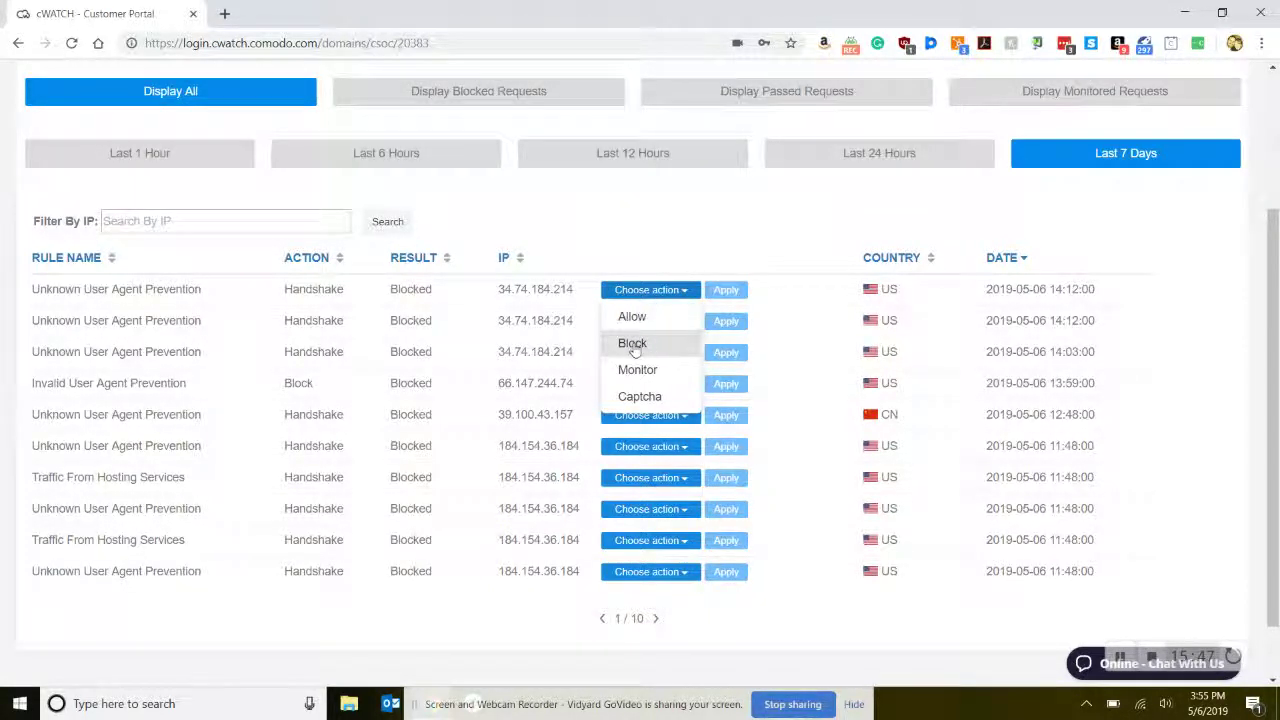
click(632, 343)
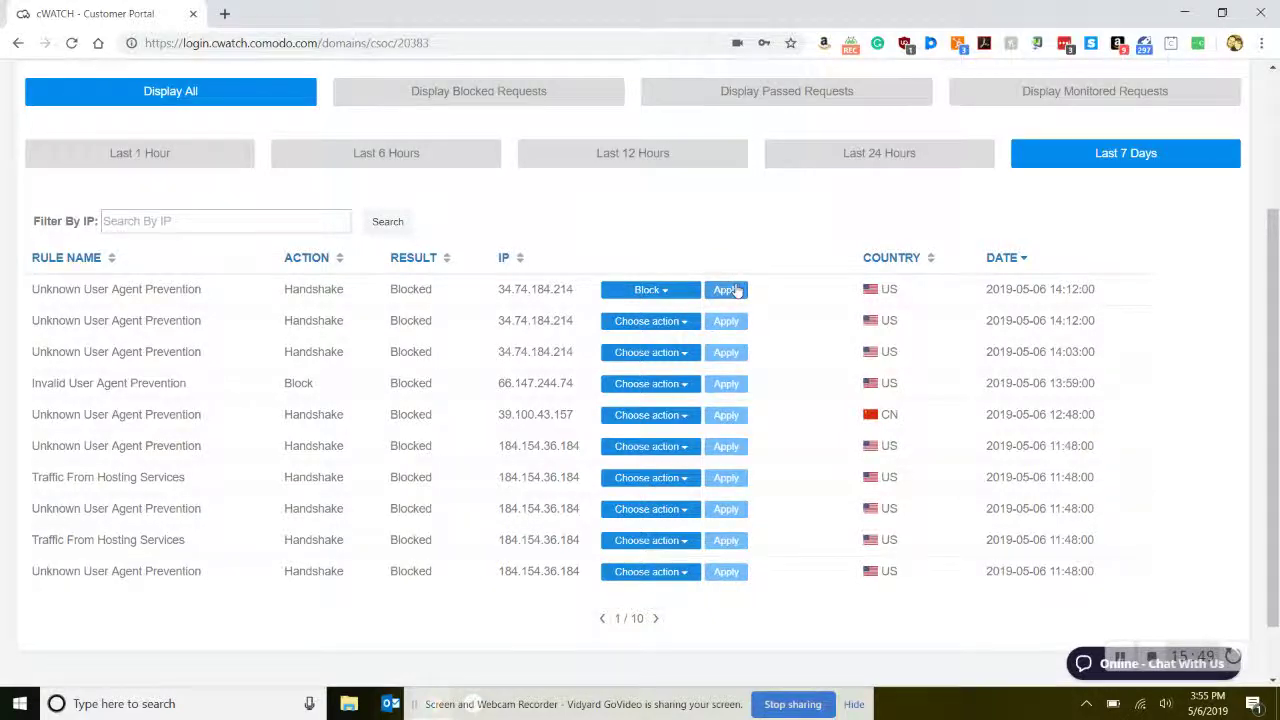
click(730, 291)
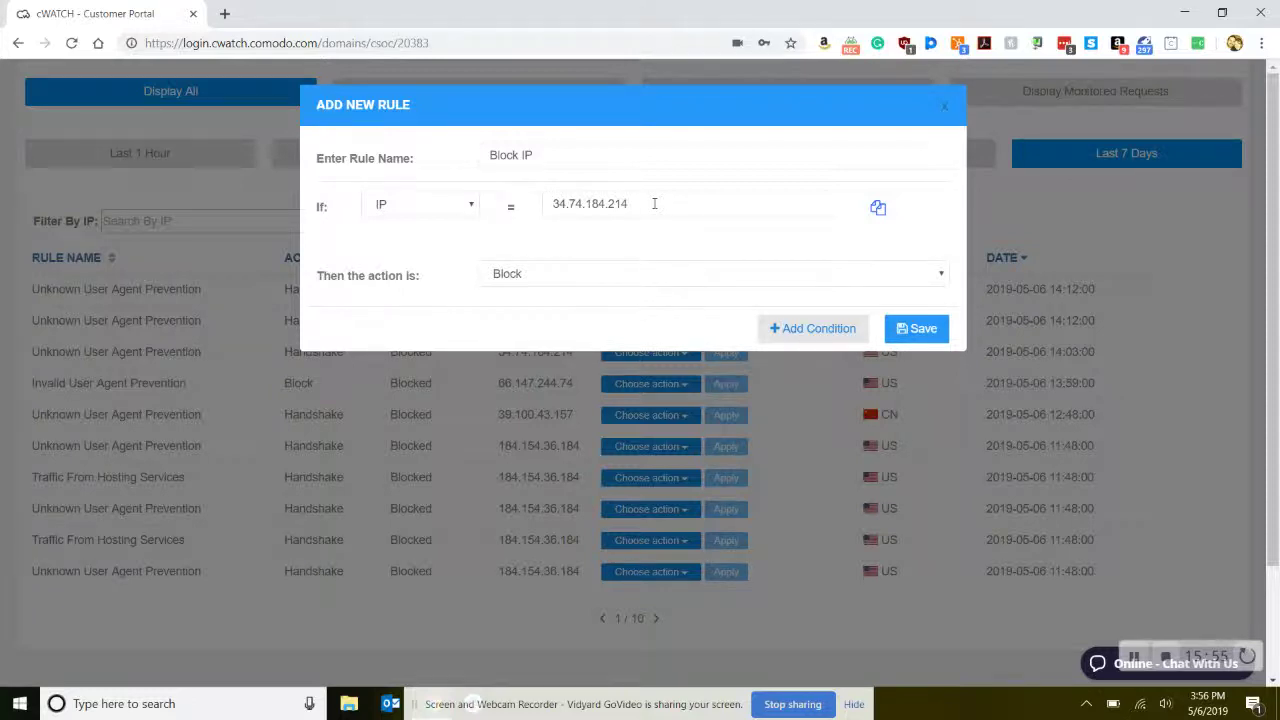
click(604, 161)
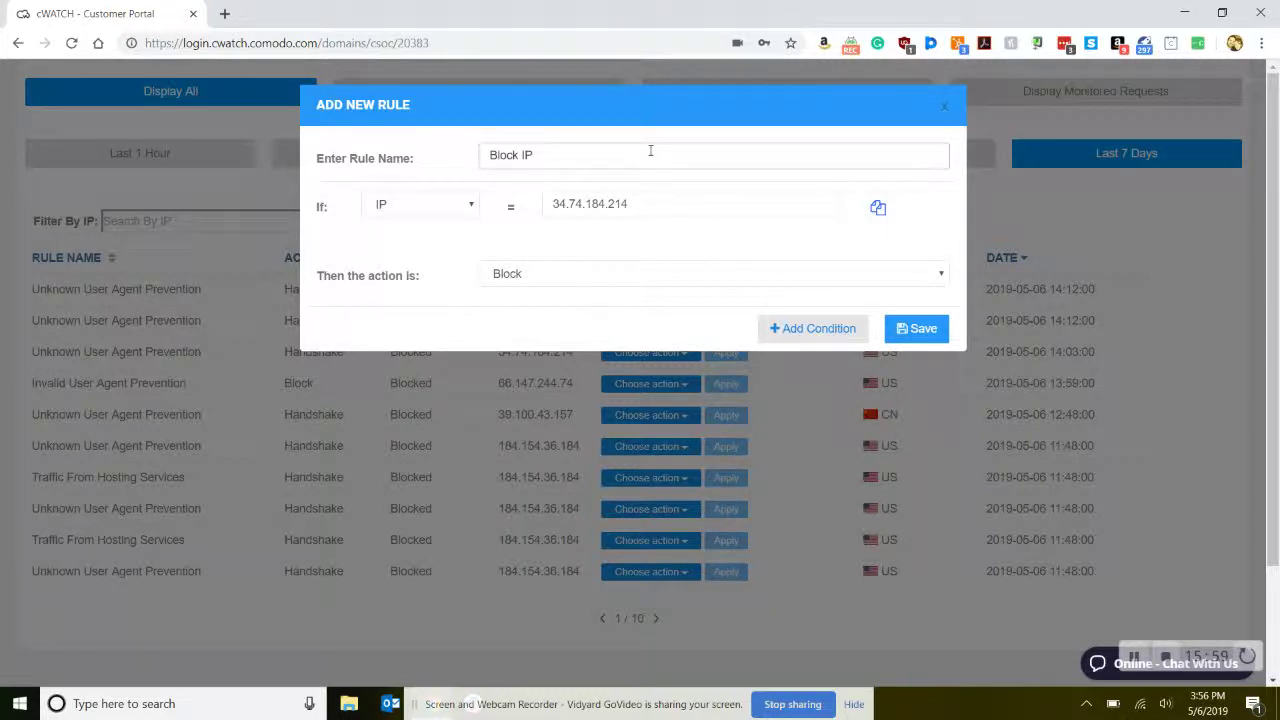
click(918, 334)
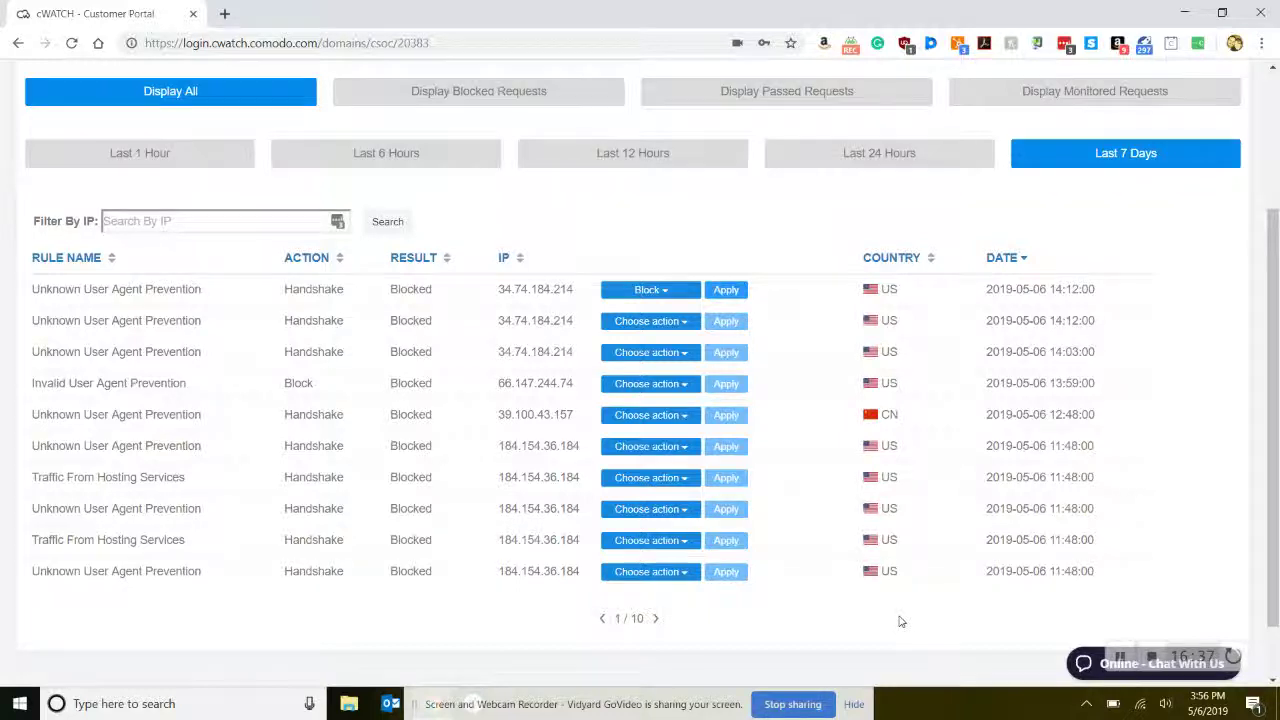
- Open the site's Trust Seal page and examine the light and dark badge designs and the note on when they are displayed
scroll(900, 621, up, 3)
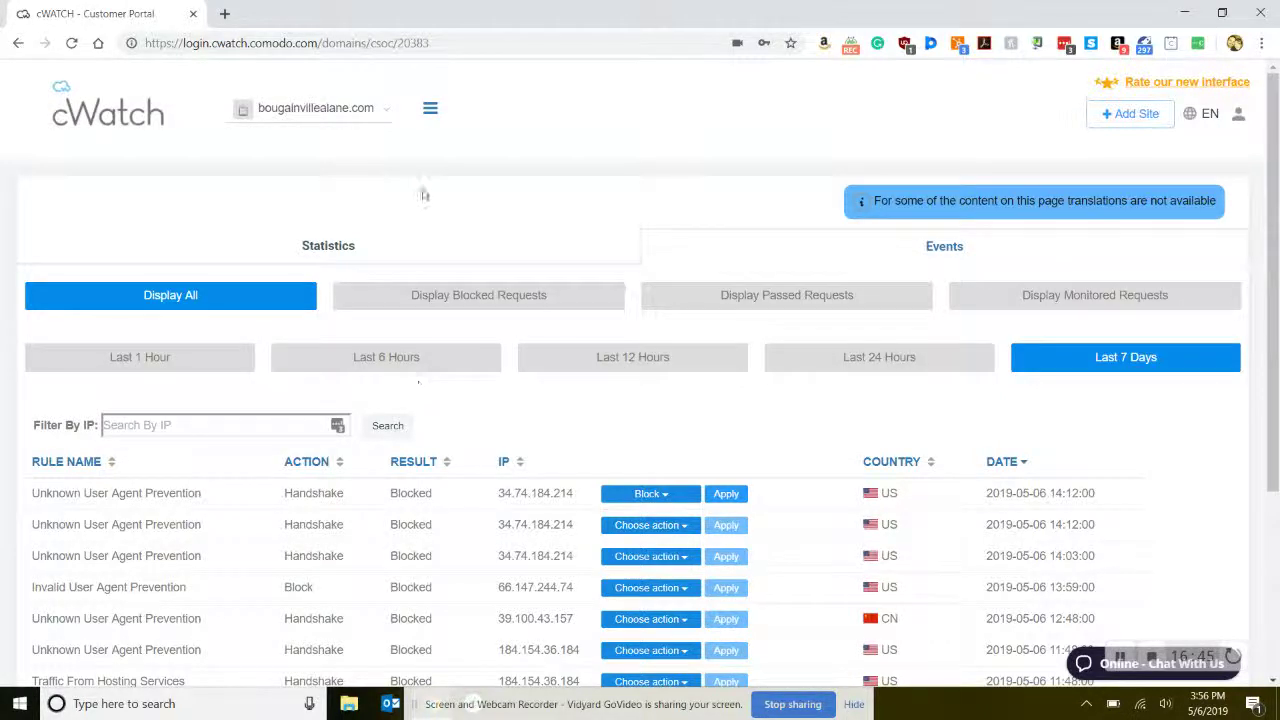
click(432, 109)
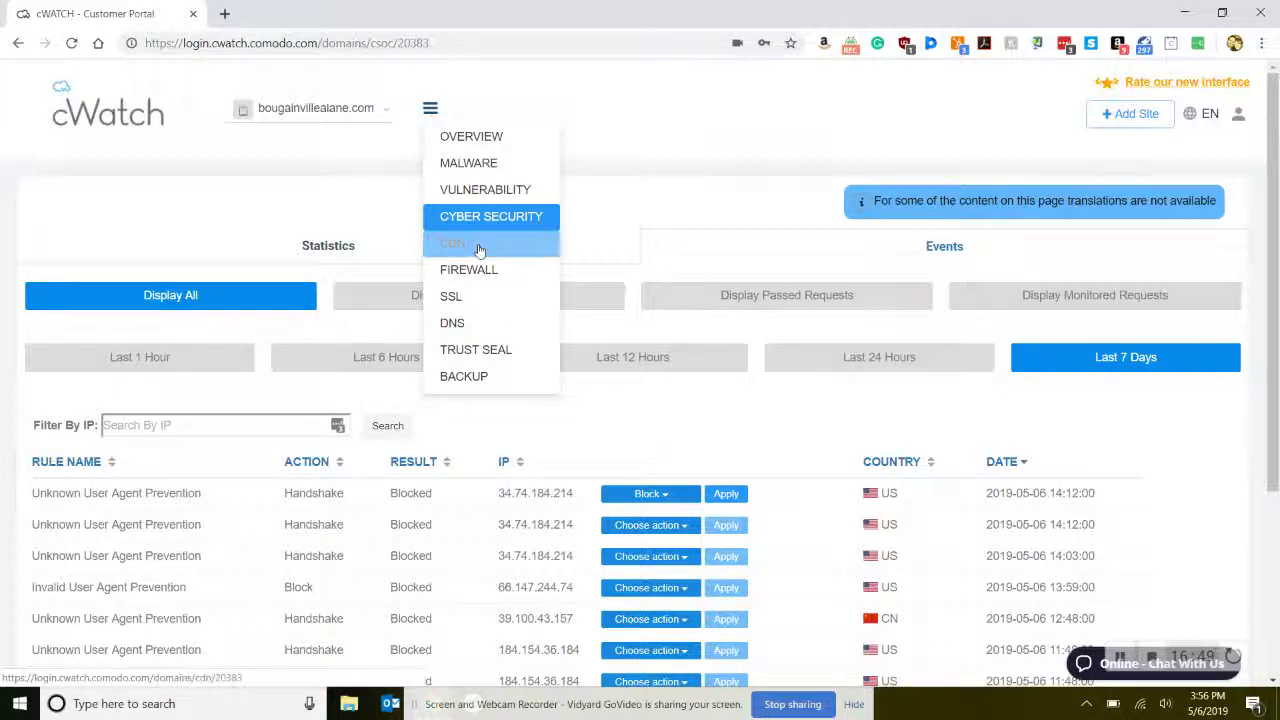
click(487, 352)
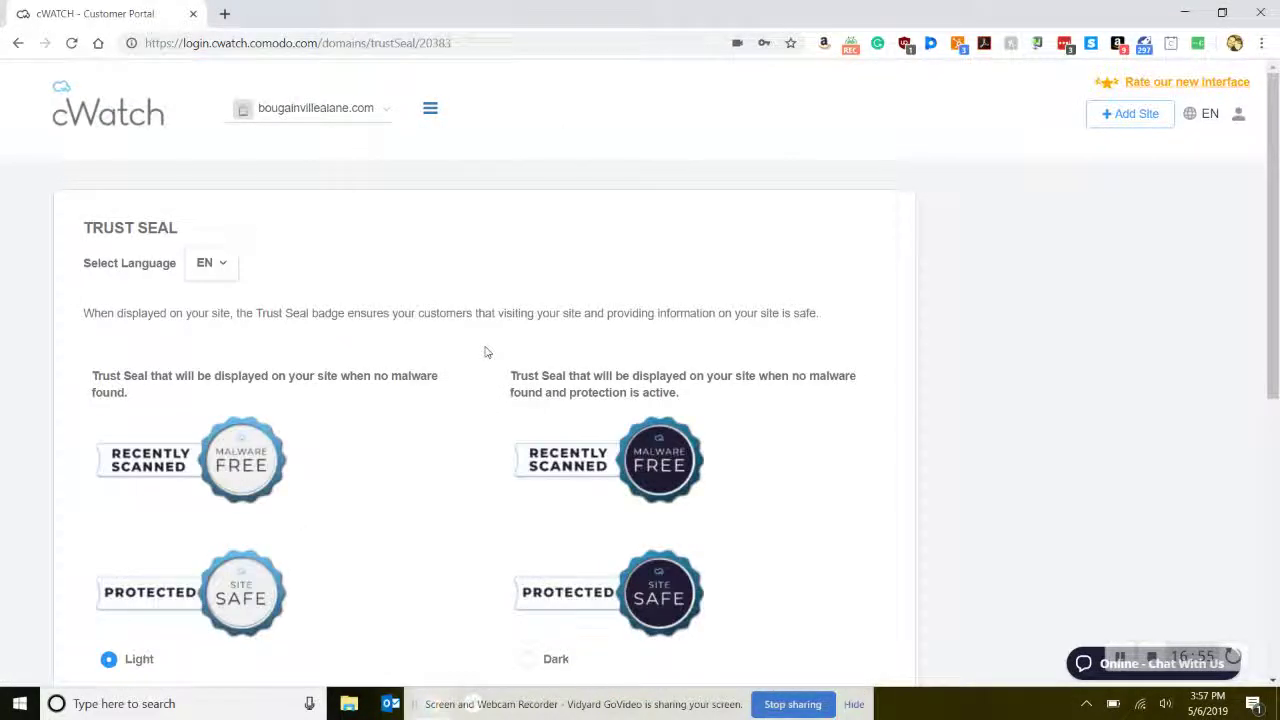
scroll(485, 352, down, 2)
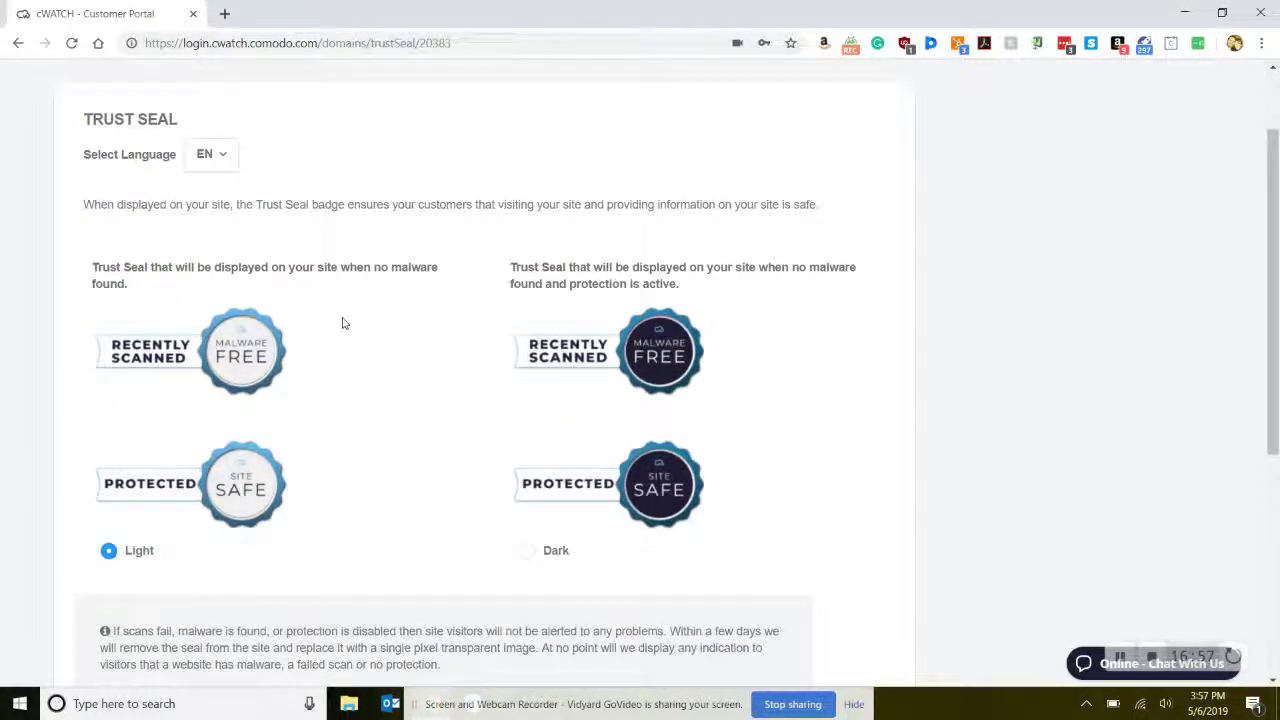
scroll(416, 319, up, 2)
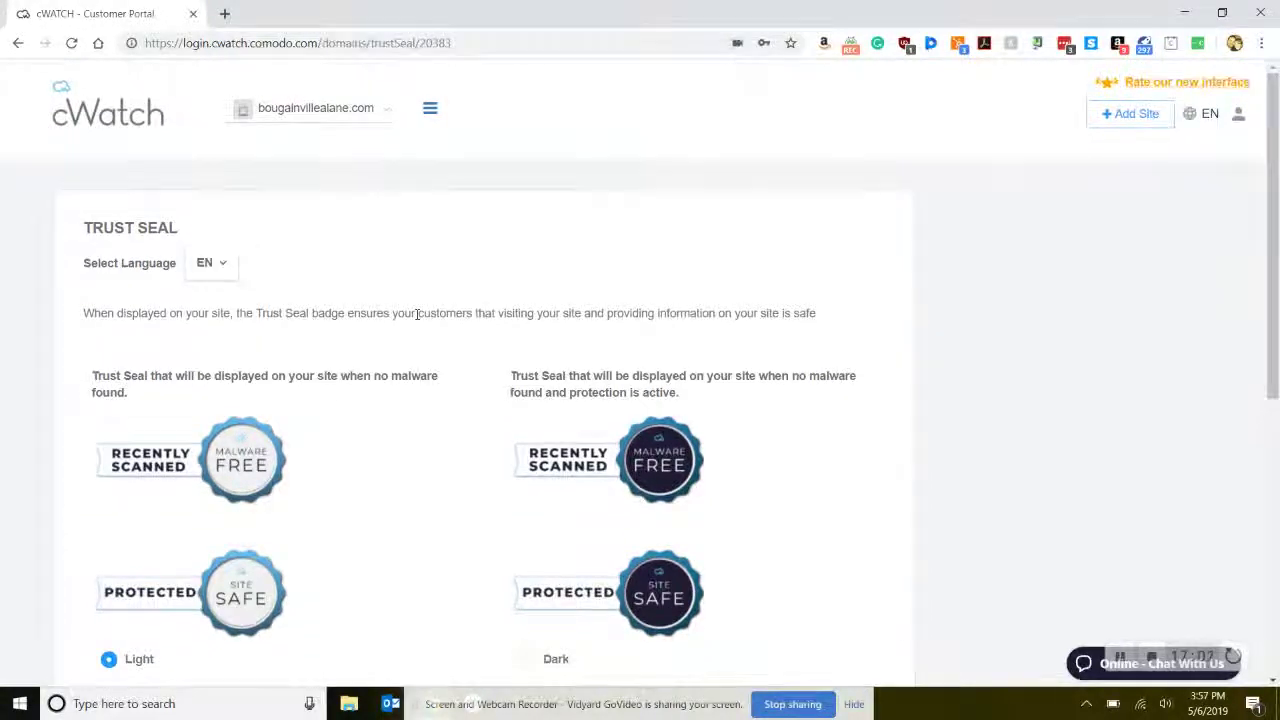
scroll(417, 316, down, 2)
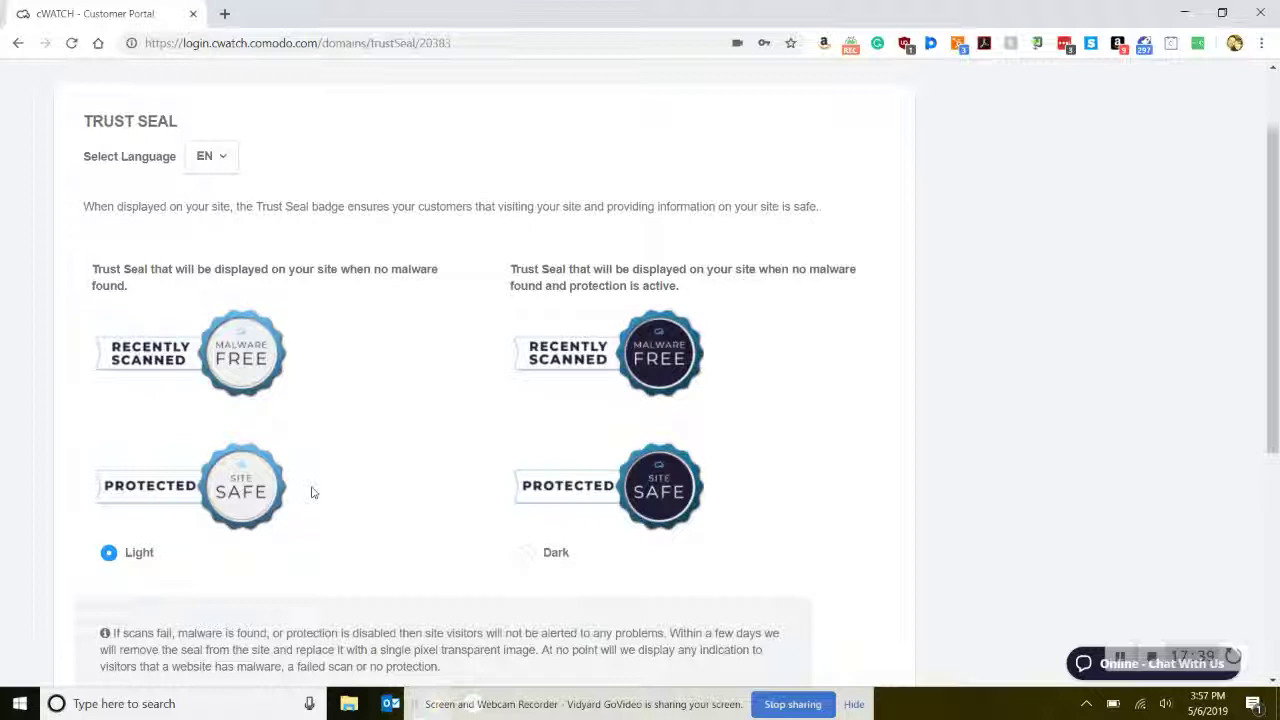
scroll(311, 492, up, 1)
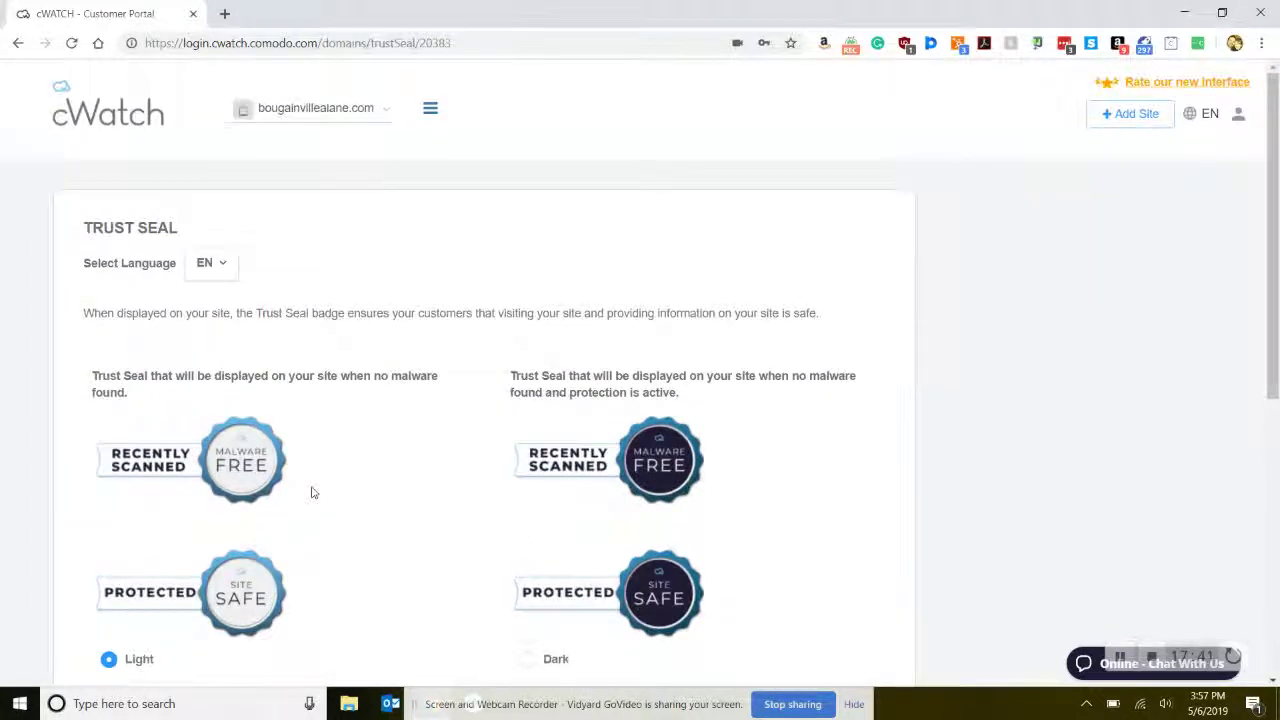
- Open the overview page for bougainvillealane.com
click(432, 110)
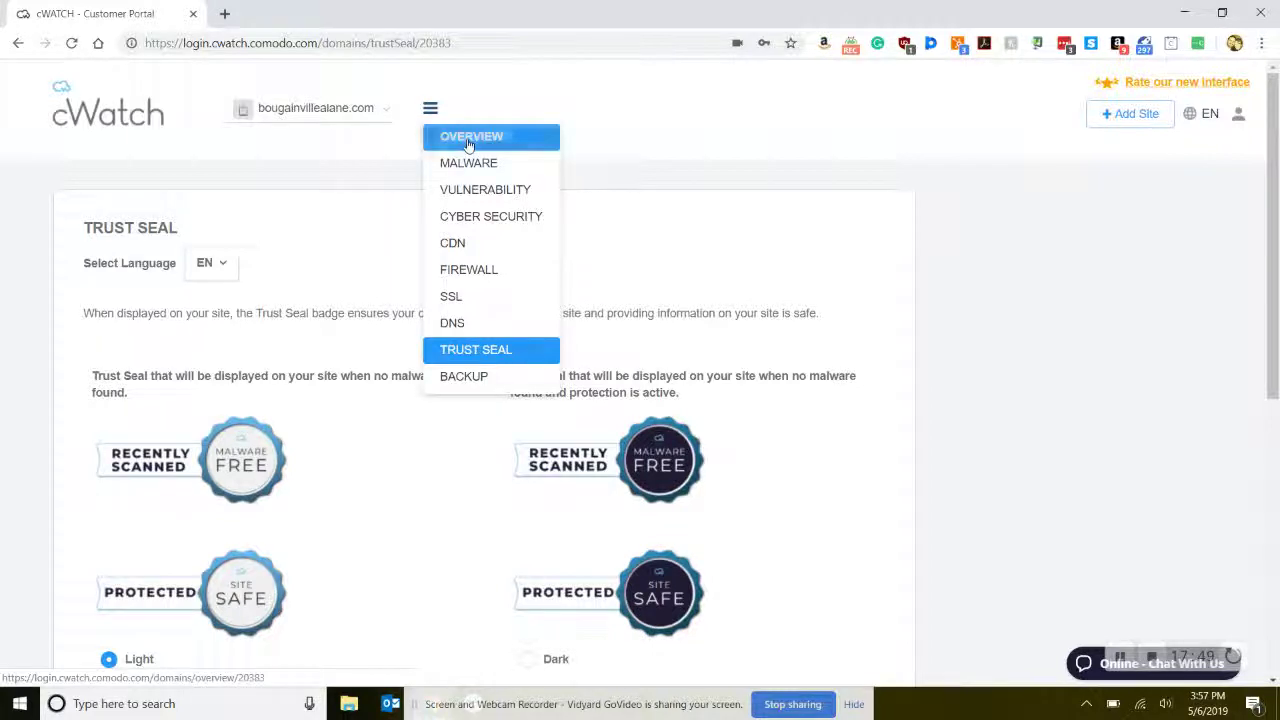
click(465, 136)
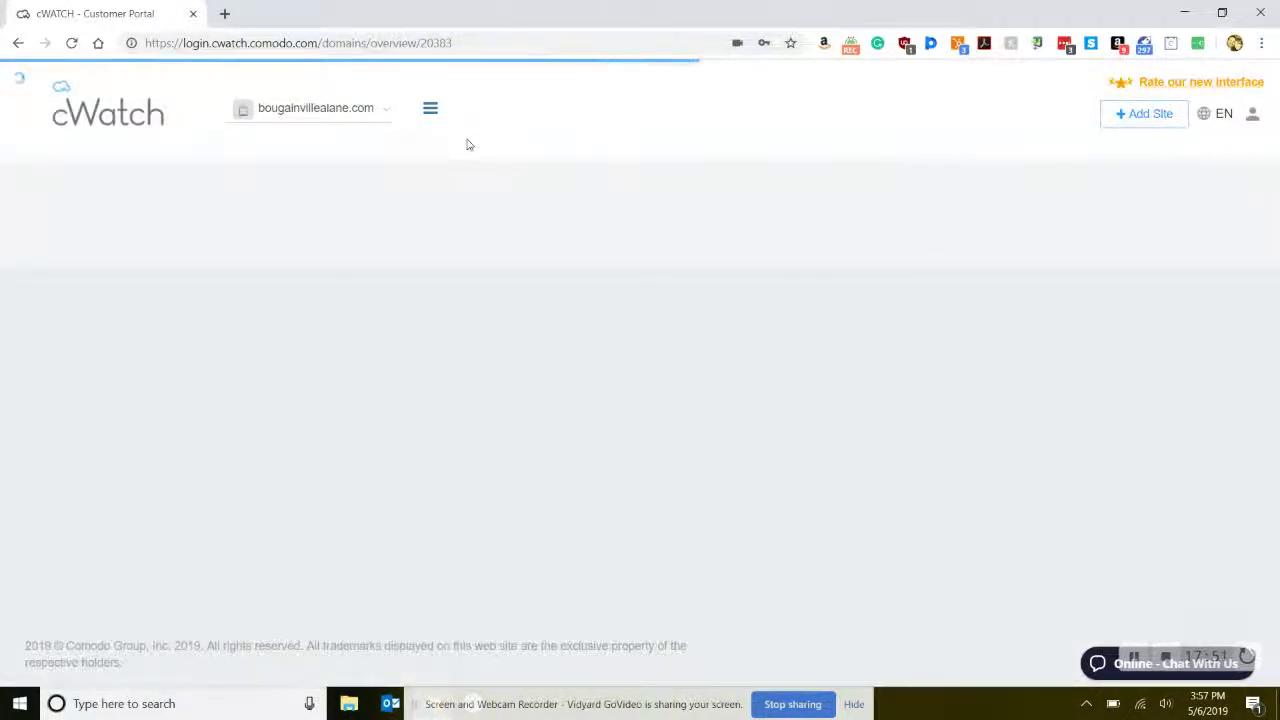